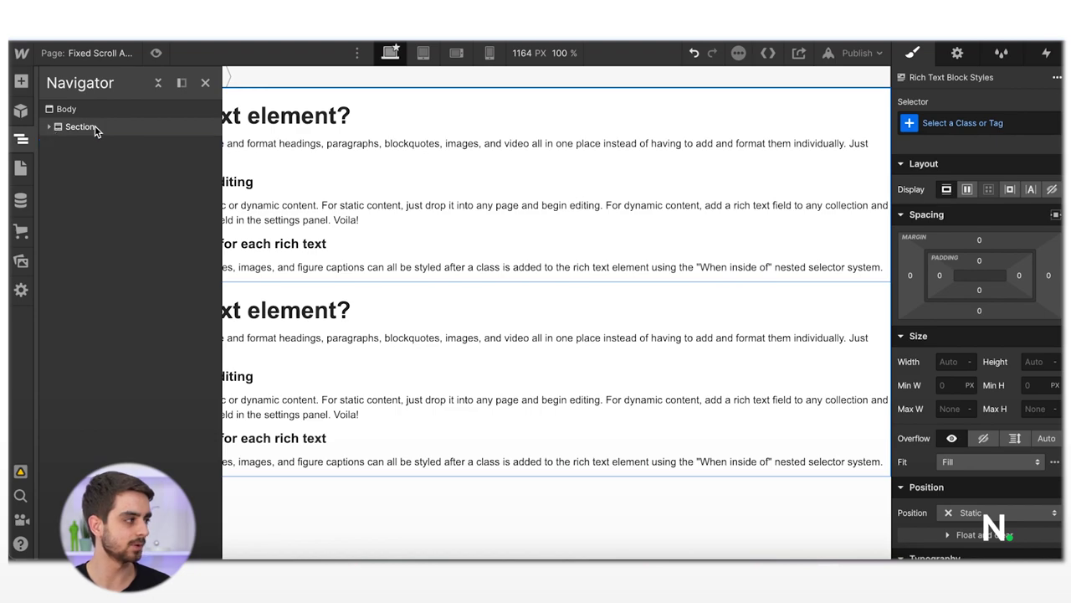
# - Duplicate the section that contains the two rich text blocks
pyautogui.click(95, 129)
pyautogui.hotkey('ctrl', 'd')
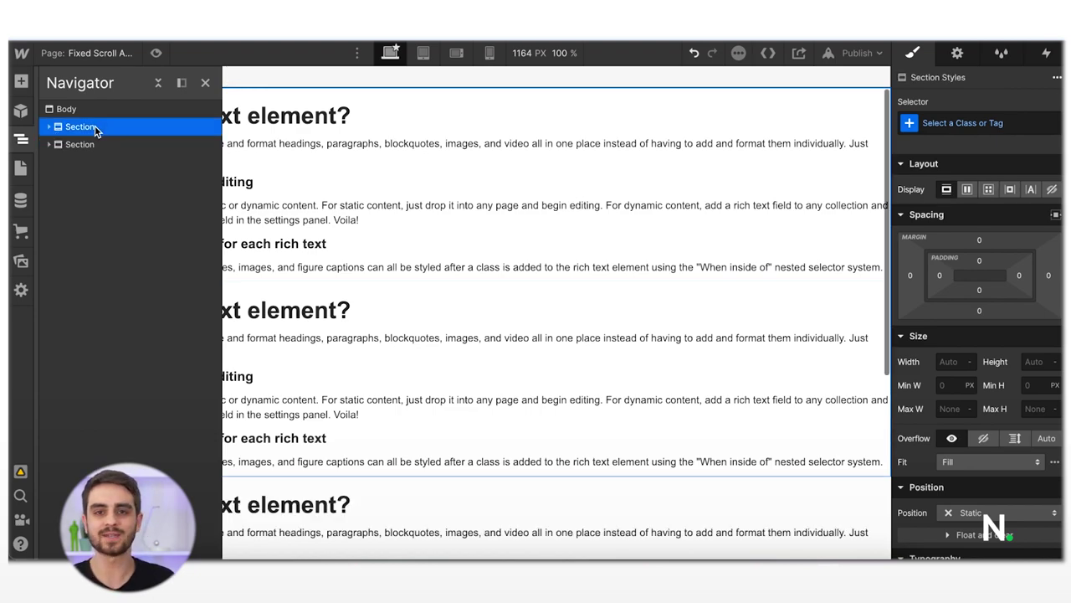
pyautogui.scroll(-1, 508, 268)
pyautogui.scroll(1, 508, 267)
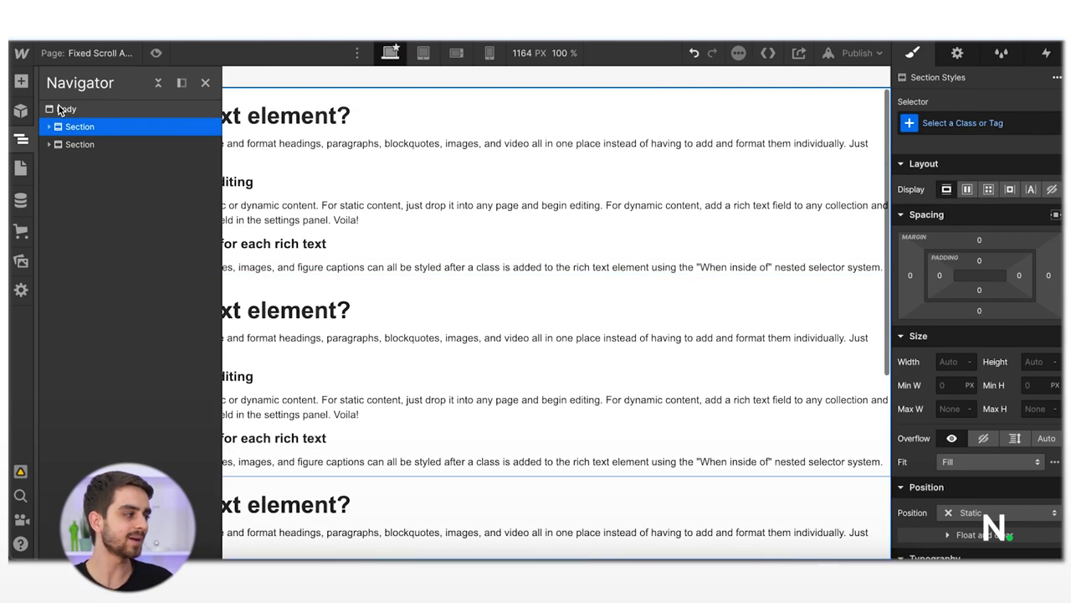
# - Add an empty section between the two rich text sections
pyautogui.click(20, 82)
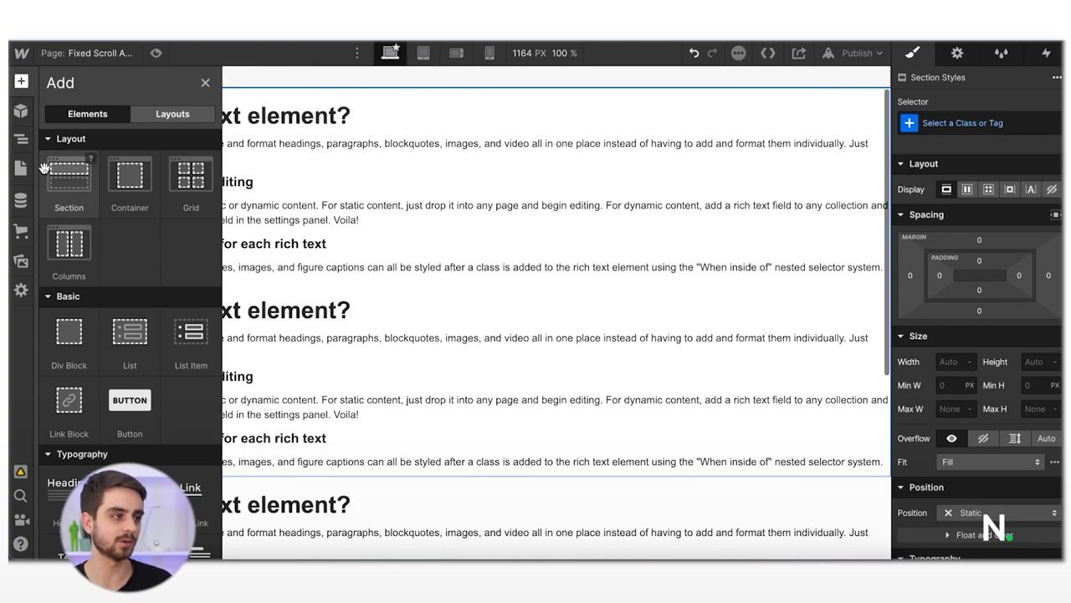
pyautogui.moveTo(44, 168); pyautogui.dragTo(963, 122)
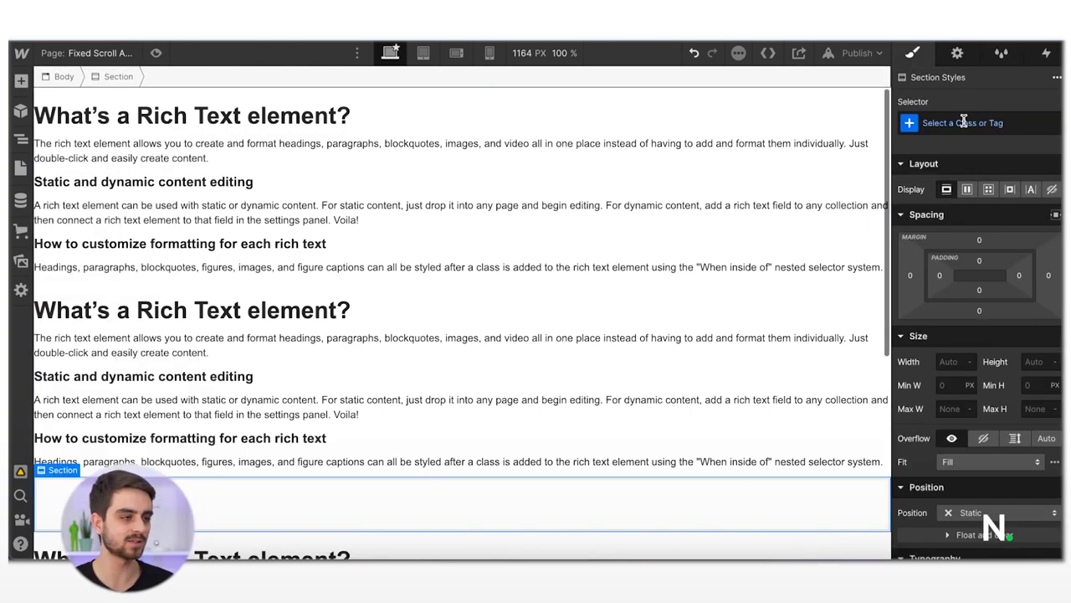
pyautogui.scroll(-3, 556, 283)
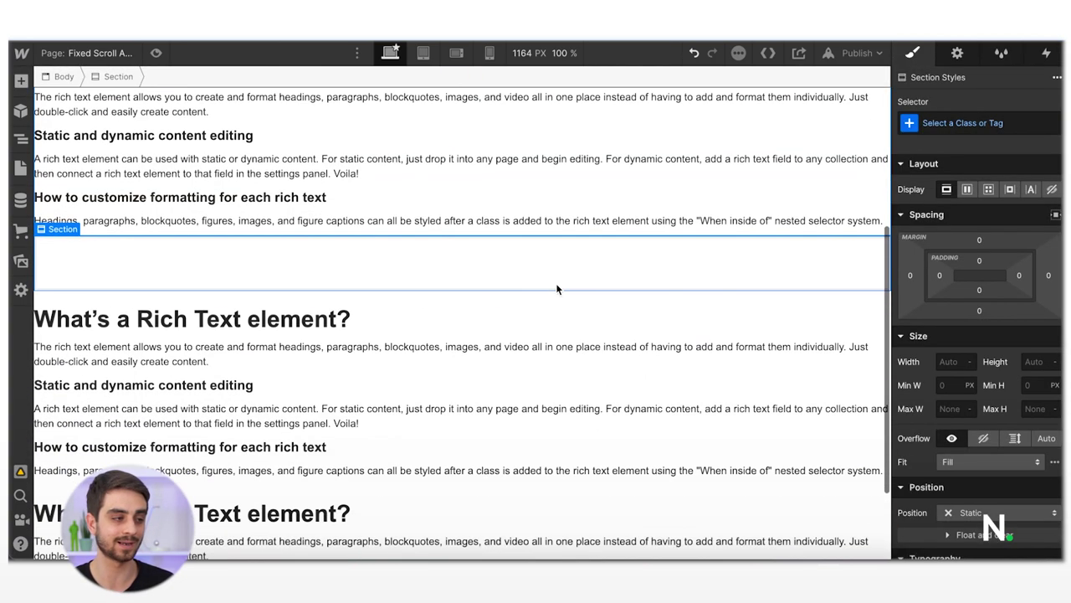
# - Assign the existing fixed-scroll class to the new empty section and set its display to Flex
pyautogui.click(990, 122)
pyautogui.click(965, 245)
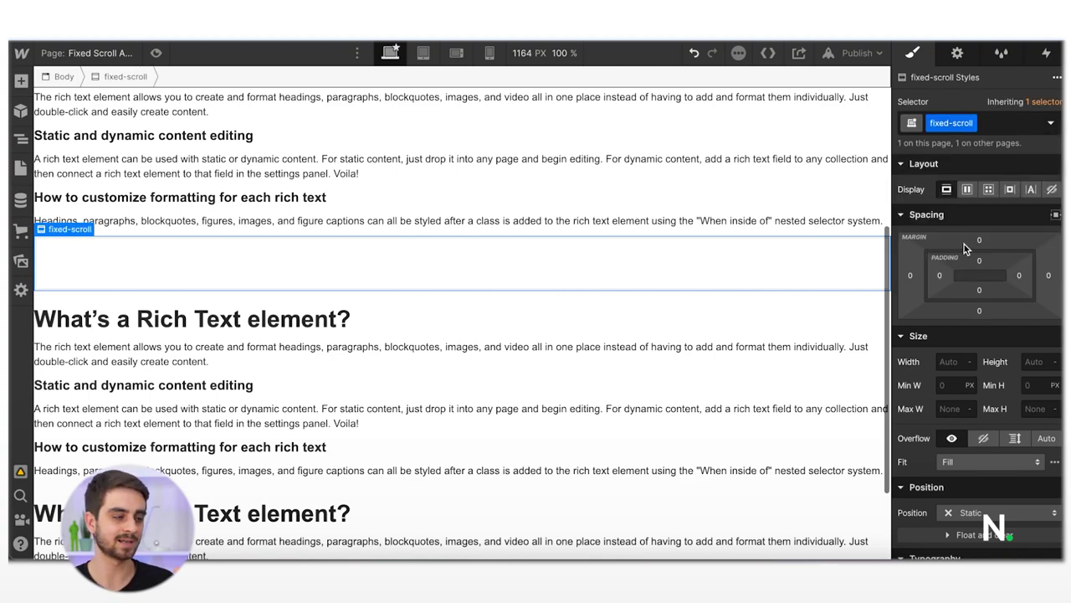
pyautogui.click(967, 190)
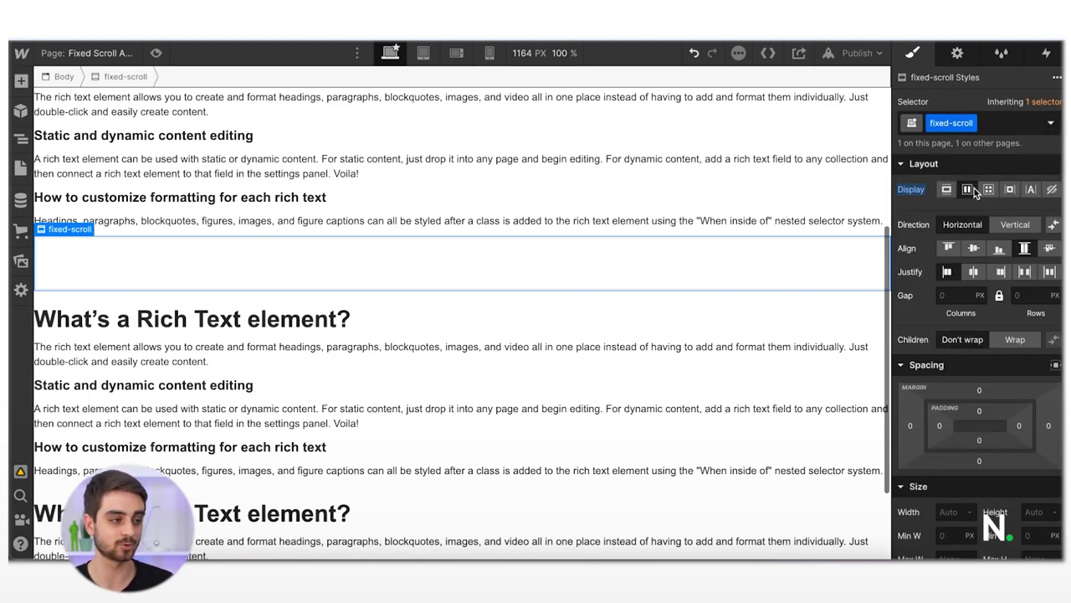
pyautogui.scroll(-5, 1001, 311)
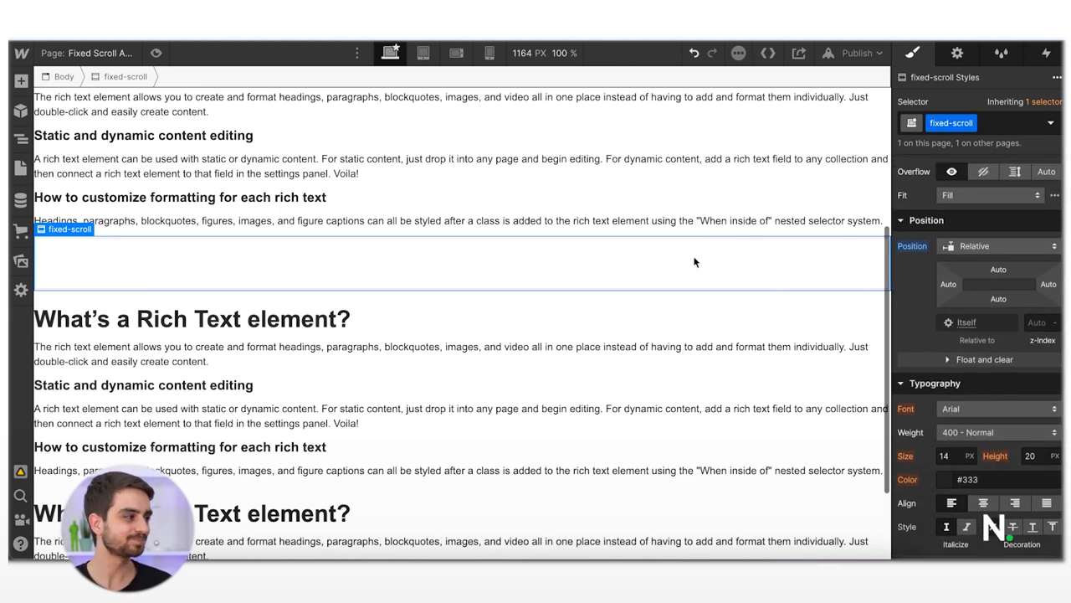
# - Add two div blocks side by side inside the fixed-scroll section
pyautogui.hotkey('ctrl', 'k')
pyautogui.write('div')
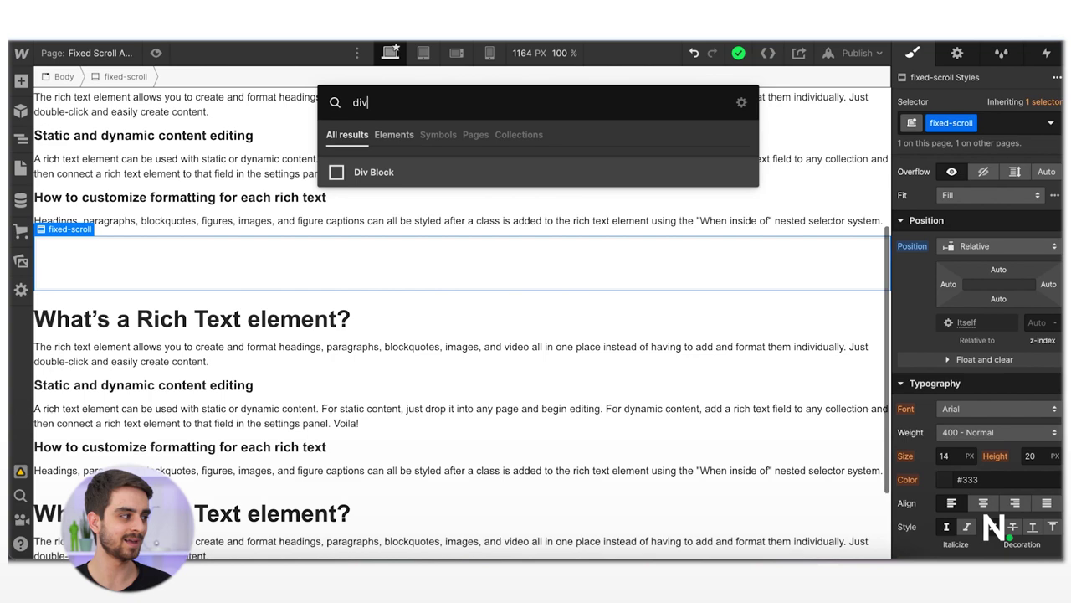
pyautogui.click(541, 171)
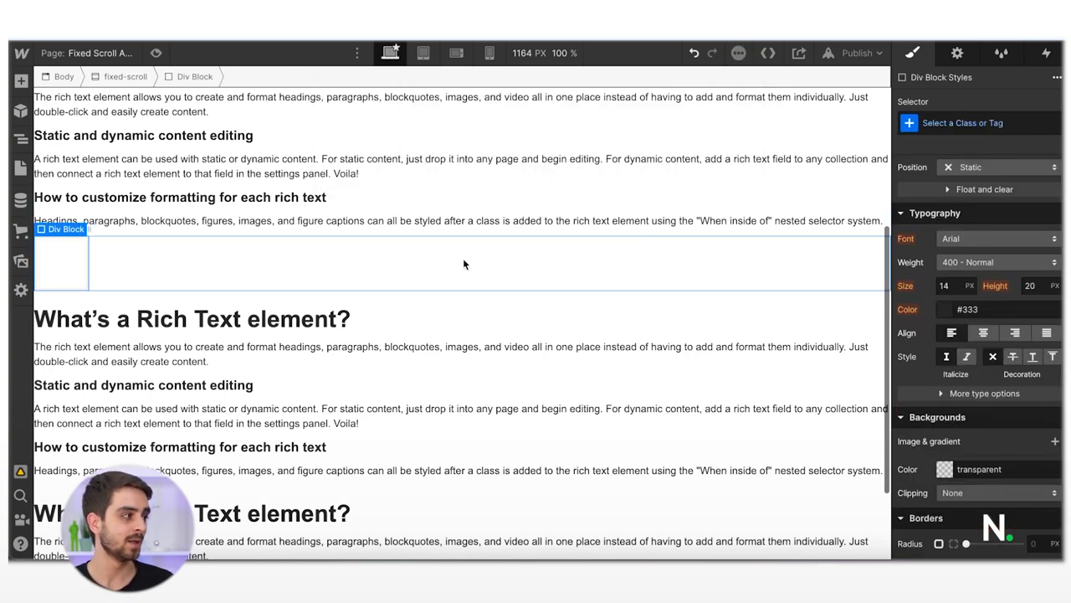
pyautogui.click(464, 265)
pyautogui.hotkey('ctrl', 'k')
pyautogui.write('div')
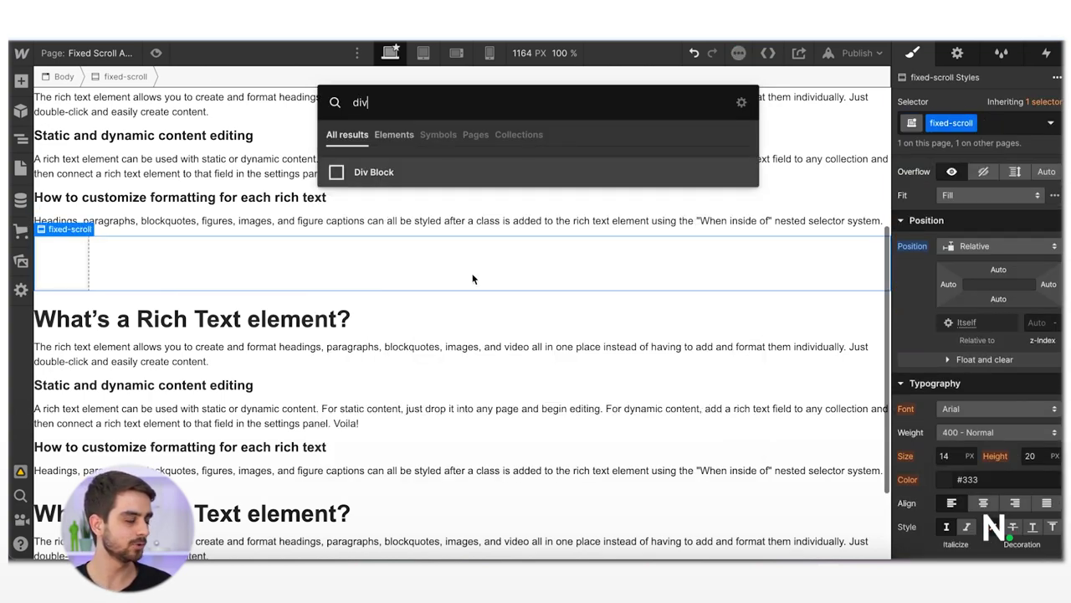
pyautogui.click(433, 175)
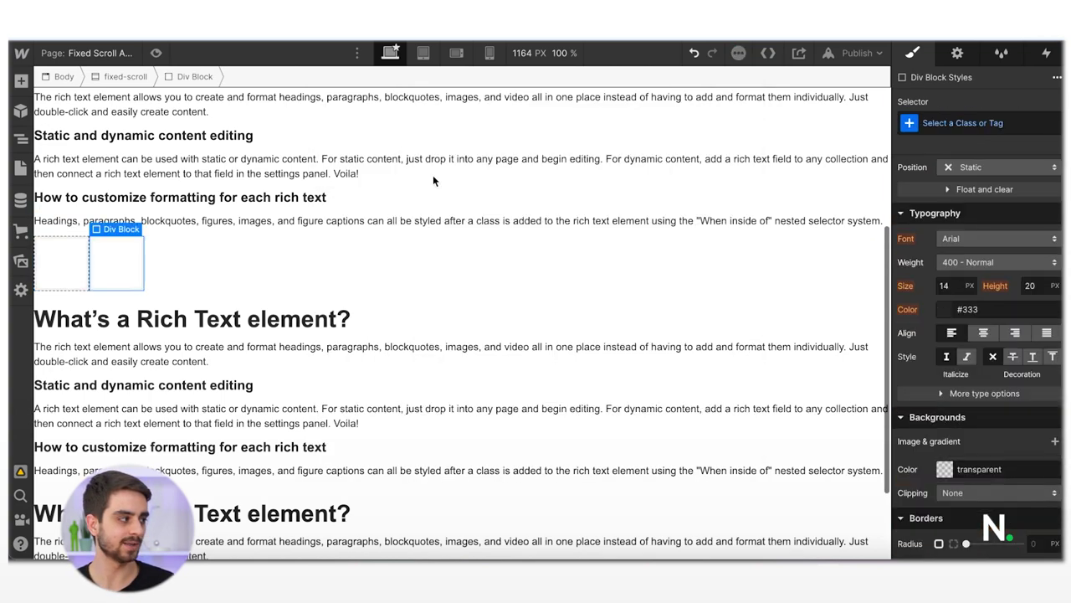
# - Assign the existing class colonna-sx to the first div block and column-dx to the second
pyautogui.click(74, 264)
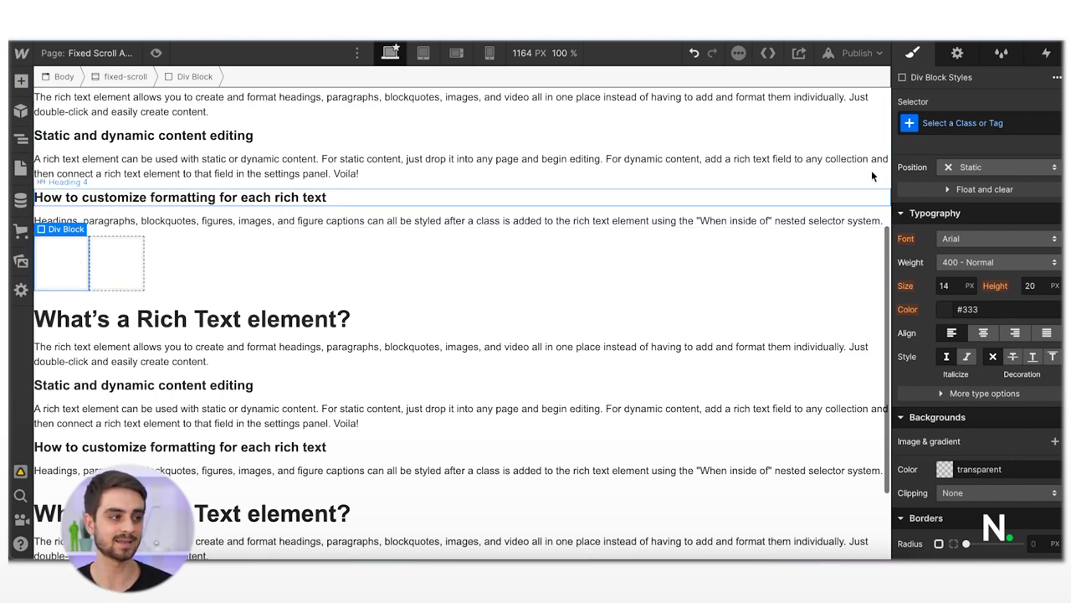
pyautogui.click(951, 124)
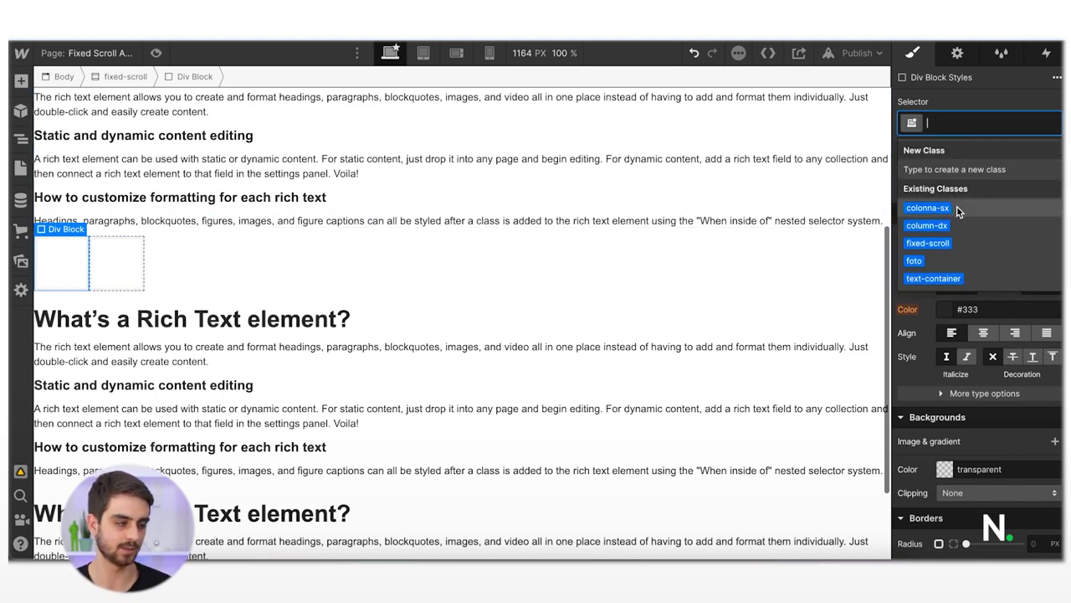
pyautogui.click(927, 209)
pyautogui.click(856, 265)
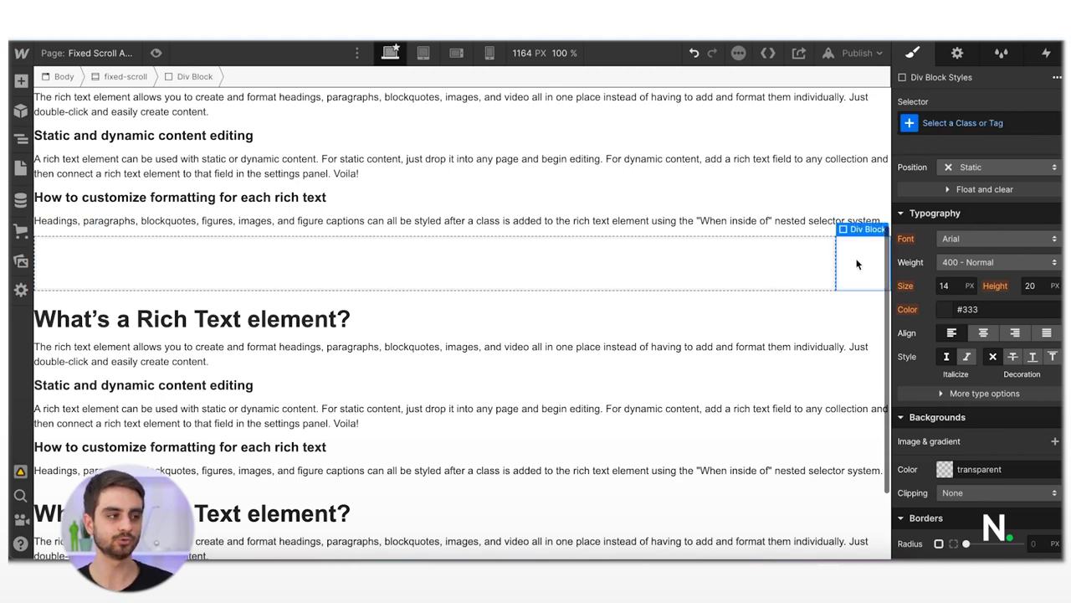
pyautogui.click(966, 123)
pyautogui.click(951, 222)
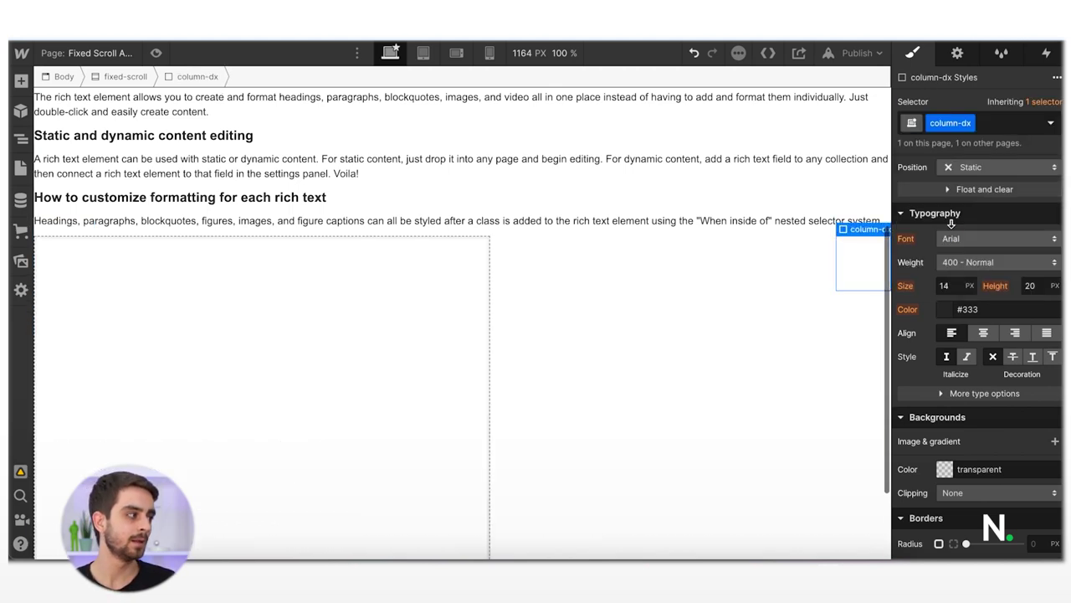
# - Examine the flex sizing, height and position settings of the colonna-sx and column-dx columns
pyautogui.click(335, 323)
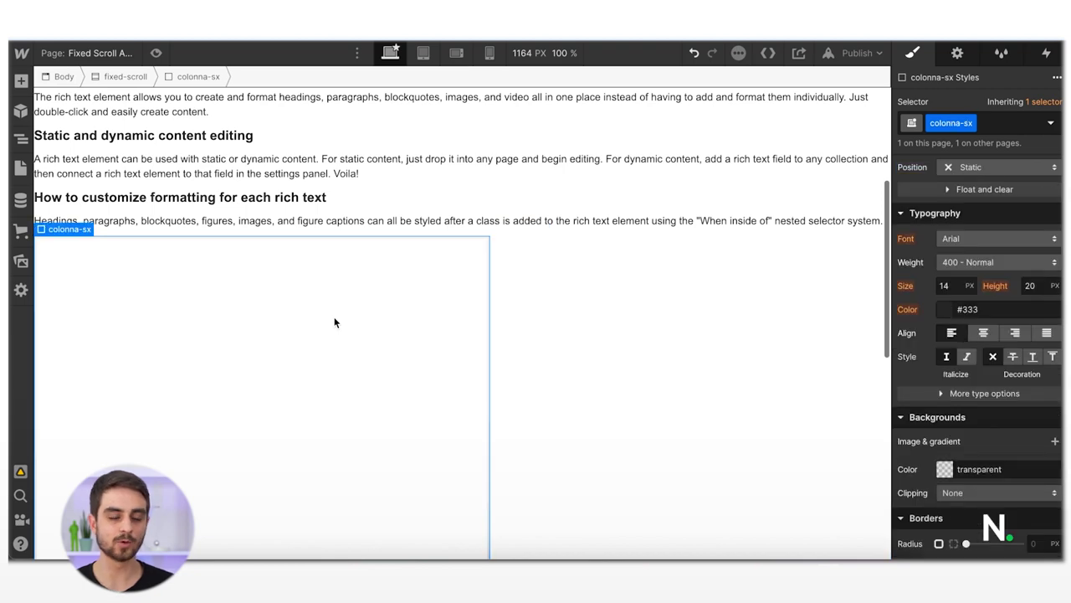
pyautogui.scroll(5, 933, 262)
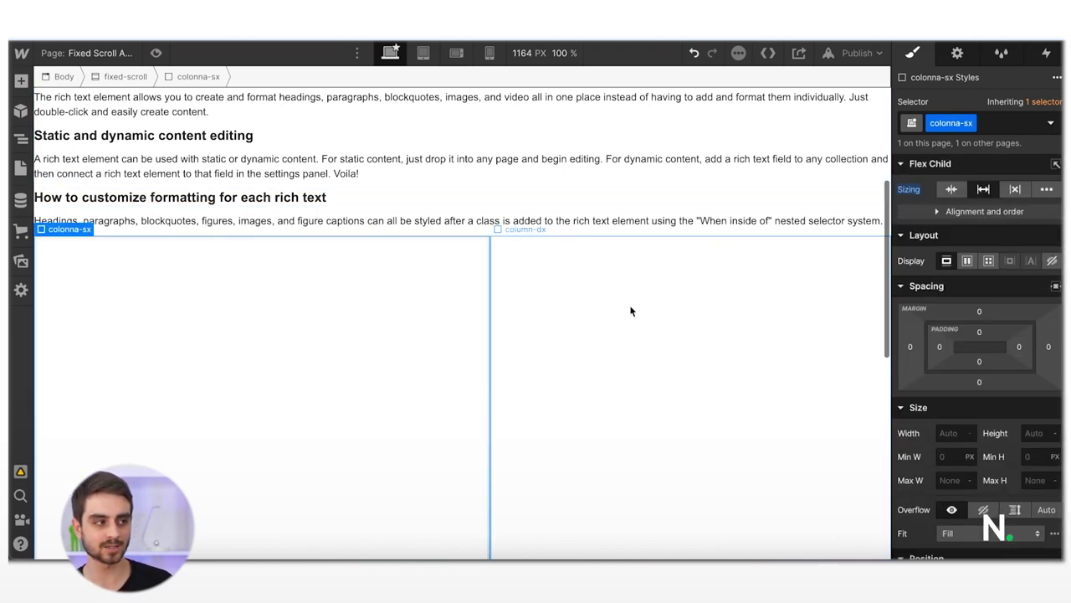
pyautogui.click(619, 339)
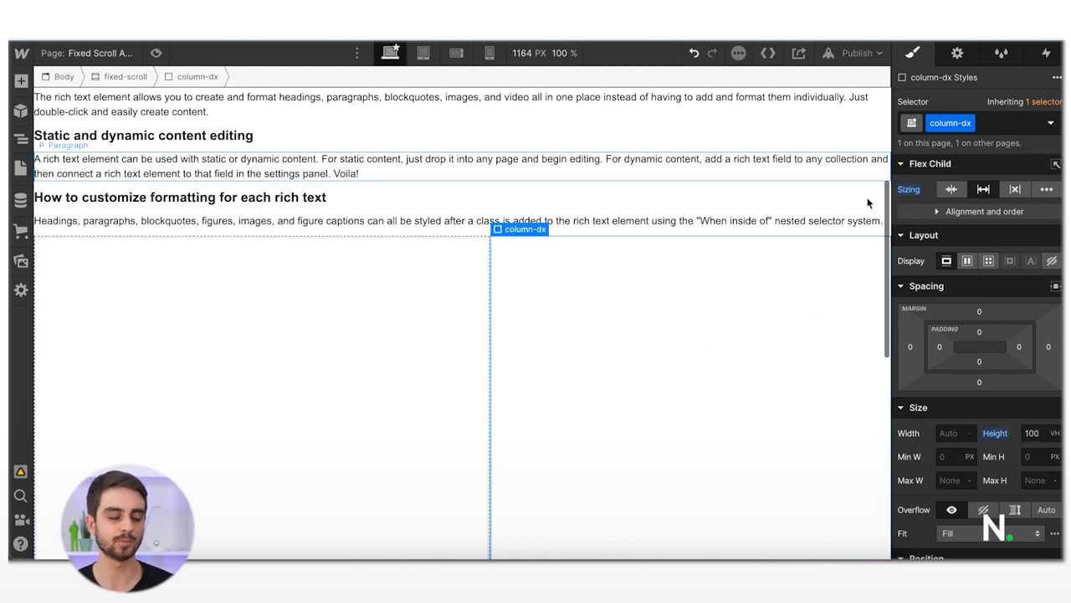
pyautogui.scroll(-3, 970, 318)
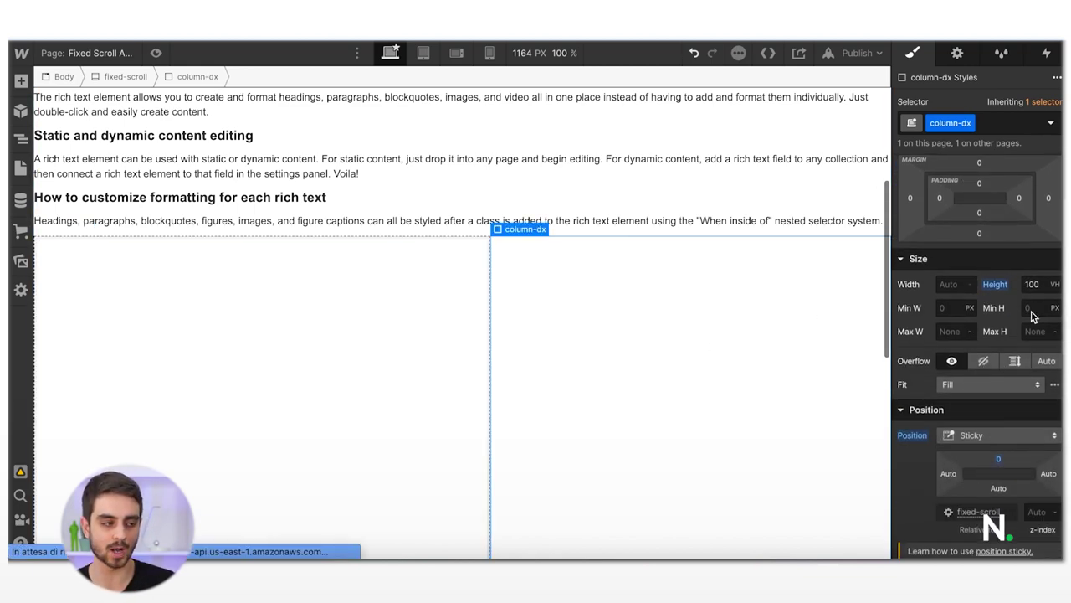
pyautogui.scroll(-2, 998, 369)
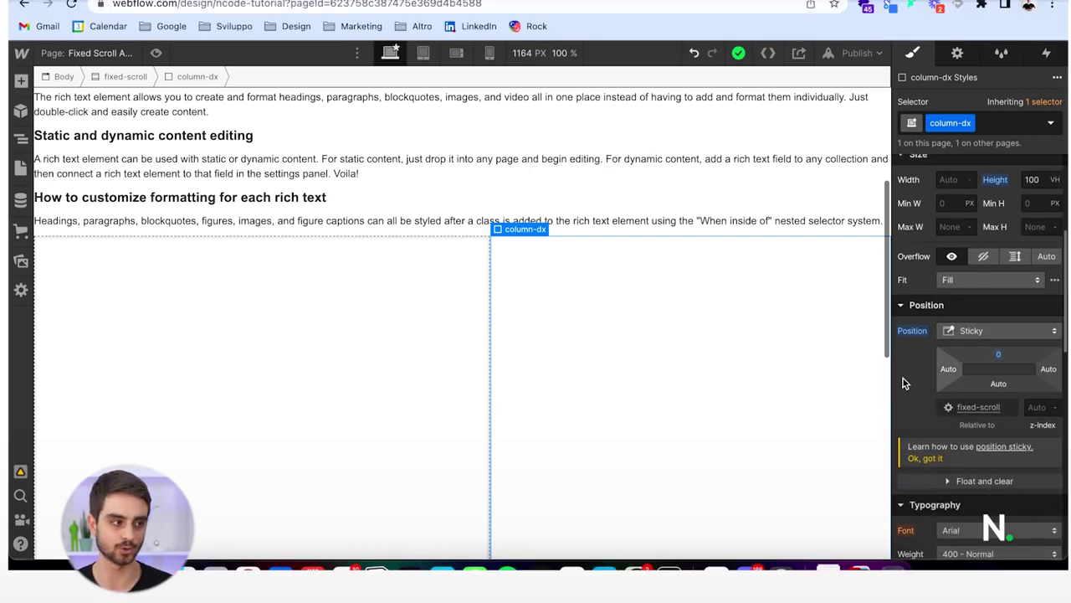
pyautogui.scroll(-2, 899, 385)
pyautogui.scroll(-3, 698, 450)
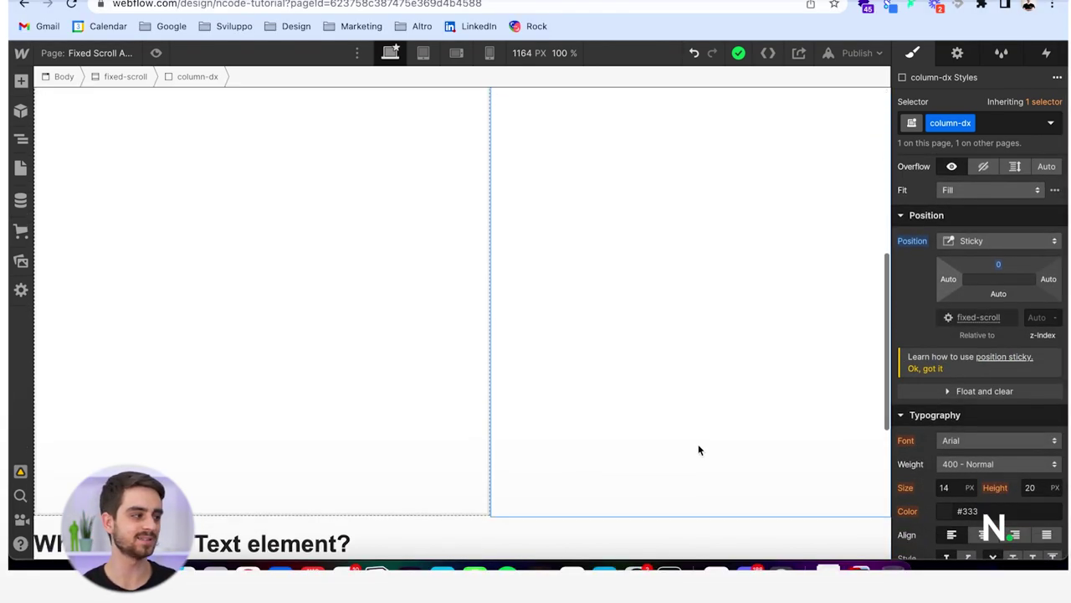
# - Add a div block inside colonna-sx, assign it the existing foto class and check its size settings
pyautogui.click(336, 304)
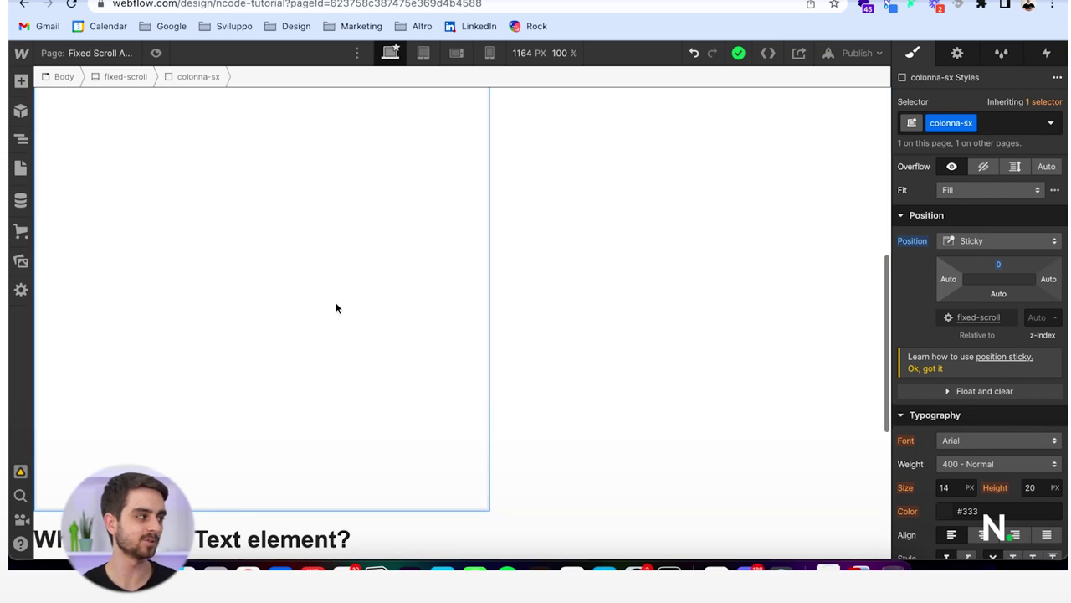
pyautogui.click(21, 81)
pyautogui.moveTo(53, 340); pyautogui.dragTo(332, 168)
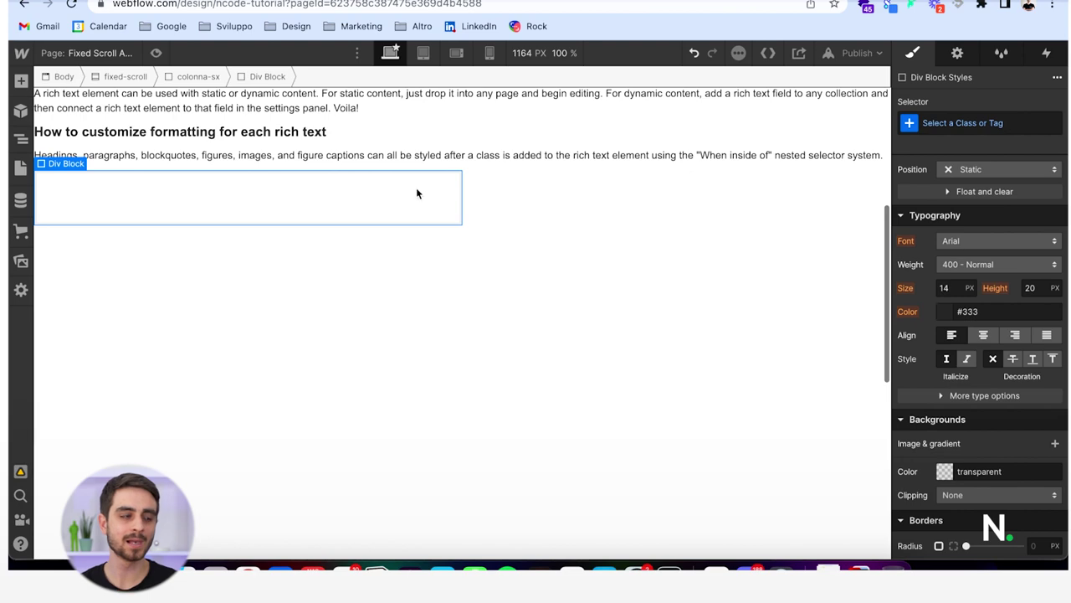
pyautogui.click(960, 122)
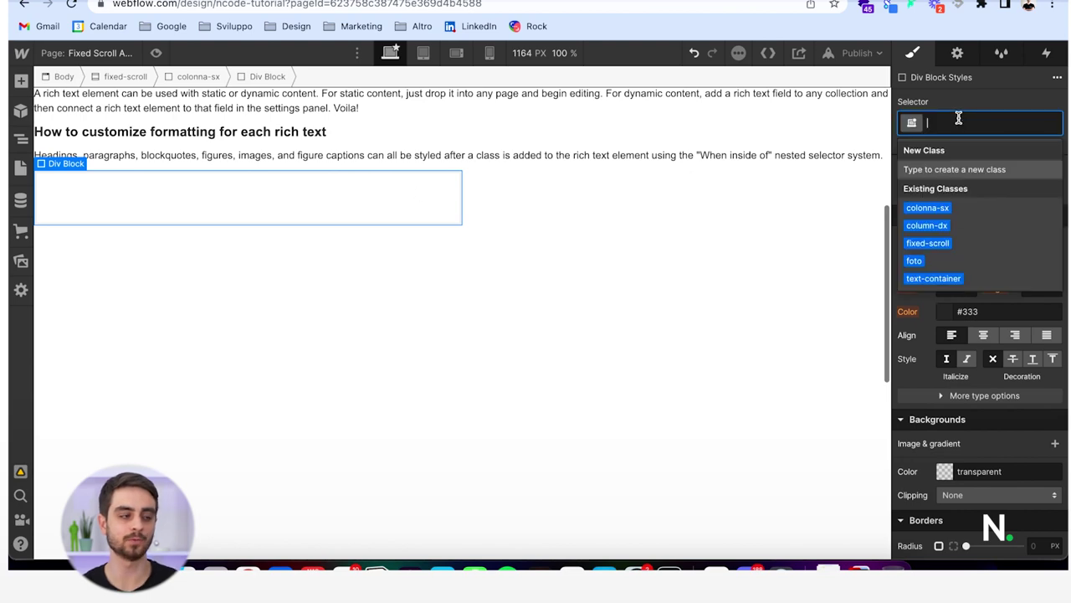
pyautogui.click(958, 262)
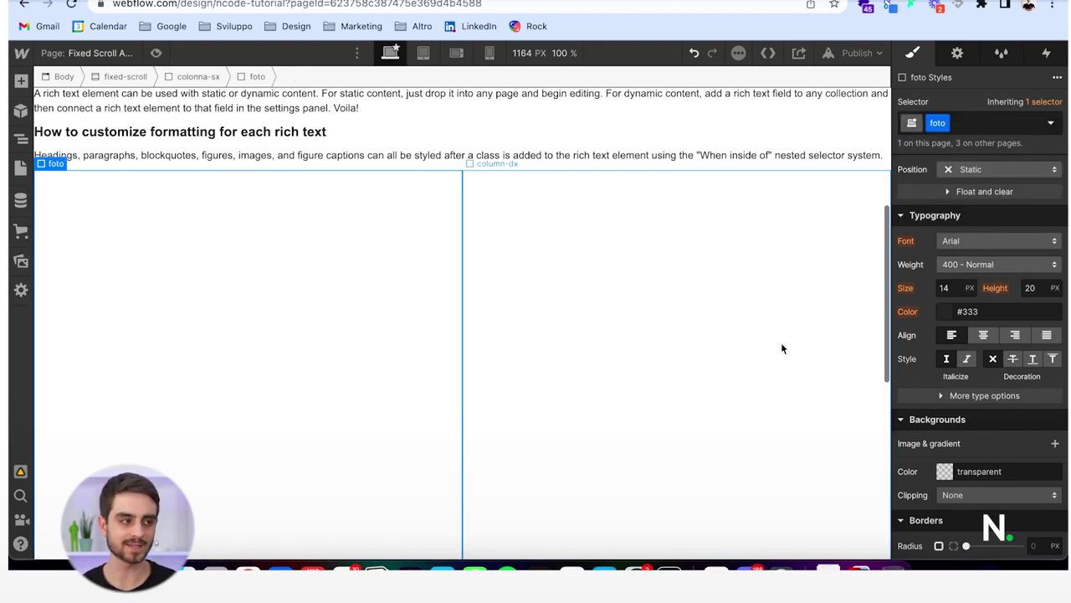
pyautogui.scroll(-2, 780, 342)
pyautogui.scroll(3, 998, 323)
pyautogui.scroll(3, 998, 324)
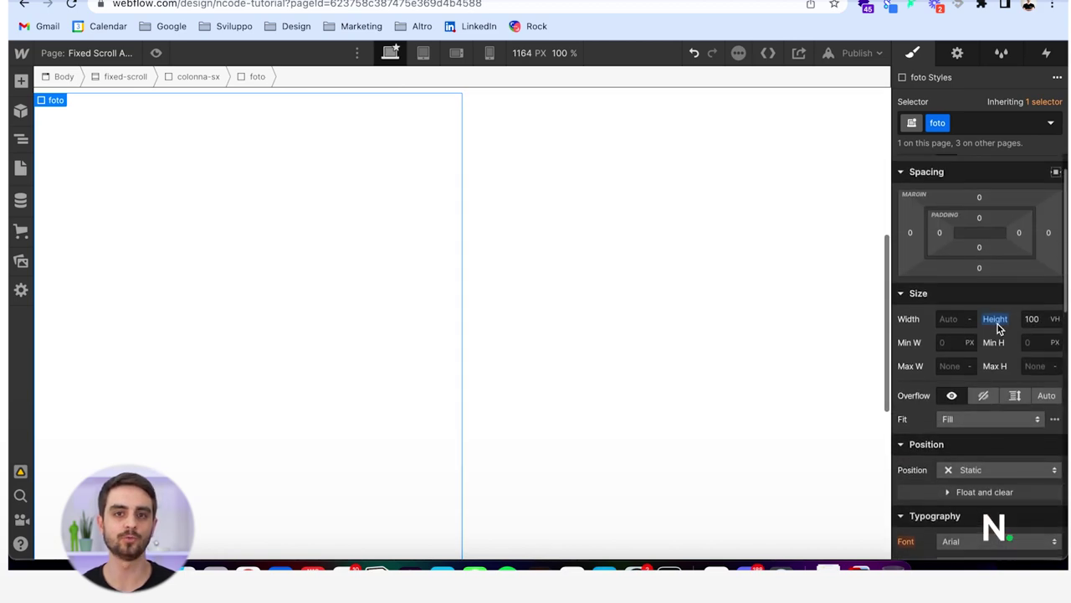
pyautogui.scroll(1, 1017, 324)
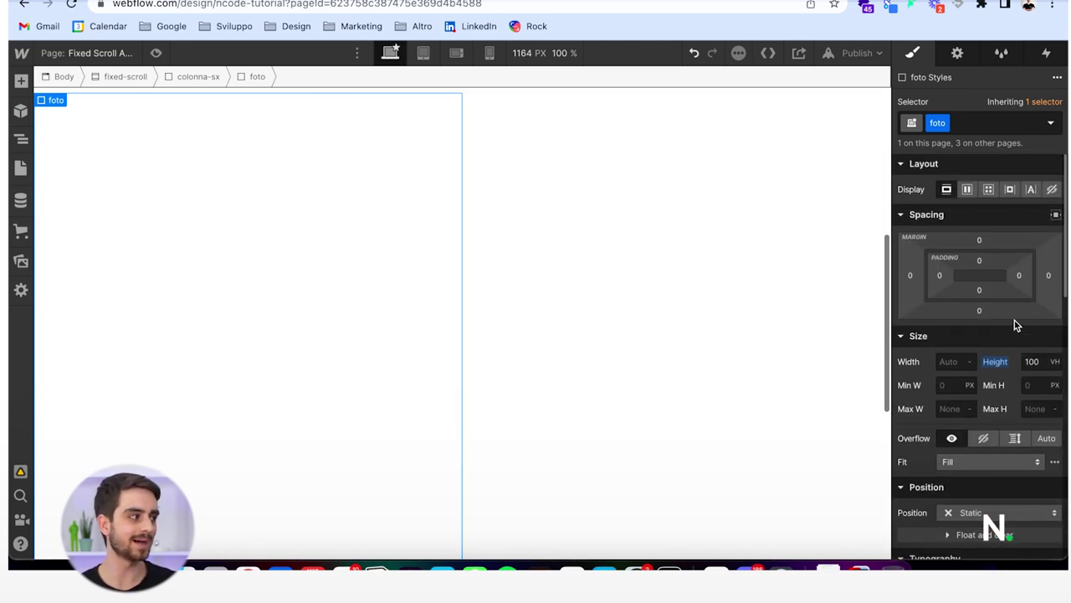
# - Duplicate the foto div block twice inside colonna-sx
pyautogui.click(21, 81)
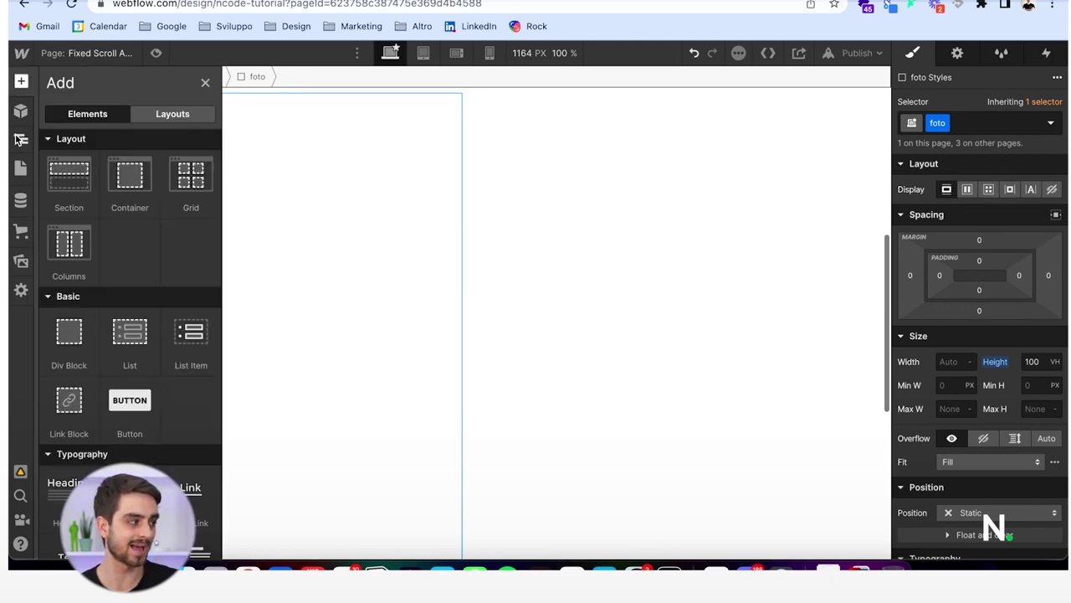
pyautogui.click(21, 139)
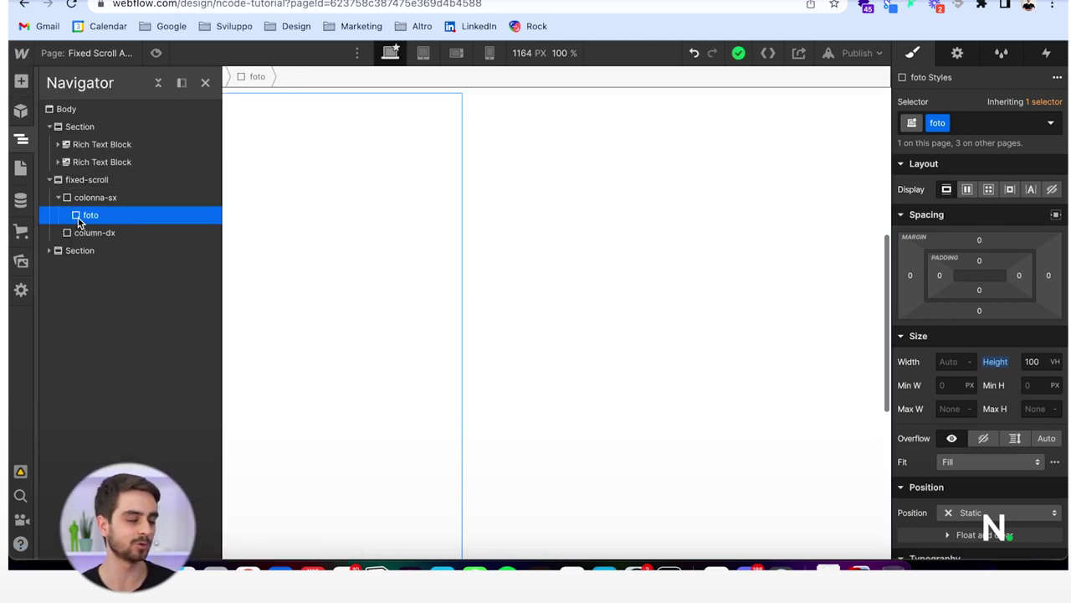
pyautogui.press('super+d')
pyautogui.press('super+d')
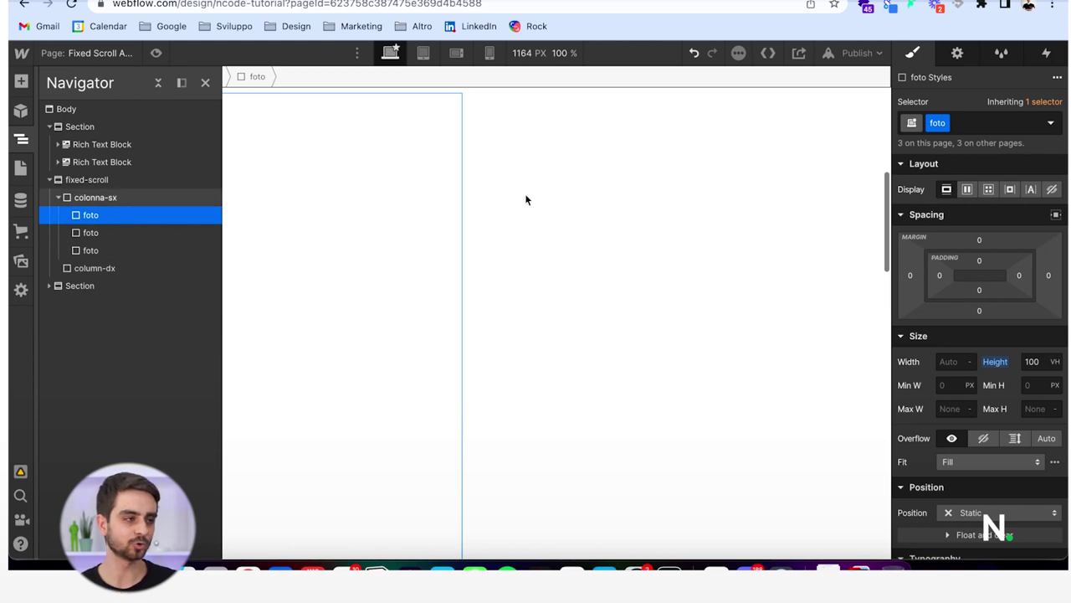
# - Add the existing combo class uno to the first foto block and due to the second
pyautogui.click(987, 123)
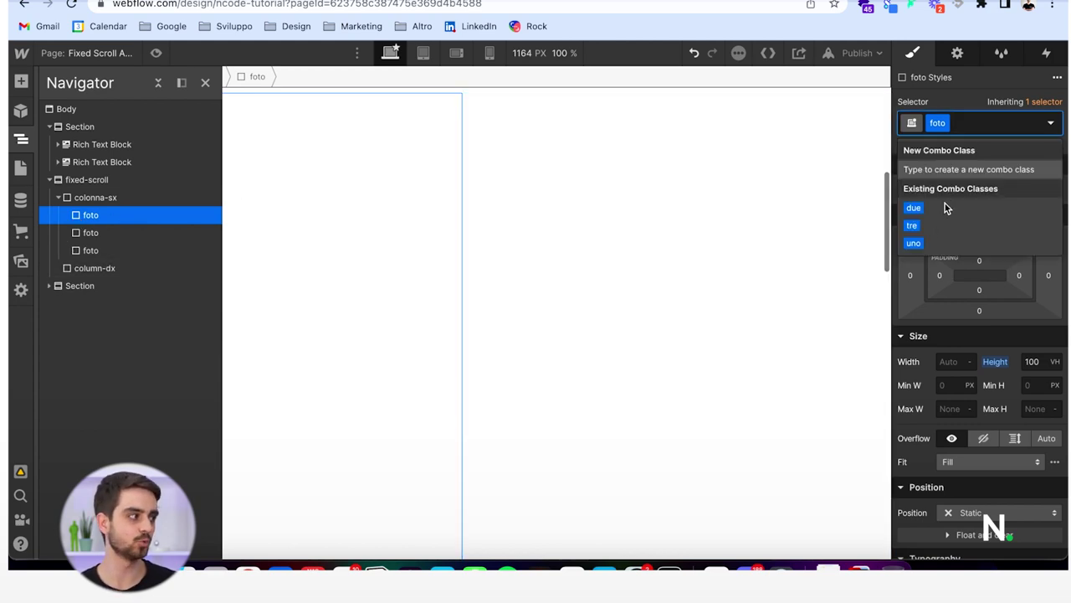
pyautogui.click(933, 244)
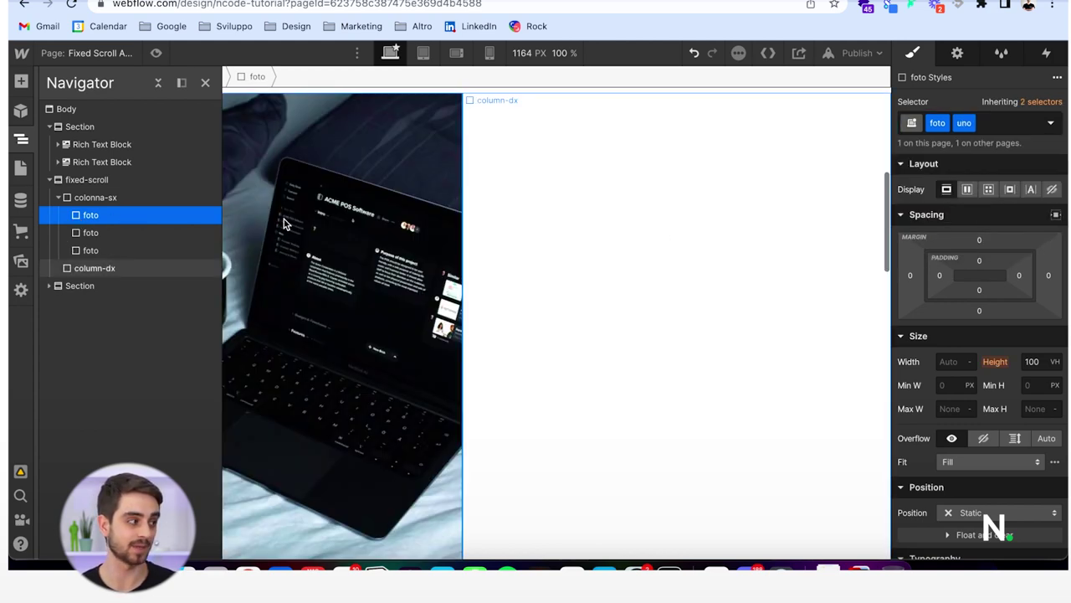
pyautogui.click(108, 233)
pyautogui.click(981, 124)
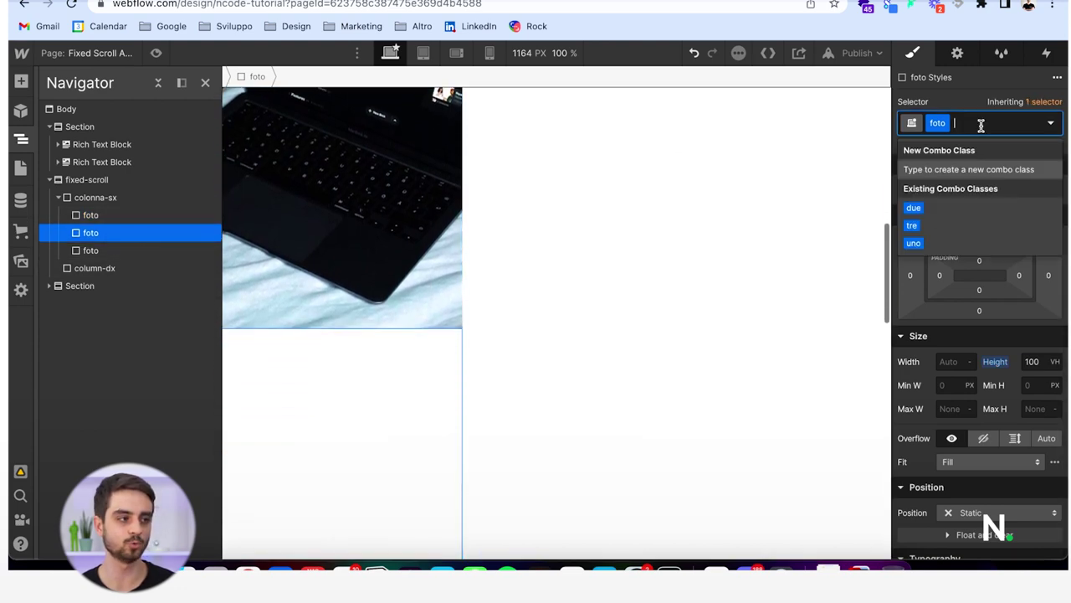
pyautogui.click(938, 207)
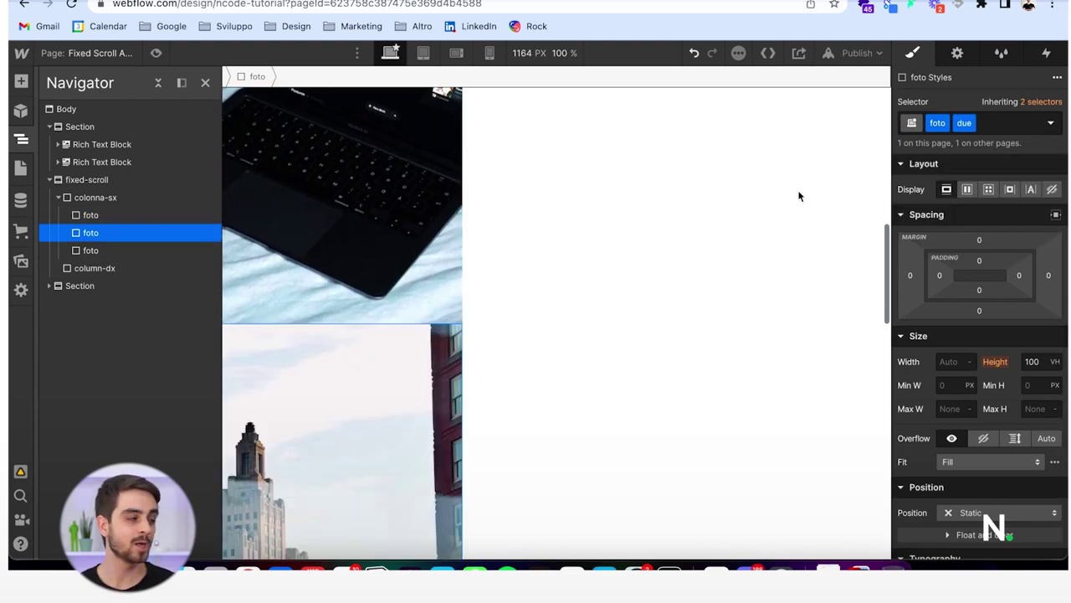
# - Add the existing combo class tre to the third foto block in colonna-sx
pyautogui.click(139, 251)
pyautogui.click(967, 124)
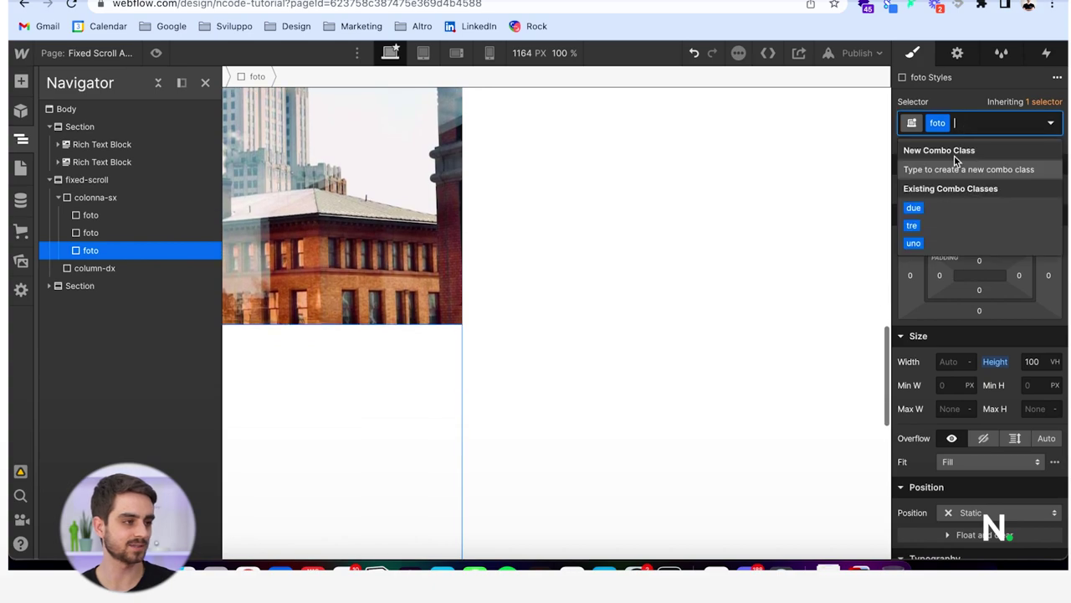
pyautogui.click(930, 227)
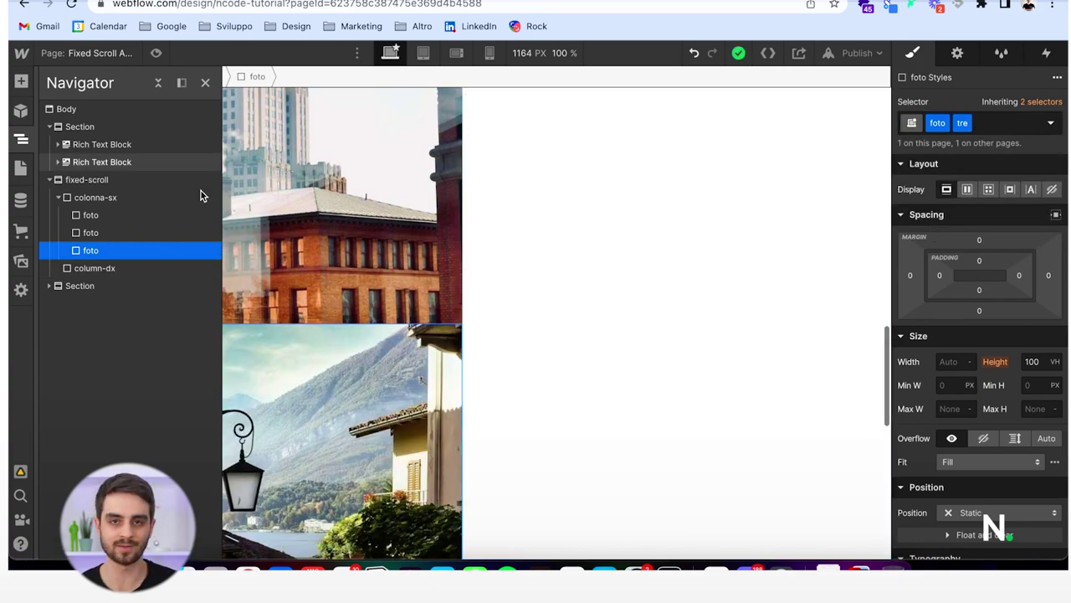
# - Examine the background image settings of the three foto blocks, including size, position, tiling and fixed options
pyautogui.click(146, 214)
pyautogui.scroll(-3, 1032, 294)
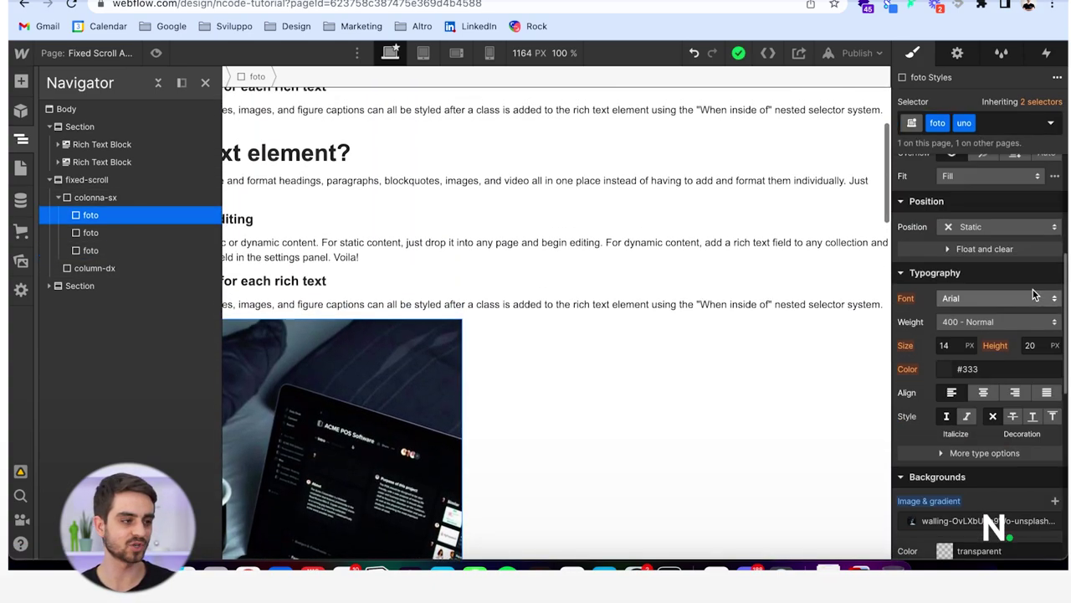
pyautogui.scroll(-5, 1032, 294)
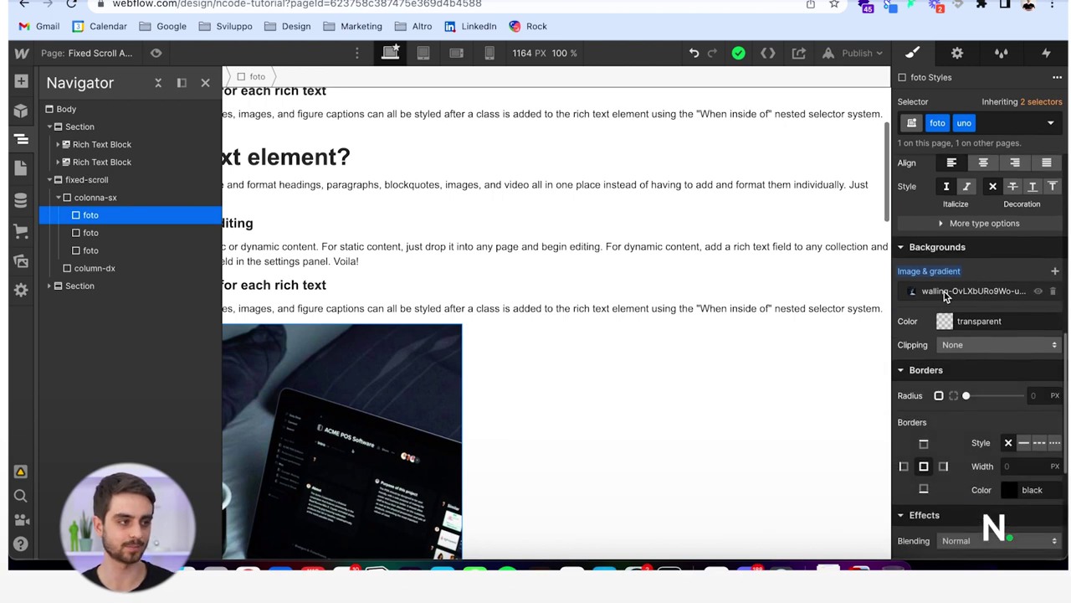
pyautogui.click(945, 292)
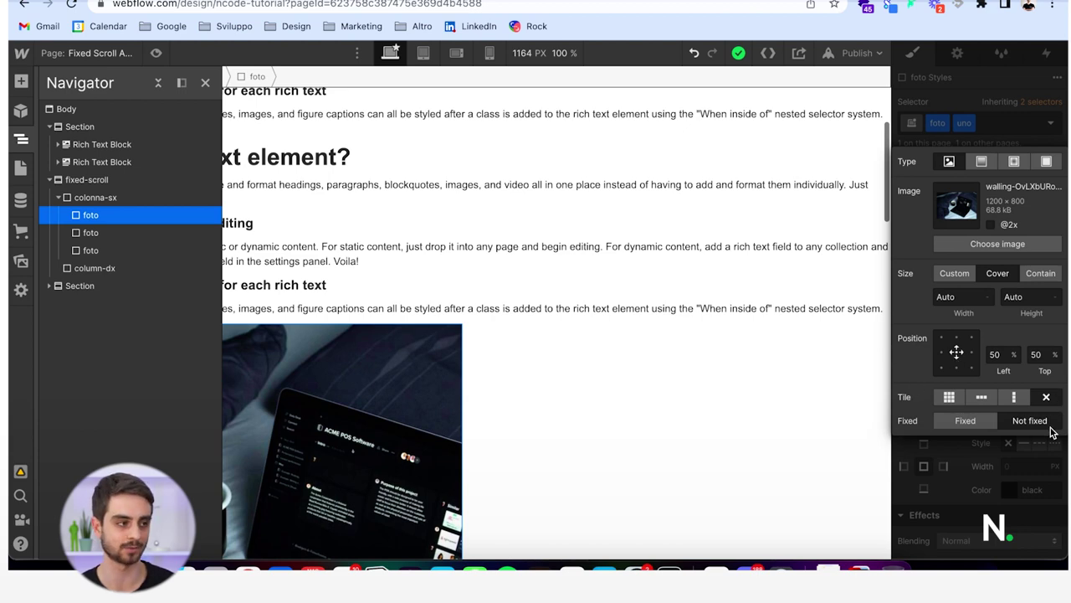
pyautogui.click(911, 450)
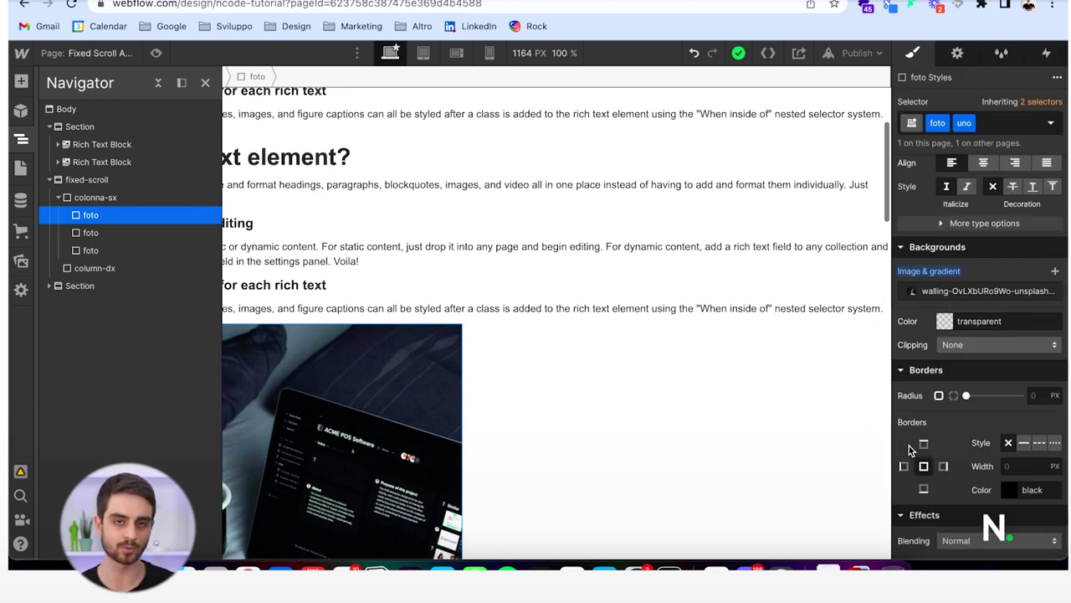
pyautogui.click(103, 234)
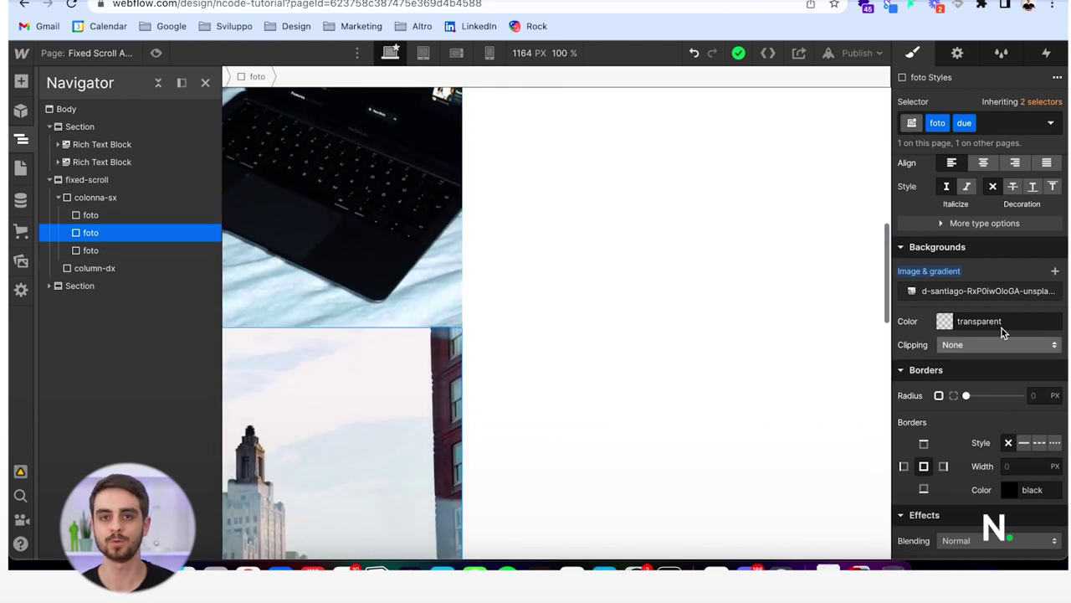
pyautogui.click(962, 295)
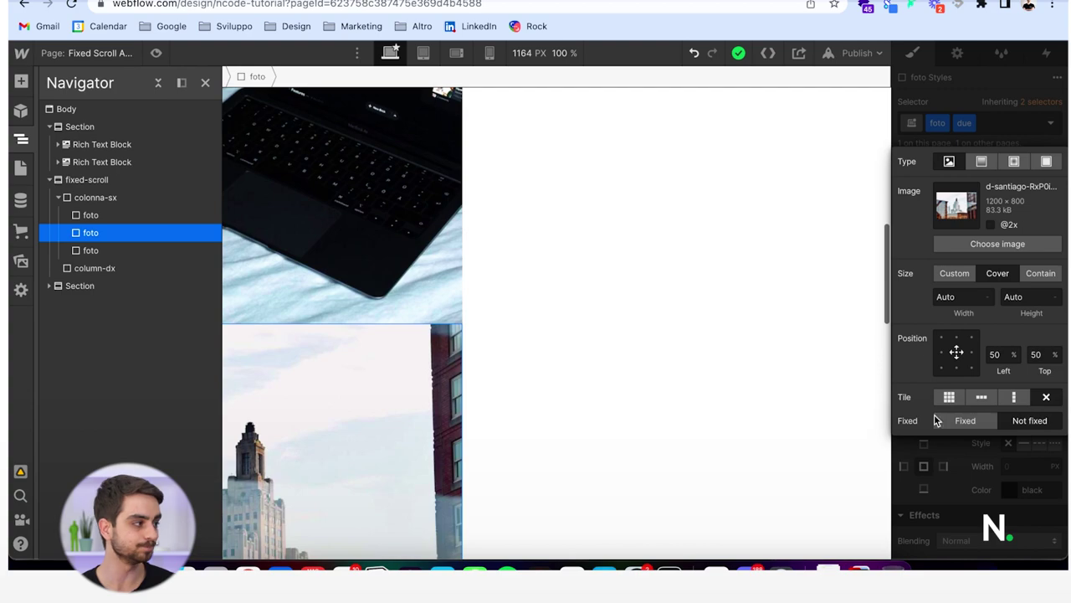
pyautogui.click(134, 252)
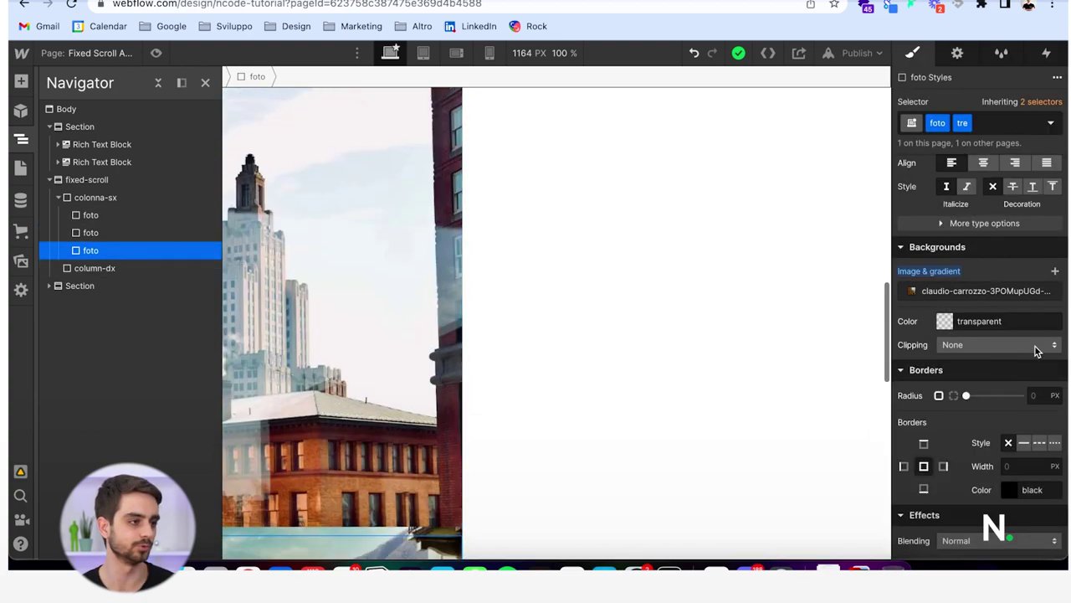
pyautogui.click(963, 290)
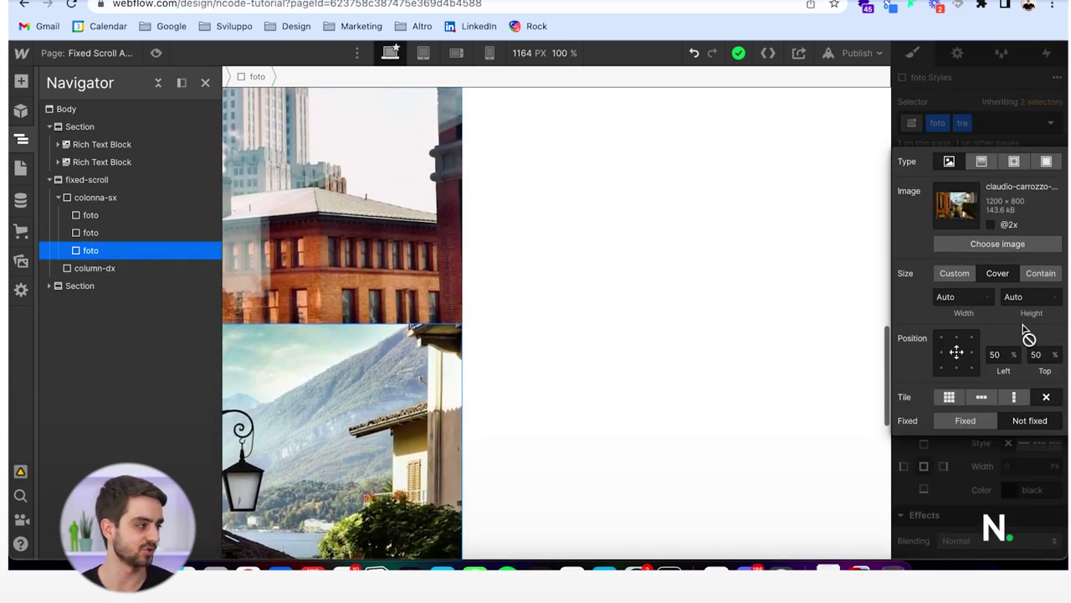
pyautogui.click(963, 448)
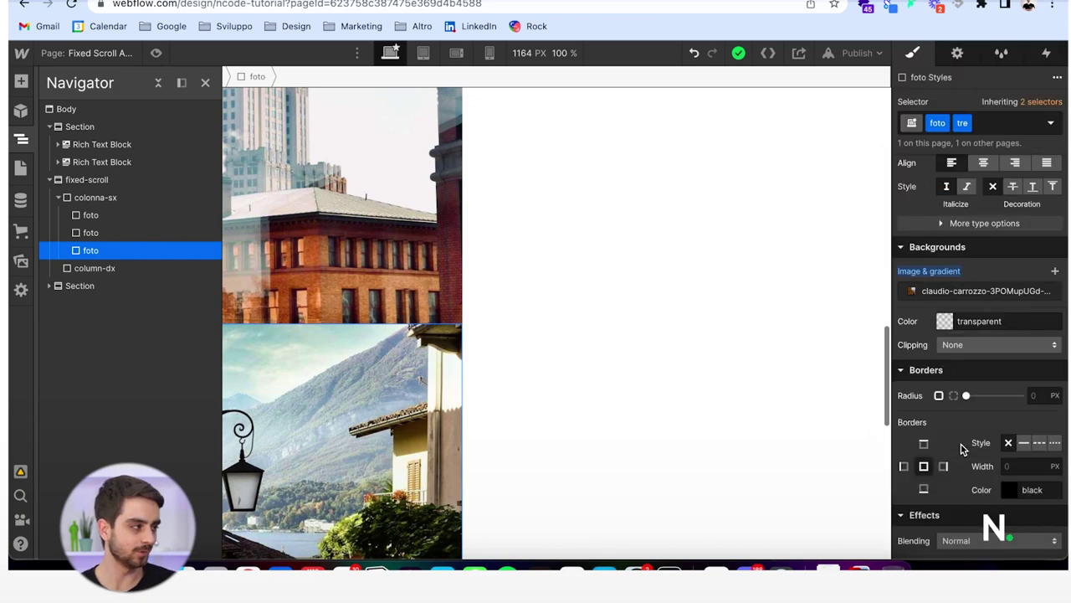
# - Add a div block inside column-dx, assign it the existing text-container class and check its size and position settings
pyautogui.click(59, 198)
pyautogui.click(101, 215)
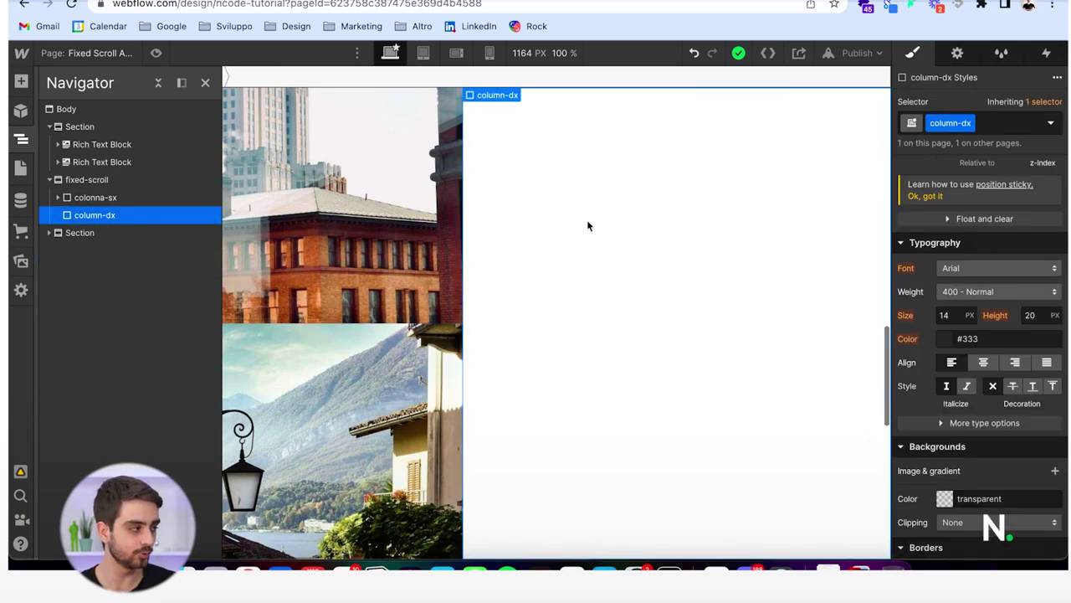
pyautogui.scroll(10, 587, 219)
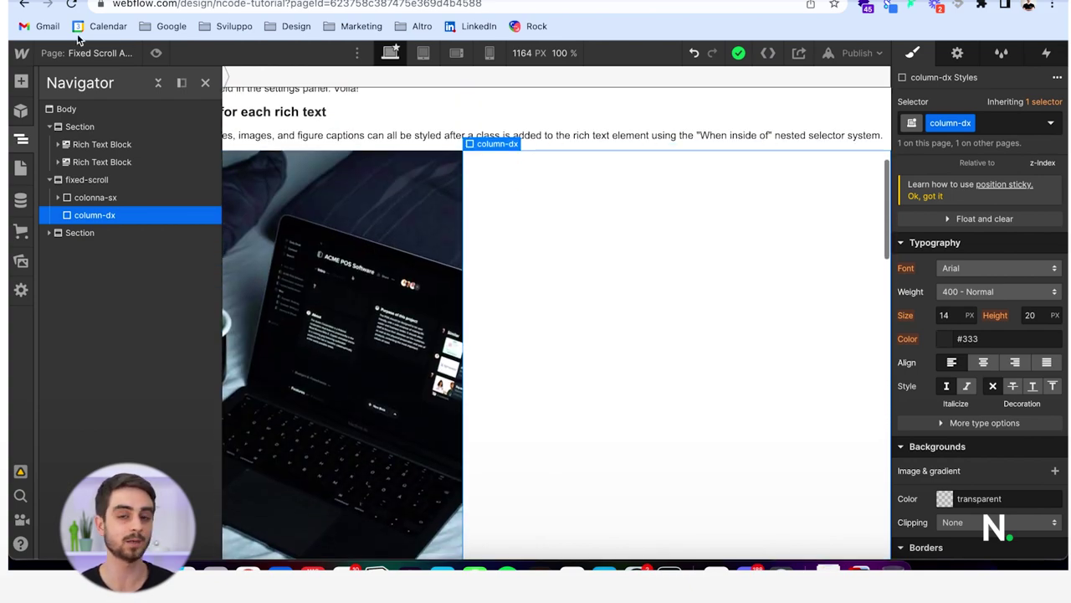
pyautogui.click(21, 82)
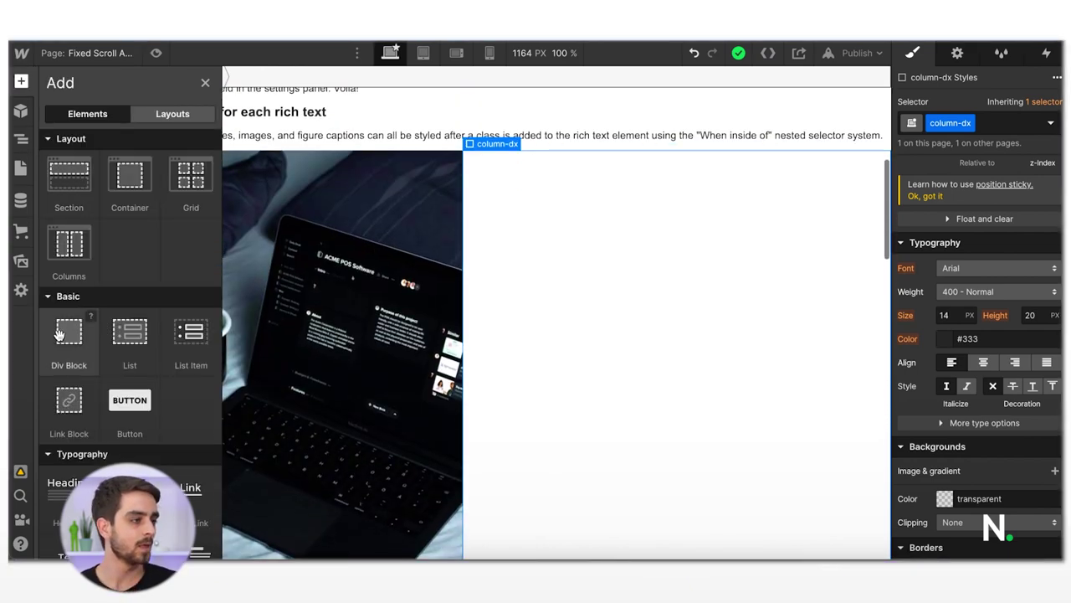
pyautogui.moveTo(68, 335); pyautogui.dragTo(619, 258)
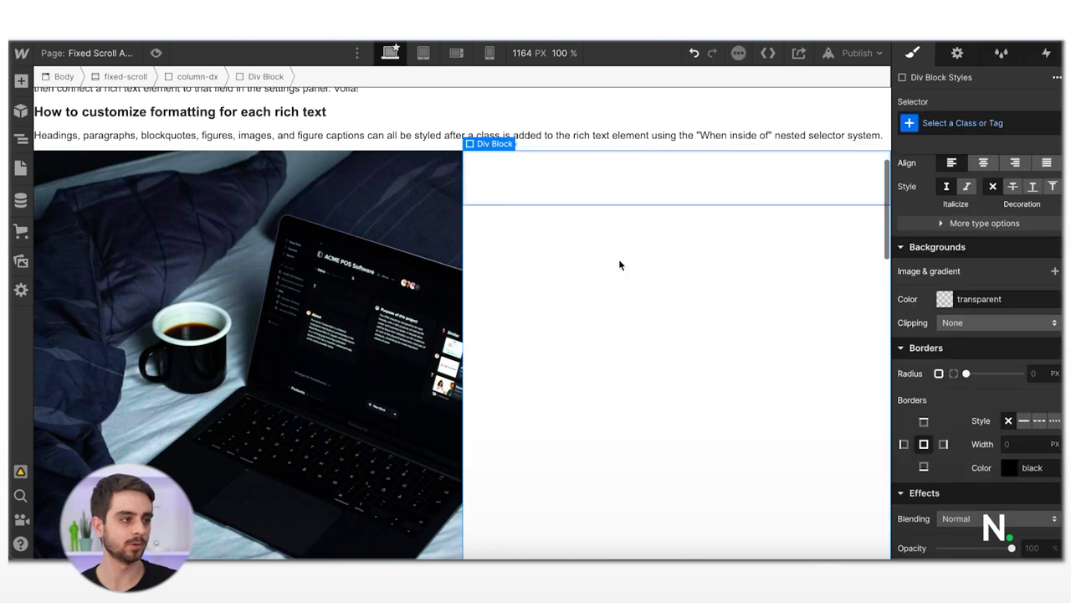
pyautogui.click(965, 125)
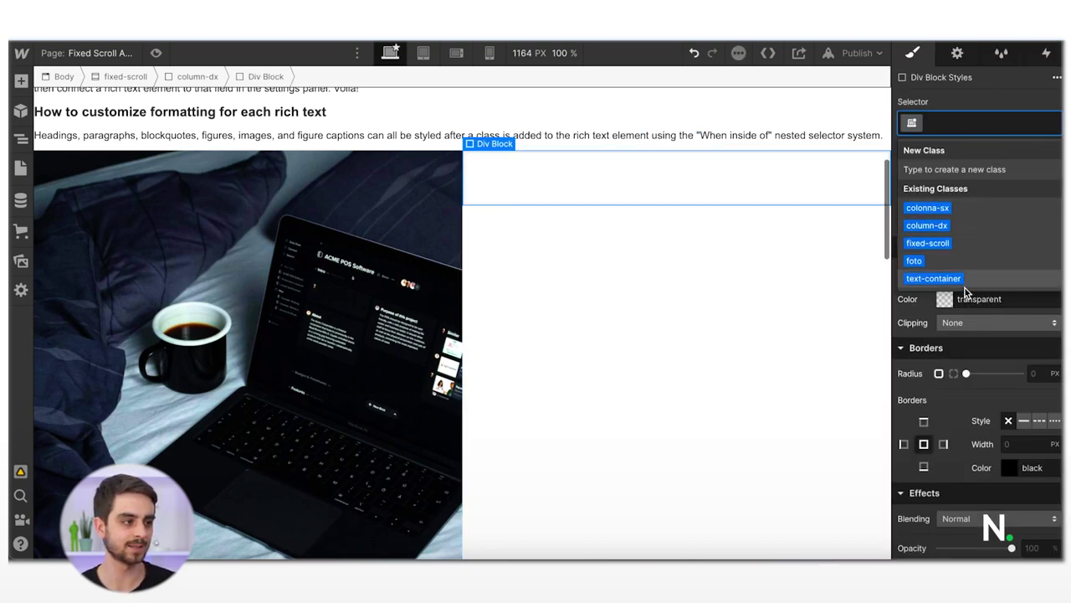
pyautogui.click(935, 279)
pyautogui.scroll(5, 967, 288)
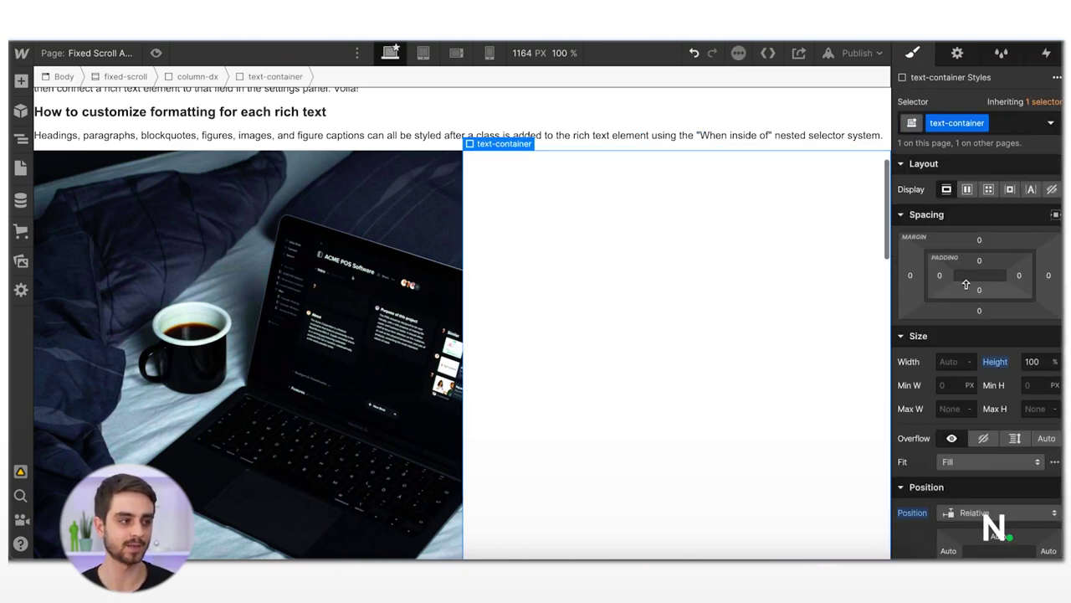
pyautogui.scroll(-1, 964, 348)
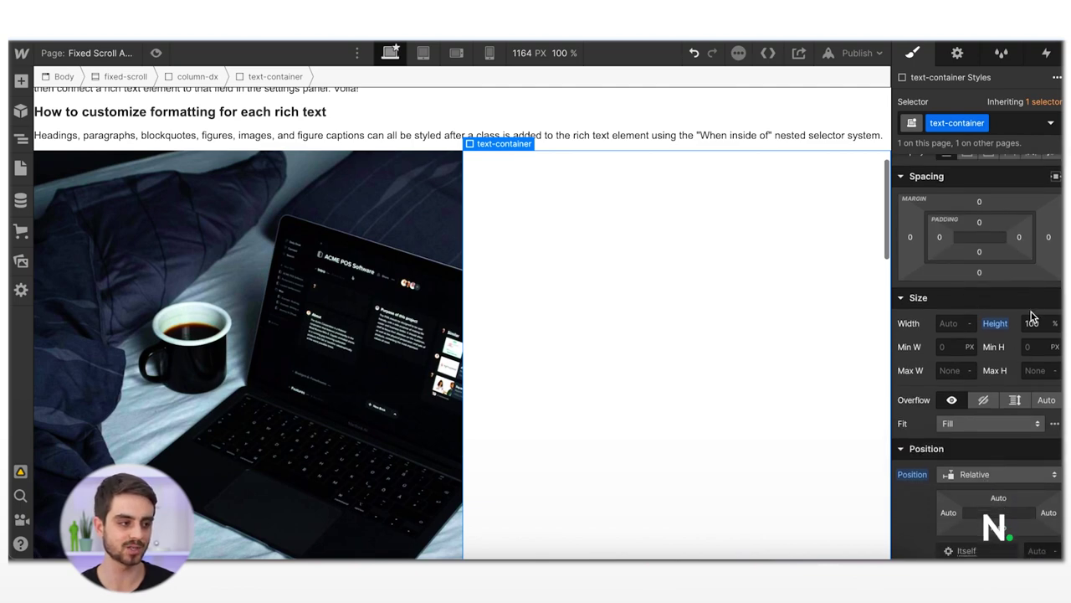
pyautogui.scroll(-3, 1003, 383)
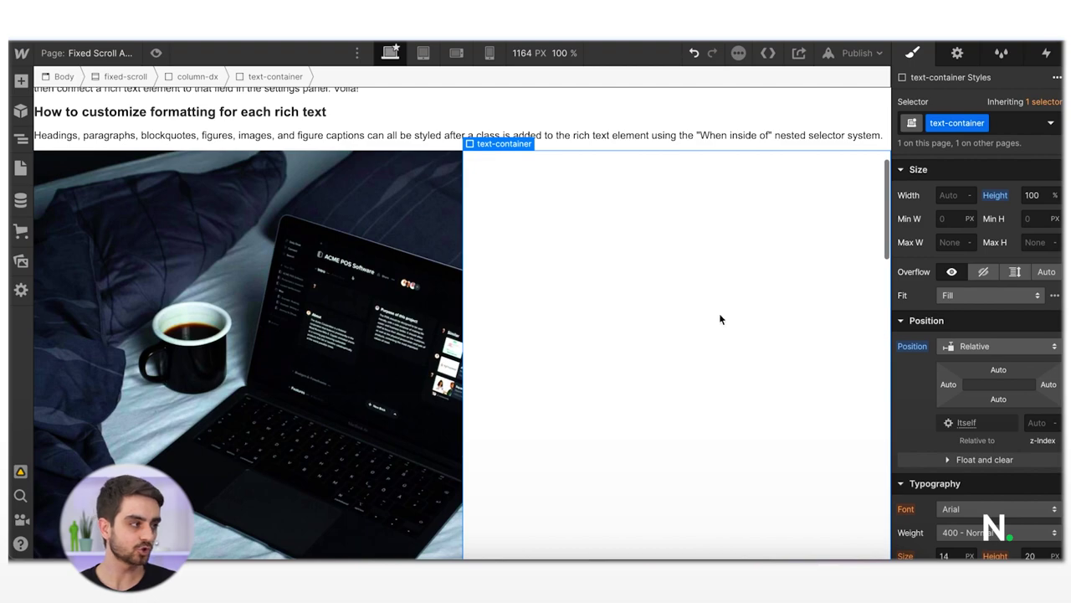
# - Add a div block inside text-container, assign it the existing text-content class and check its layout and position settings
pyautogui.press('super+e')
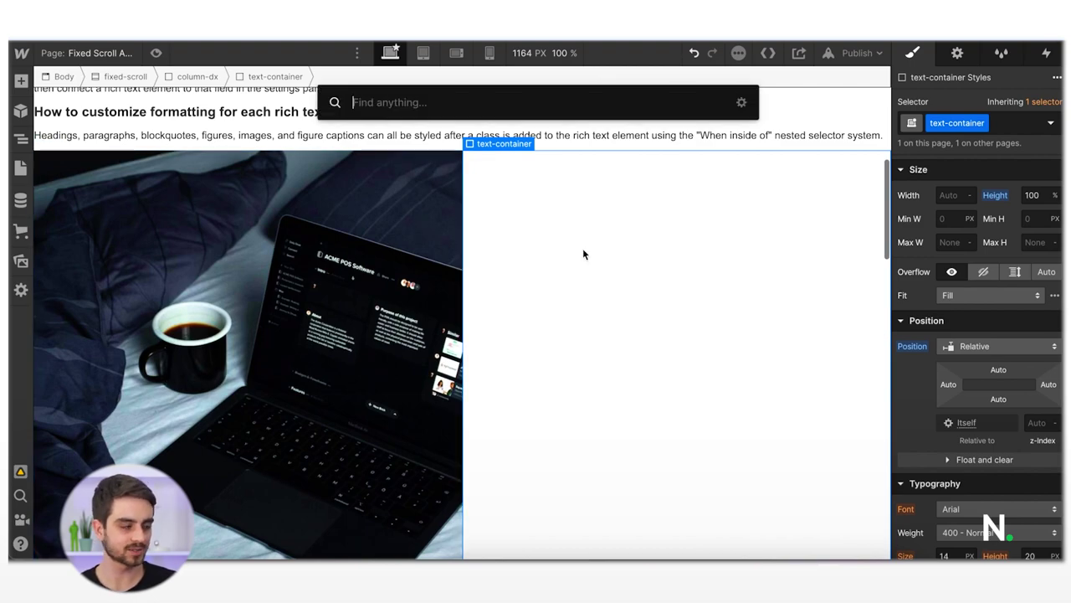
pyautogui.write('div')
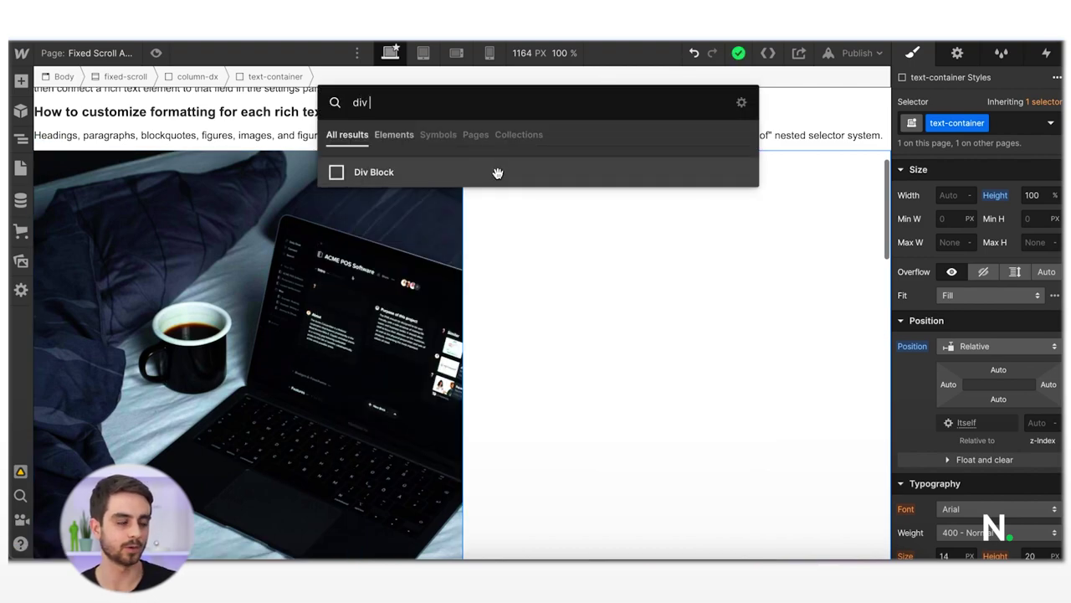
pyautogui.click(497, 173)
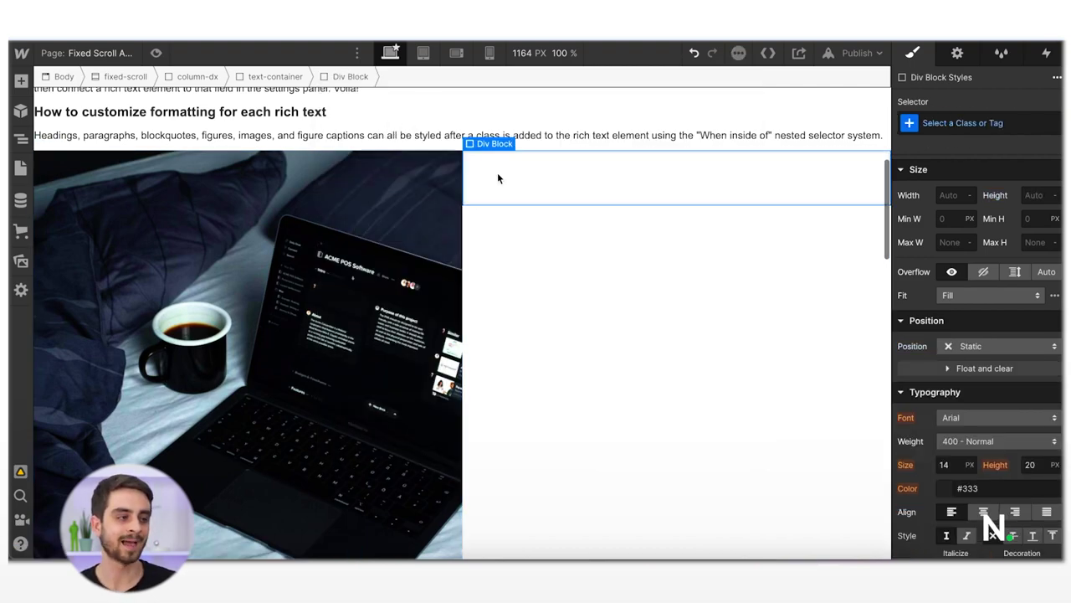
pyautogui.click(909, 123)
pyautogui.write('text')
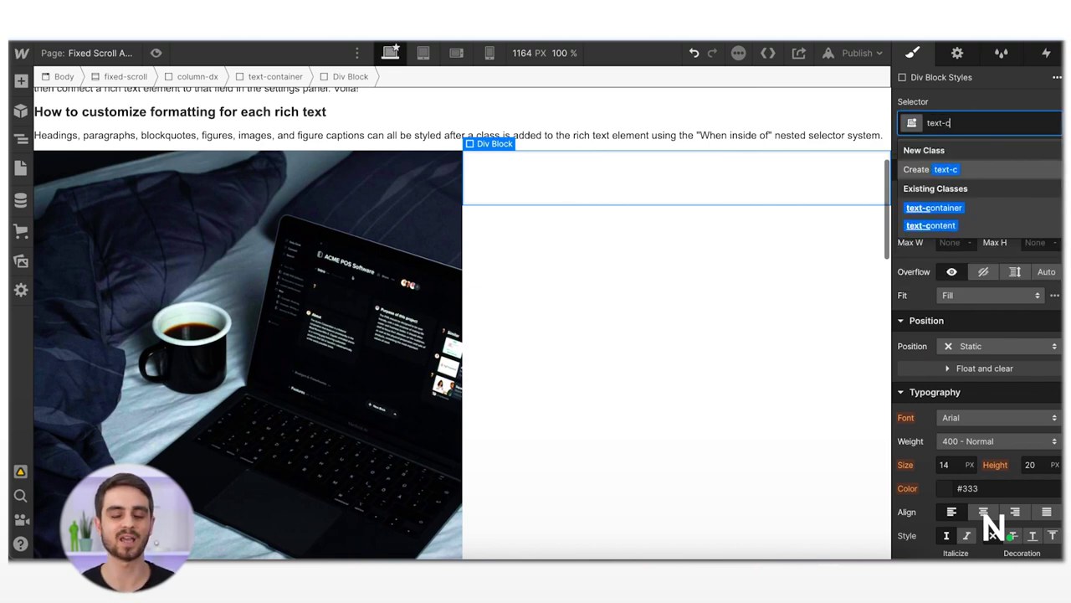
pyautogui.write('-c')
pyautogui.click(970, 226)
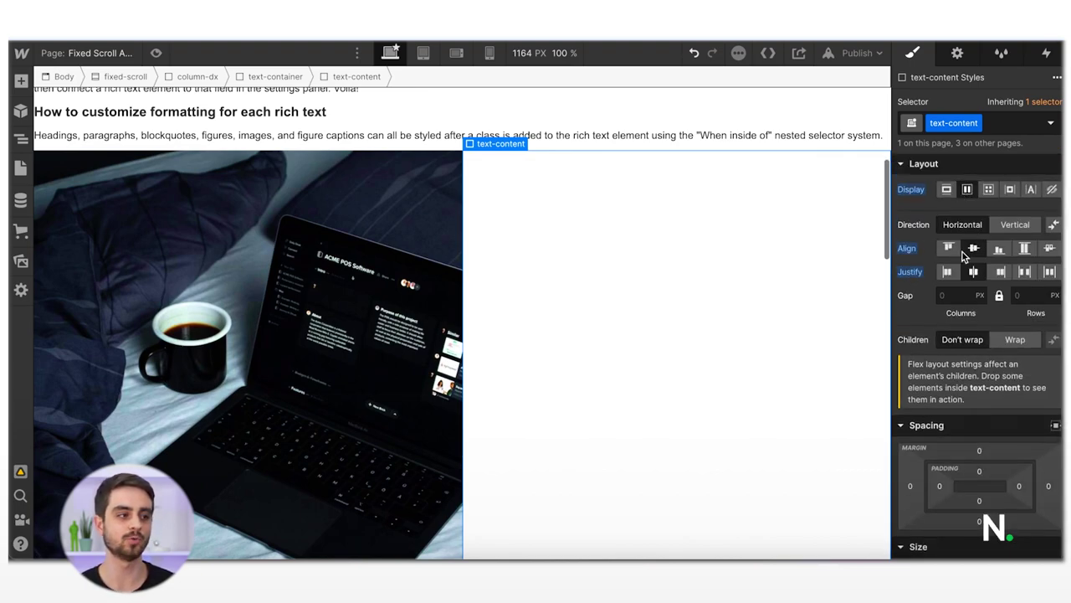
pyautogui.scroll(-3, 984, 251)
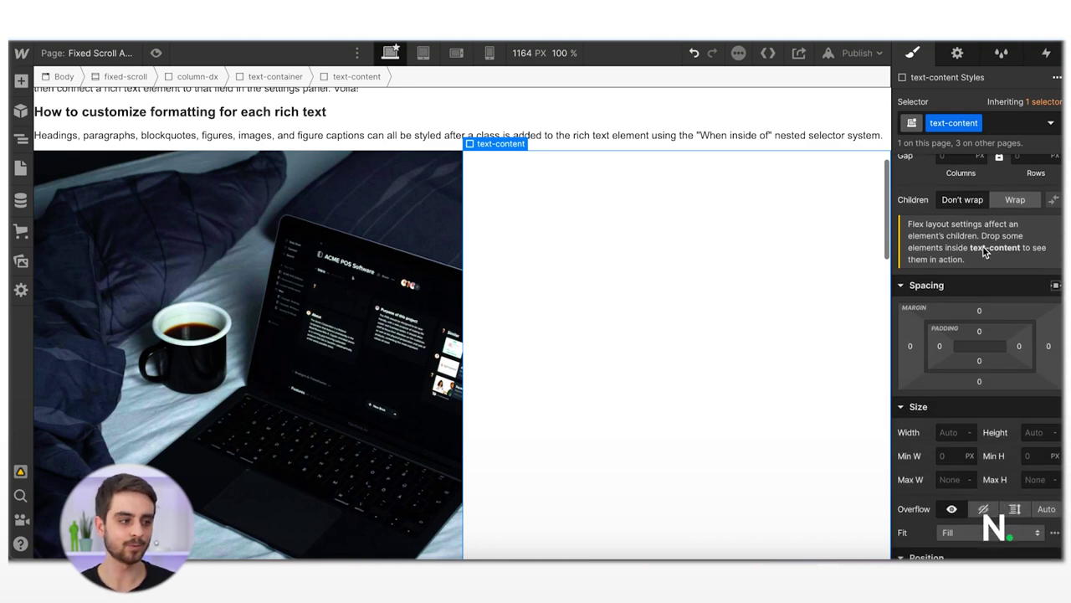
pyautogui.scroll(-5, 985, 251)
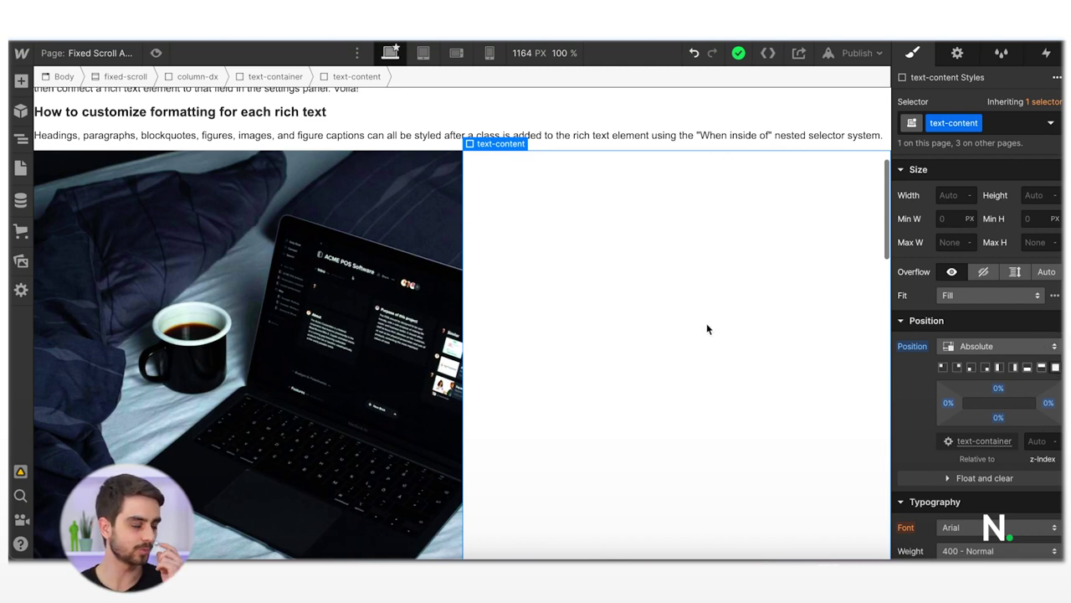
# - Add an H1 heading inside the text-content block
pyautogui.click(21, 81)
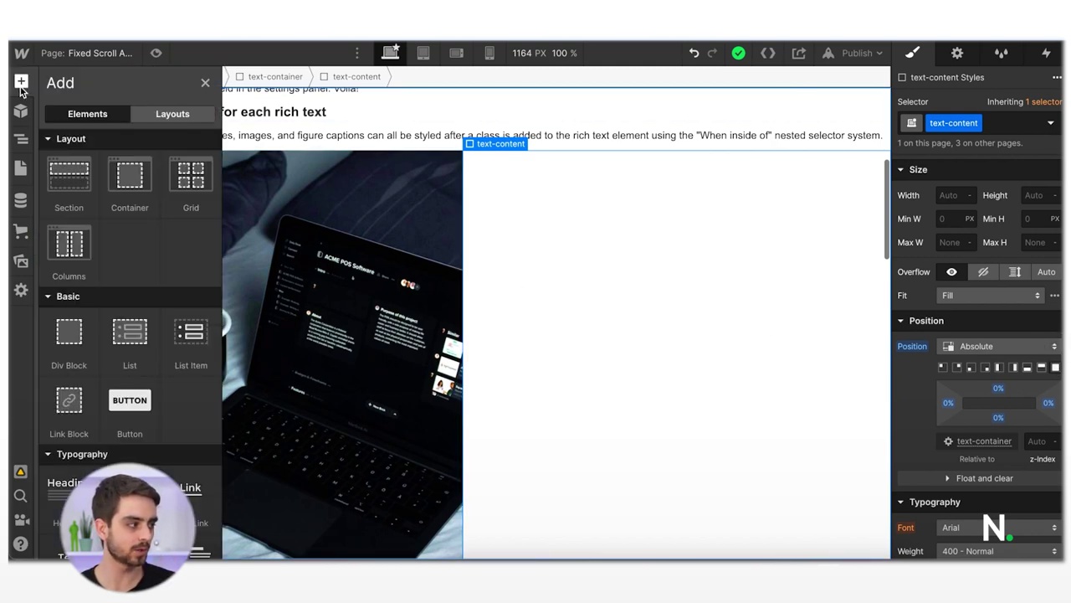
pyautogui.scroll(-3, 130, 351)
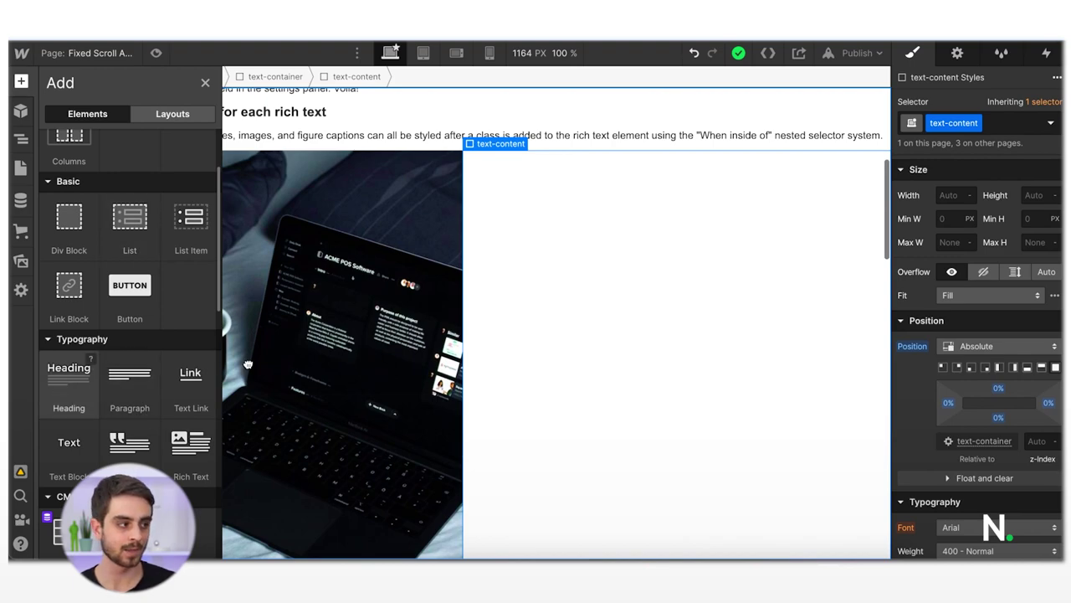
pyautogui.moveTo(248, 365); pyautogui.dragTo(630, 319)
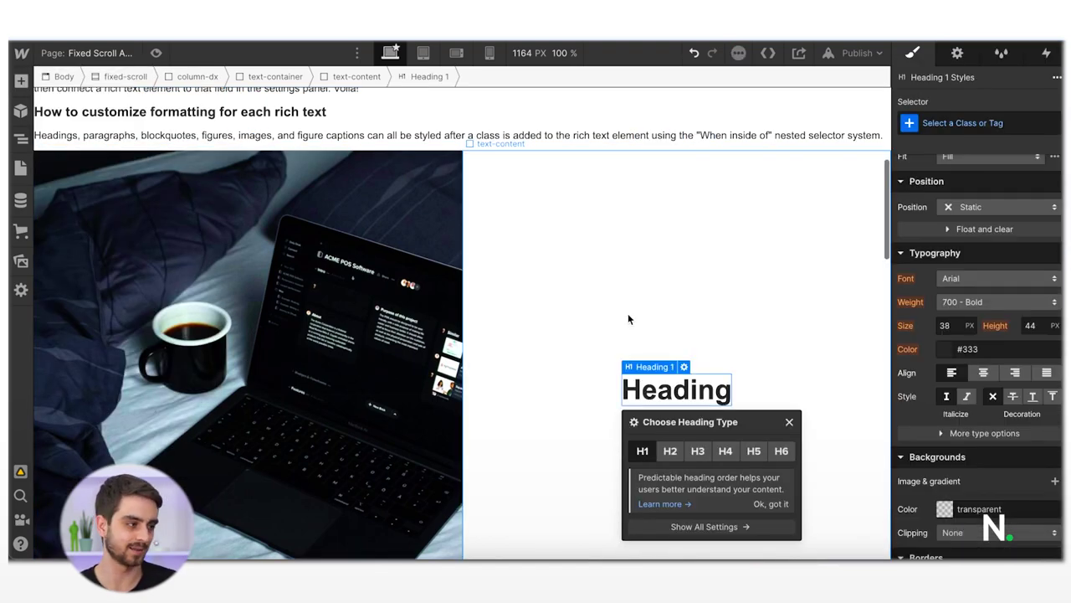
pyautogui.scroll(-1, 629, 319)
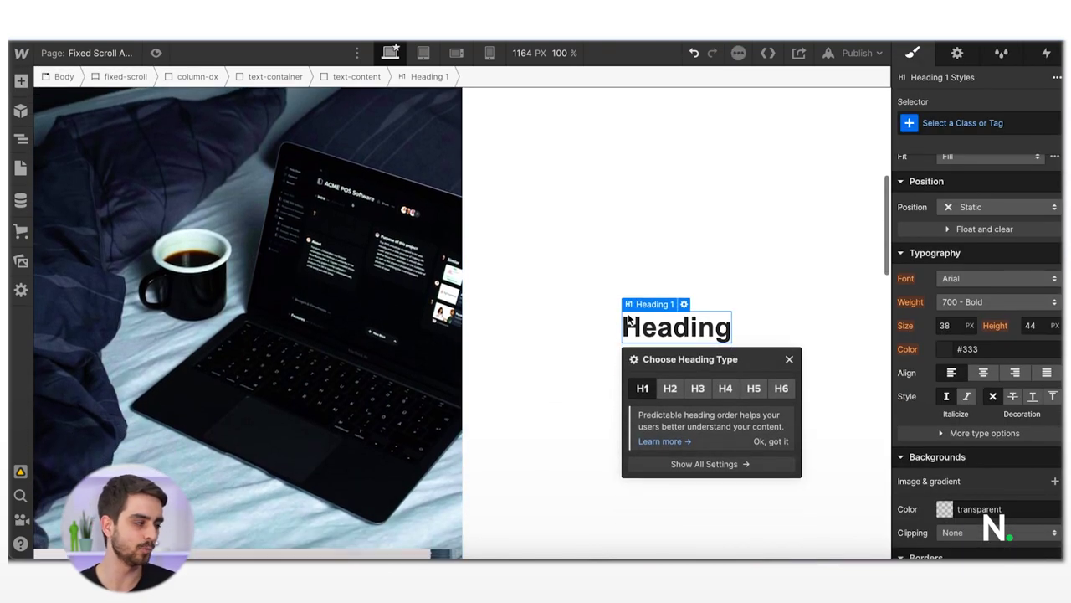
# - Duplicate the text-content block twice inside text-container and add the existing combo class 1 to the first one
pyautogui.click(560, 297)
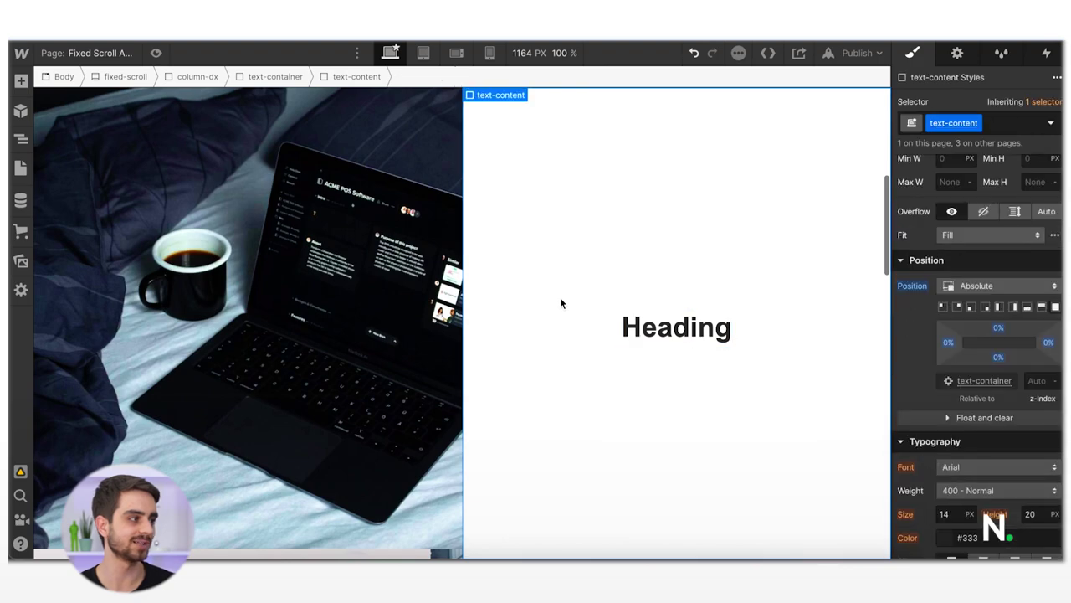
pyautogui.click(21, 139)
pyautogui.click(76, 304)
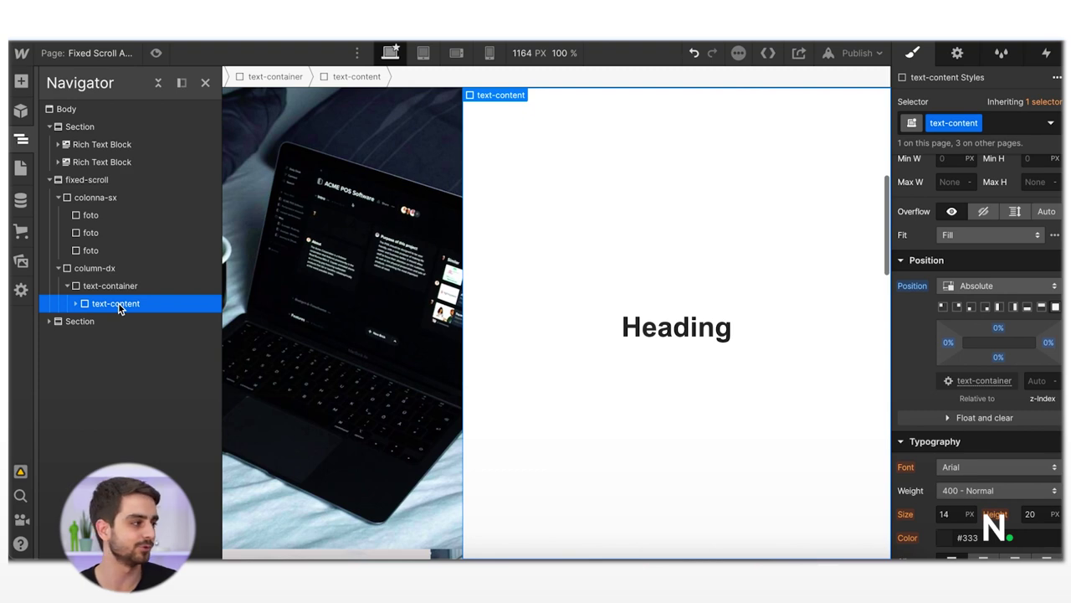
pyautogui.hotkey('ctrl', 'd')
pyautogui.hotkey('ctrl', 'd')
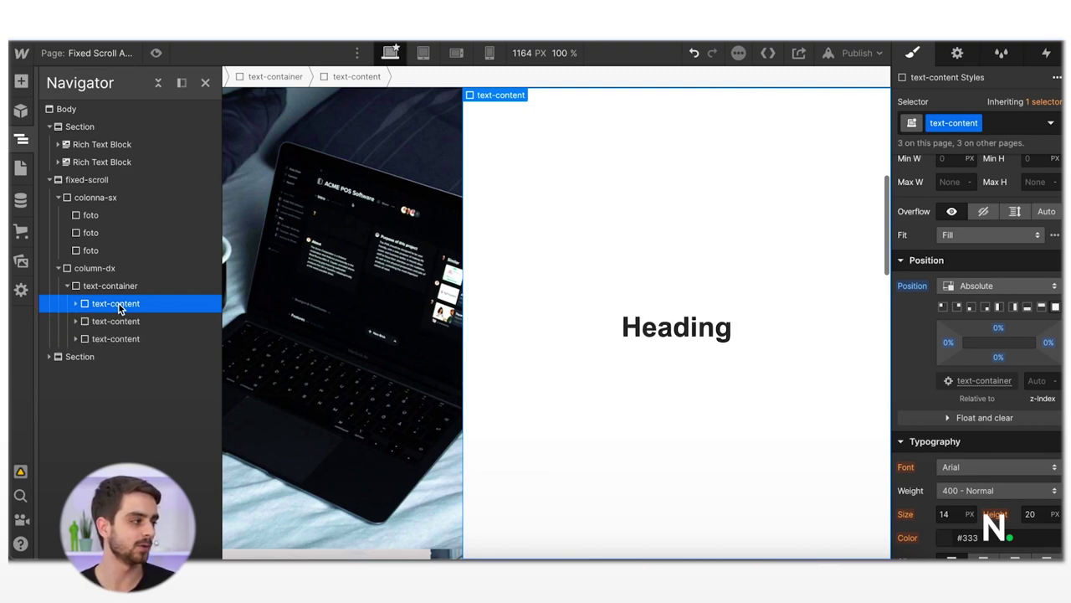
pyautogui.click(1014, 123)
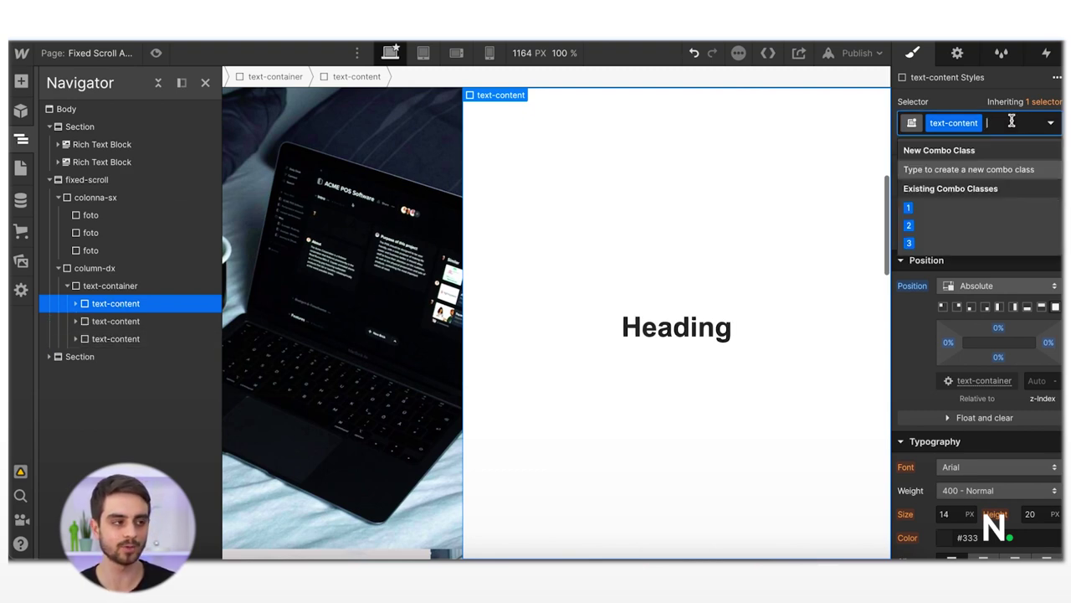
pyautogui.click(928, 208)
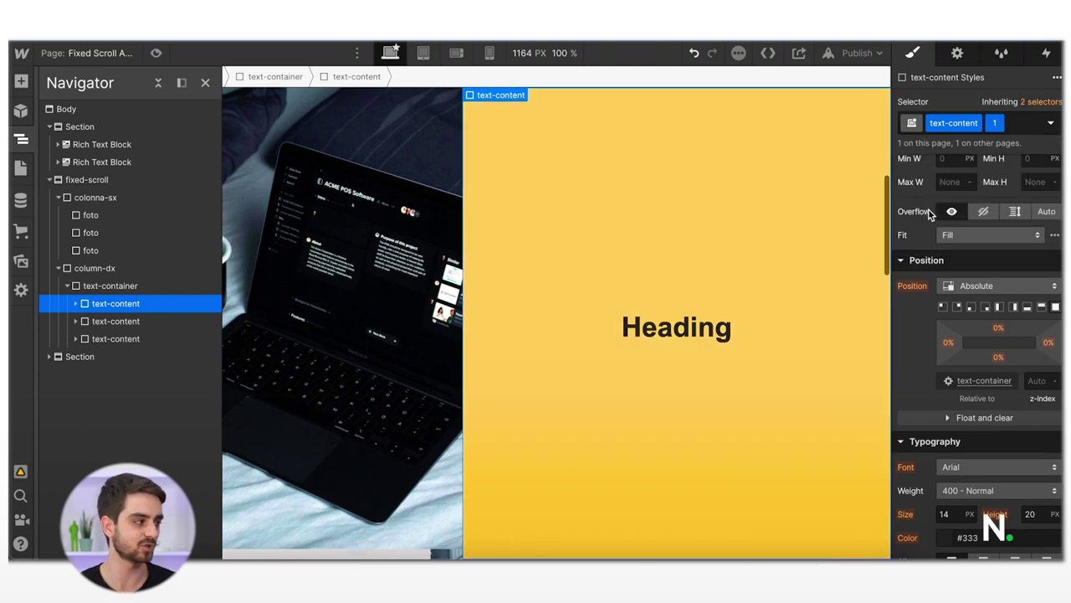
# - Add the existing combo class 2 to the second text-content block and combo class 3 to the third
pyautogui.click(104, 326)
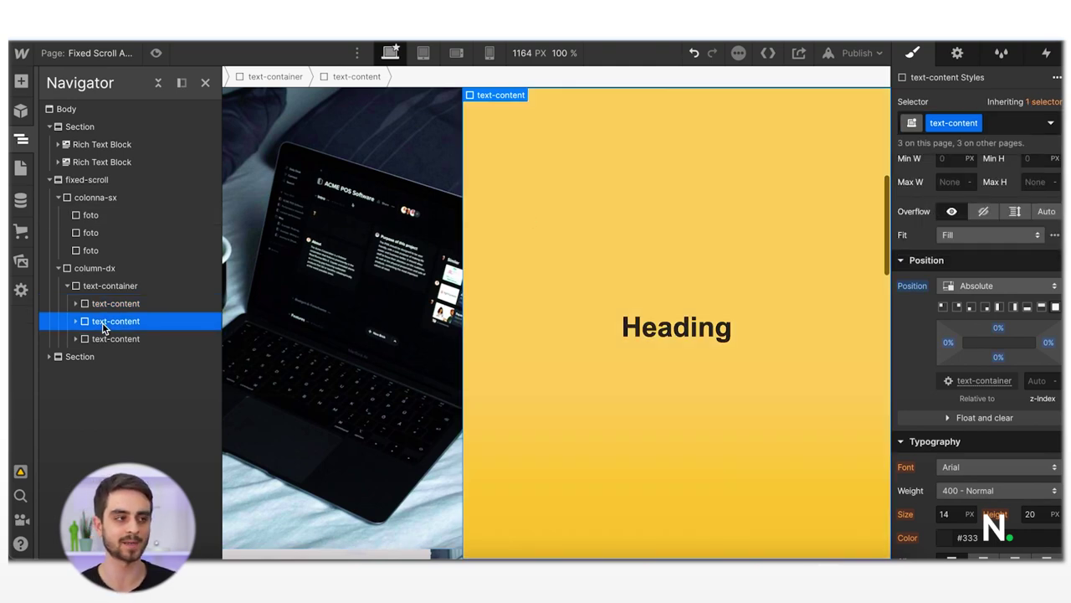
pyautogui.click(1007, 127)
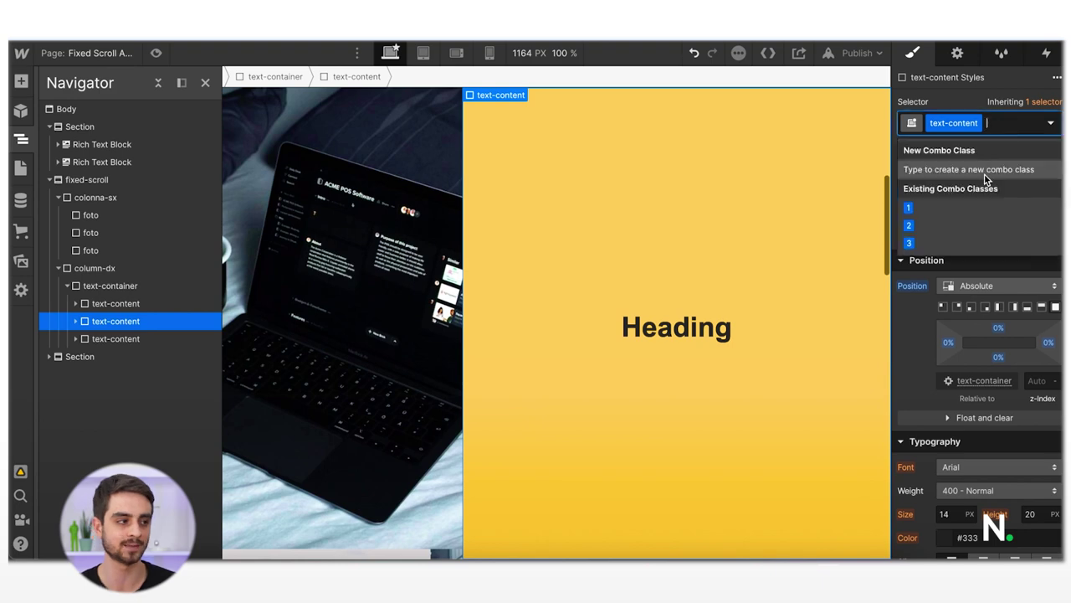
pyautogui.click(957, 229)
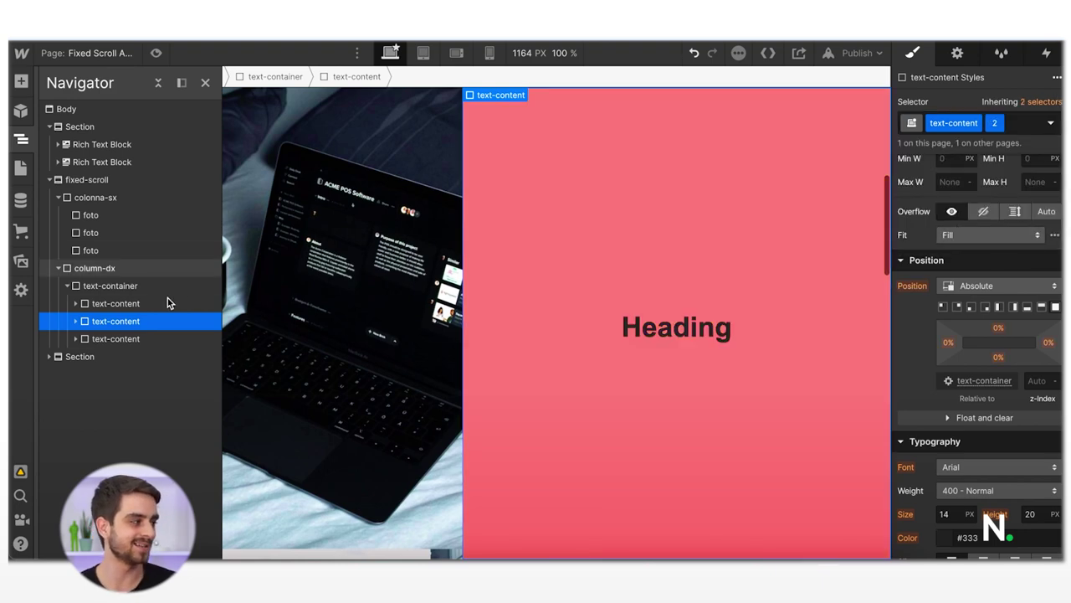
pyautogui.click(148, 338)
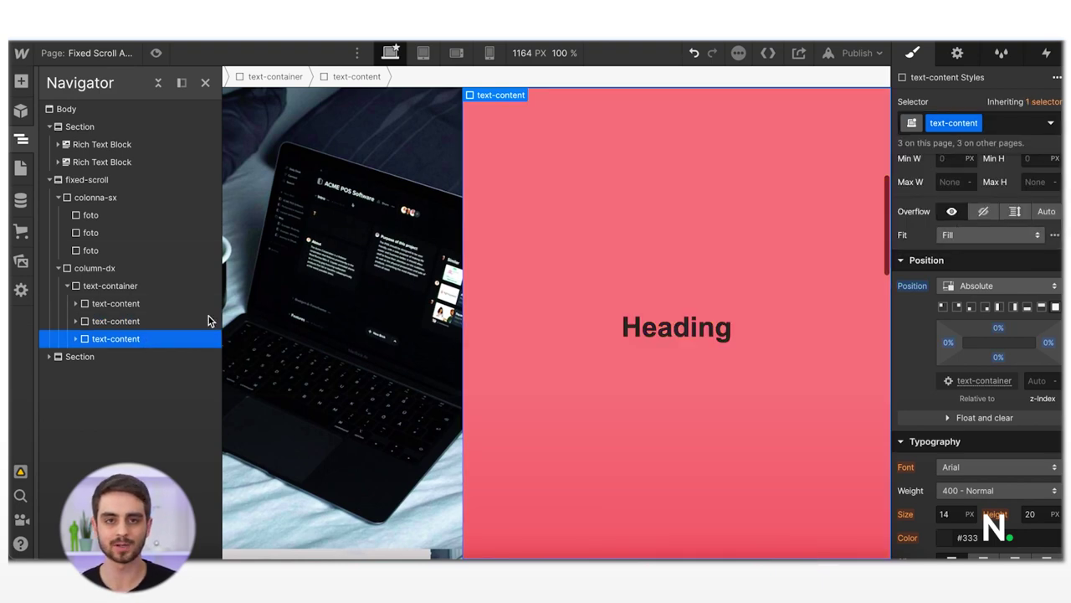
pyautogui.click(1008, 127)
pyautogui.click(918, 249)
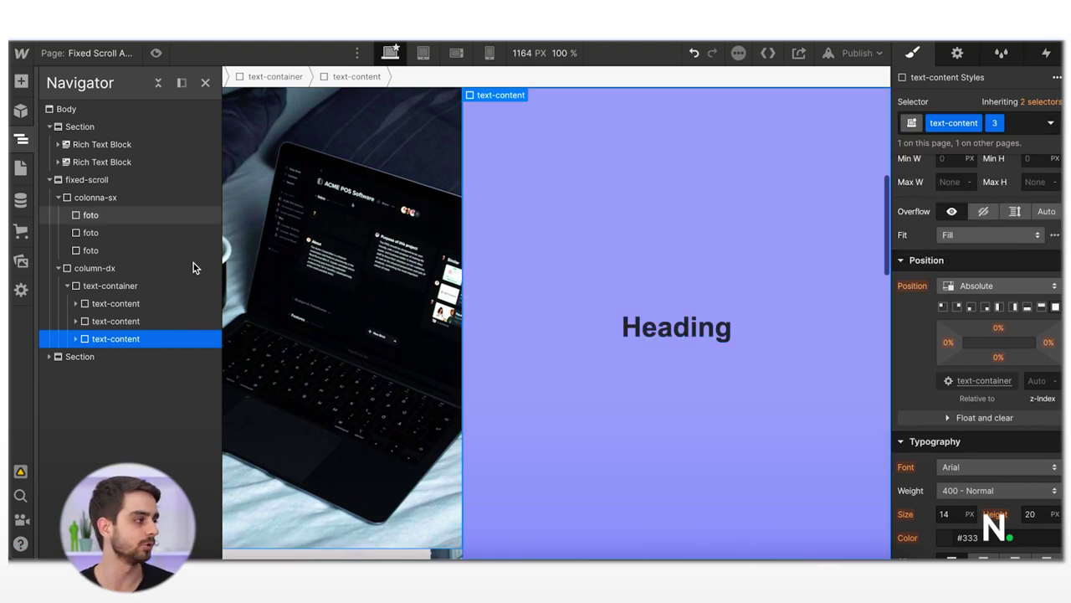
# - Check the background color of each of the three text-content blocks
pyautogui.click(145, 304)
pyautogui.scroll(-1, 948, 301)
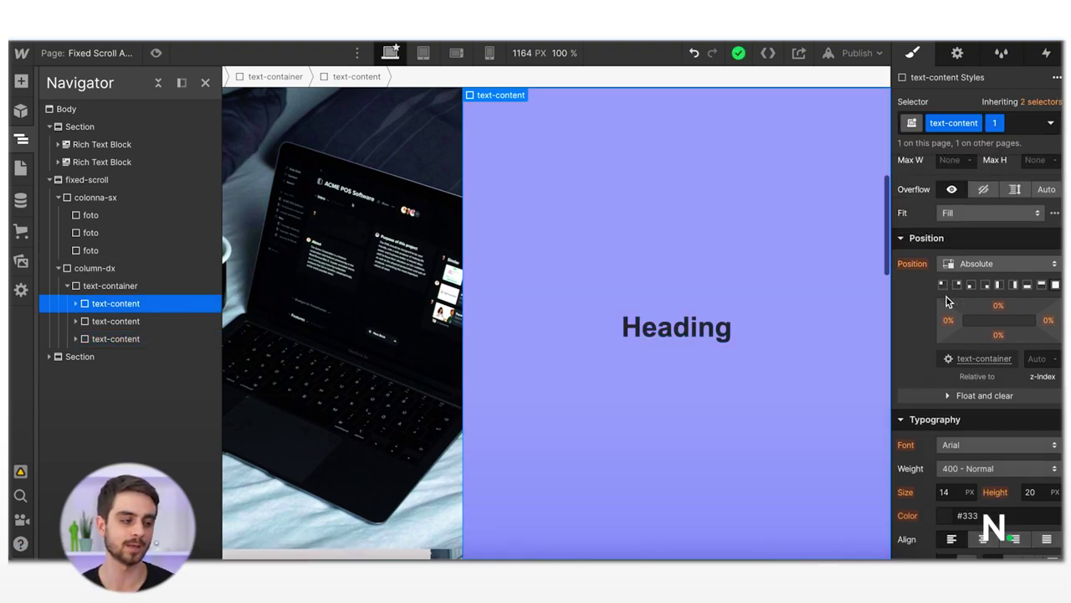
pyautogui.scroll(-5, 948, 302)
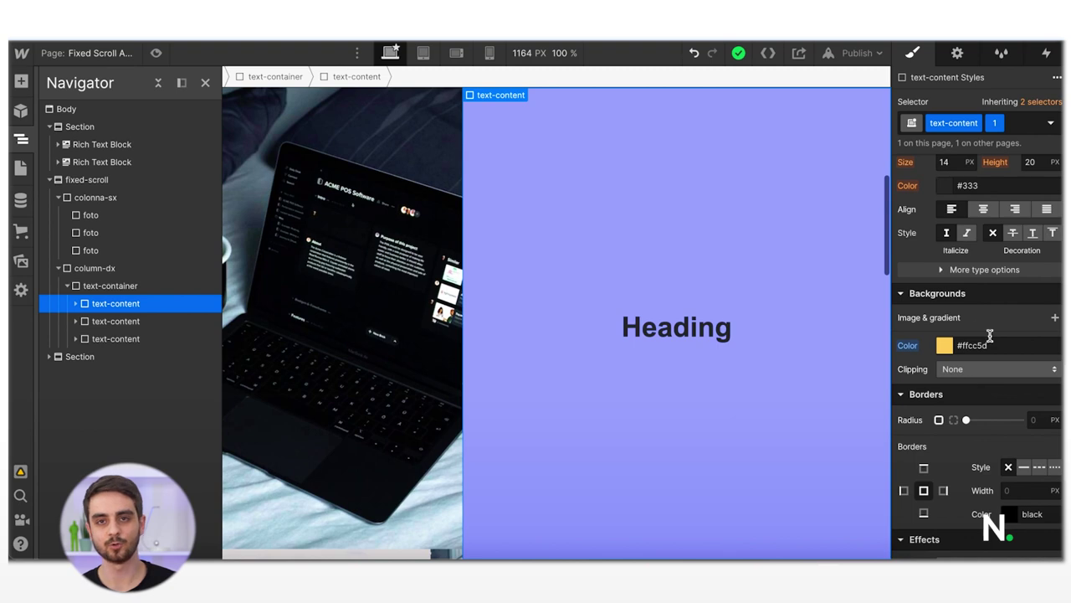
pyautogui.click(101, 323)
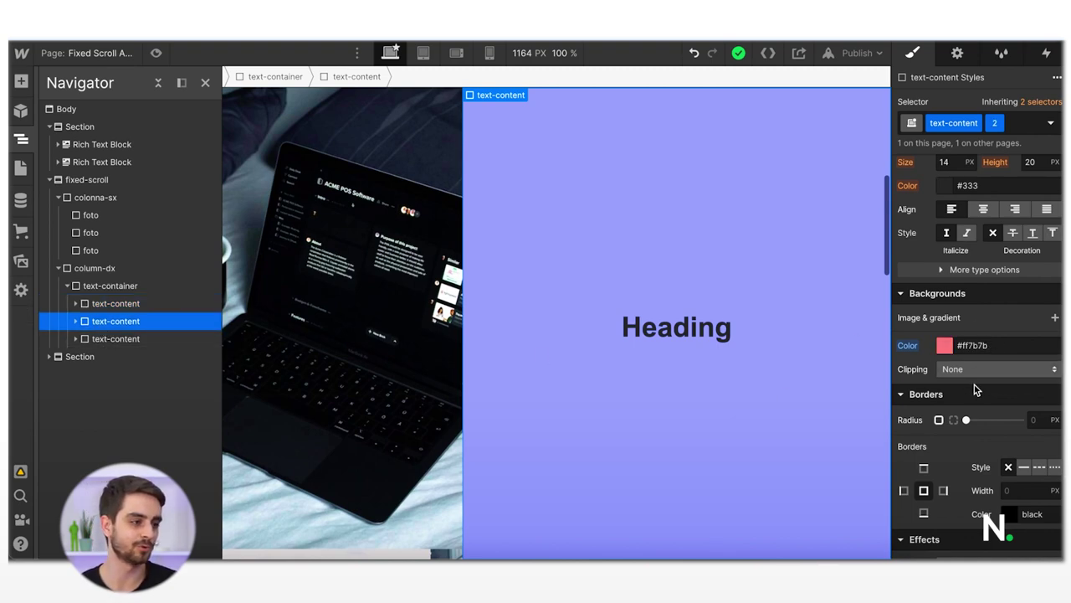
pyautogui.click(107, 339)
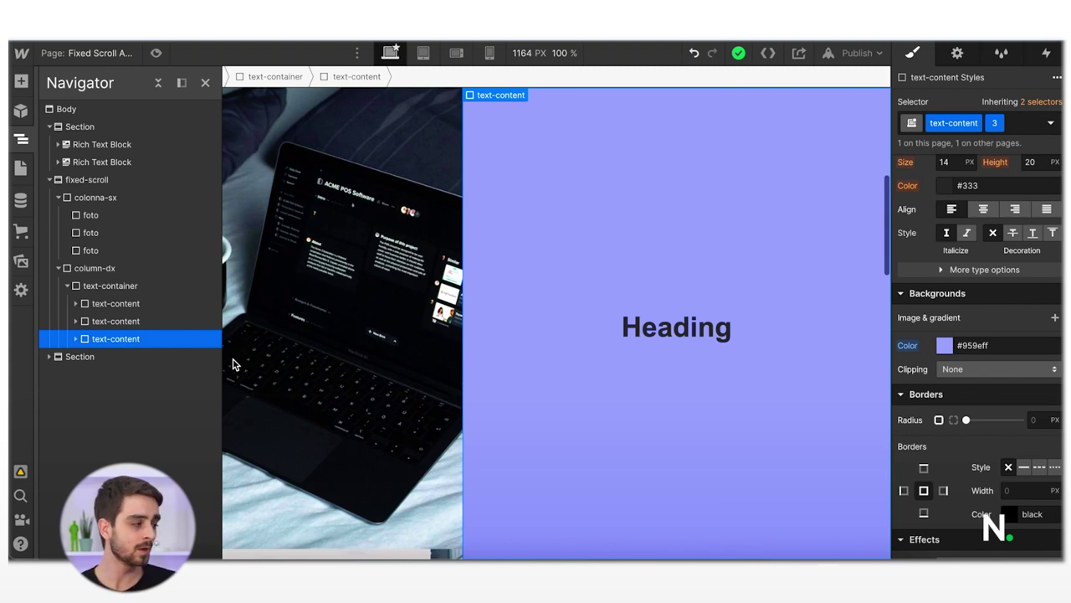
pyautogui.click(124, 308)
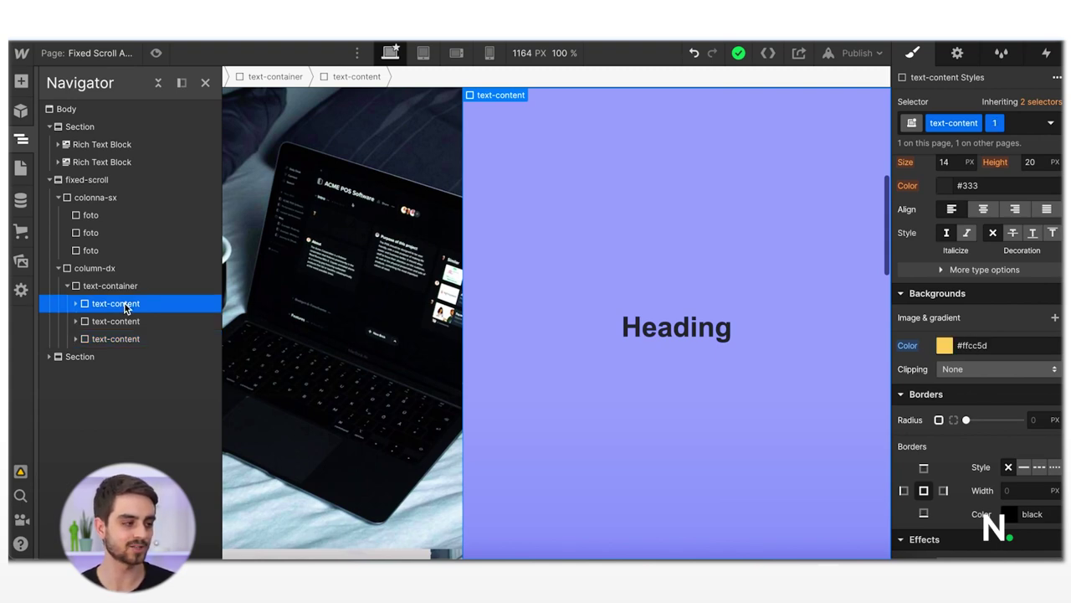
# - Change the heading text in the third text-content block to "Prova 3"
pyautogui.click(678, 329)
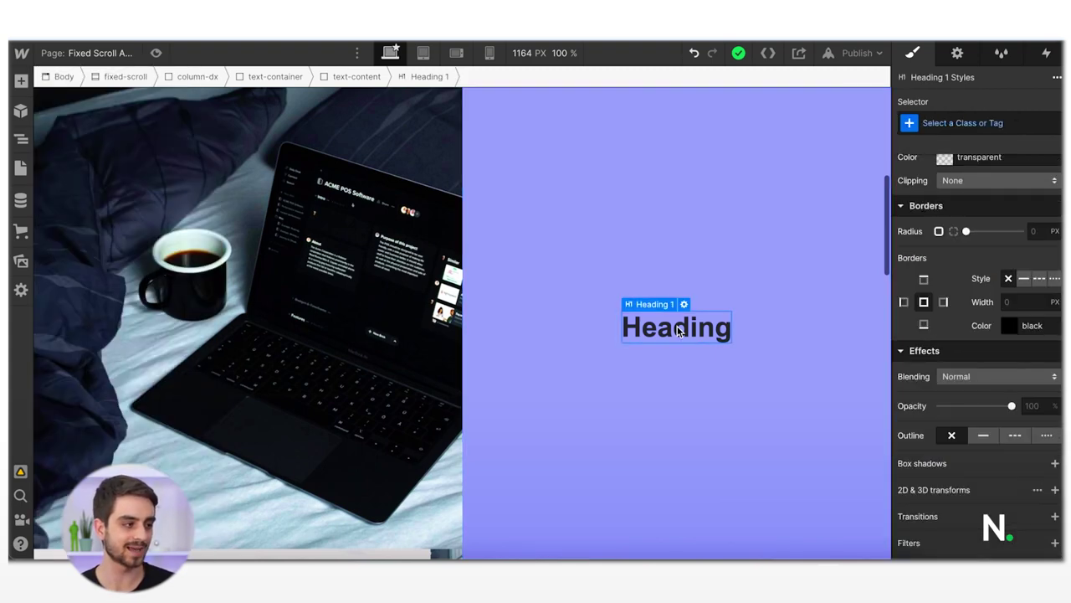
pyautogui.doubleClick(678, 329)
pyautogui.doubleClick(678, 327)
pyautogui.write('P')
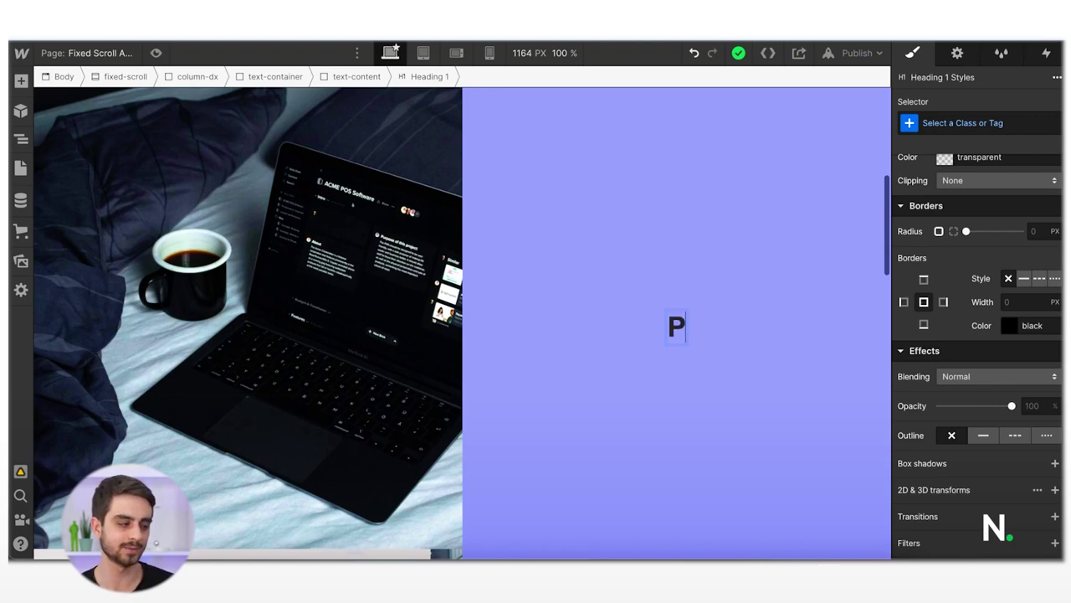
pyautogui.write('rova 3')
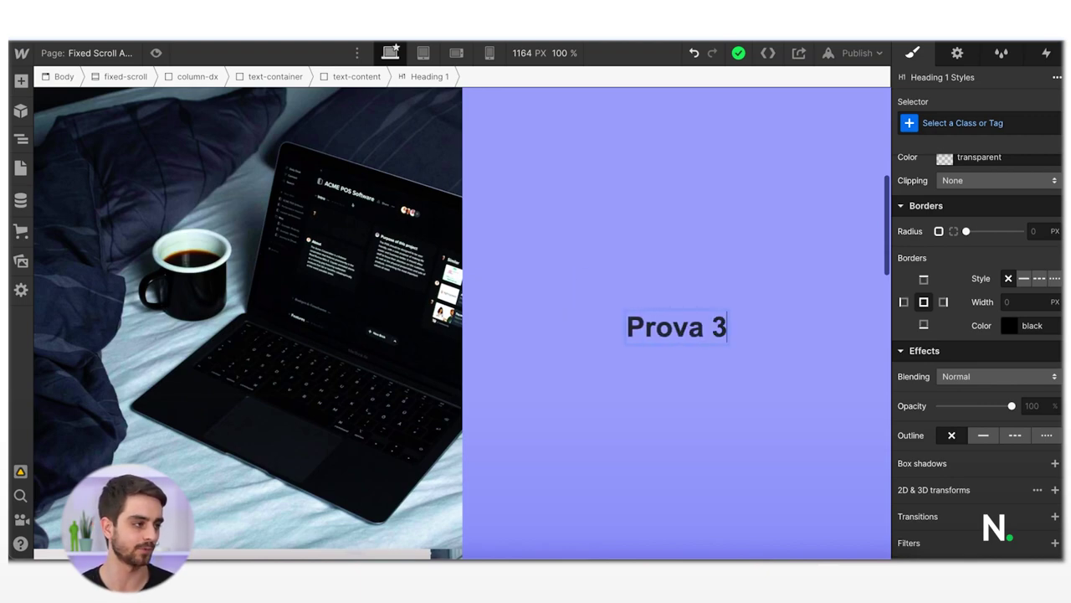
# - Hide the third text-content block by setting its display to none
pyautogui.click(20, 139)
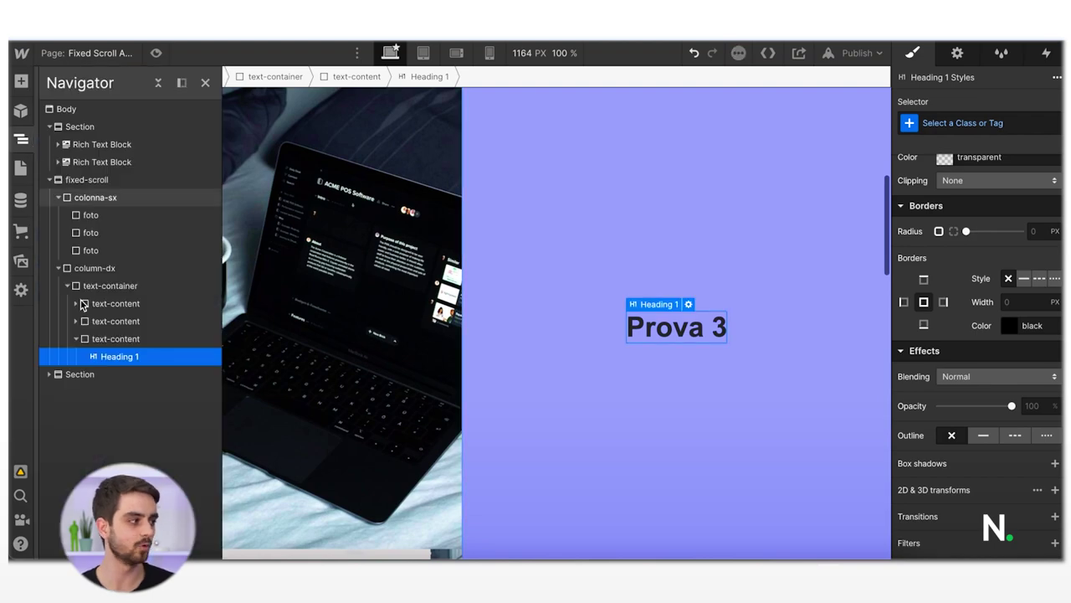
pyautogui.click(75, 339)
pyautogui.click(99, 342)
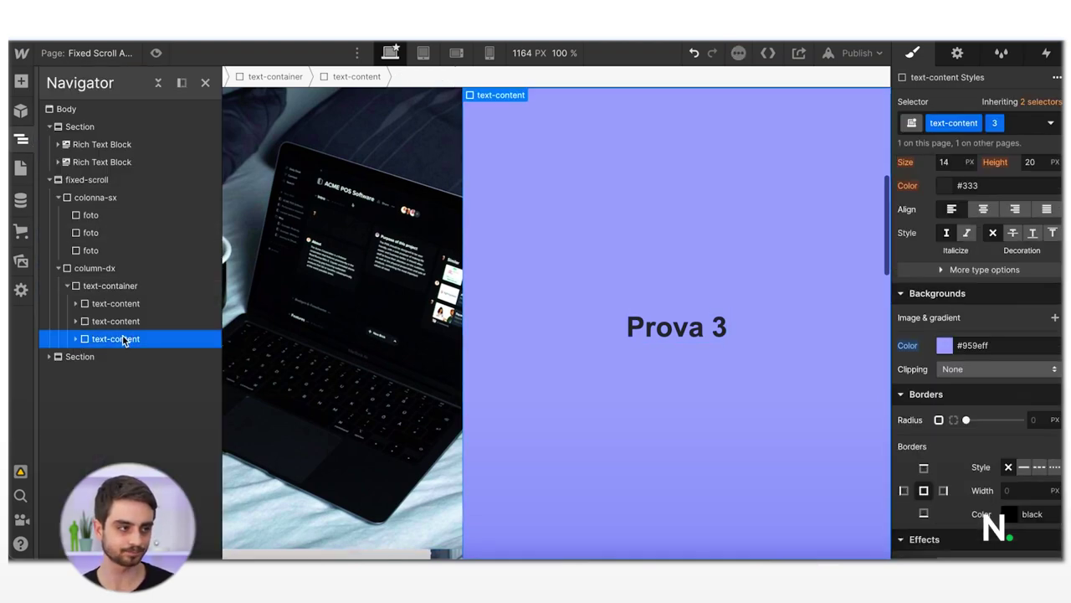
pyautogui.scroll(5, 983, 334)
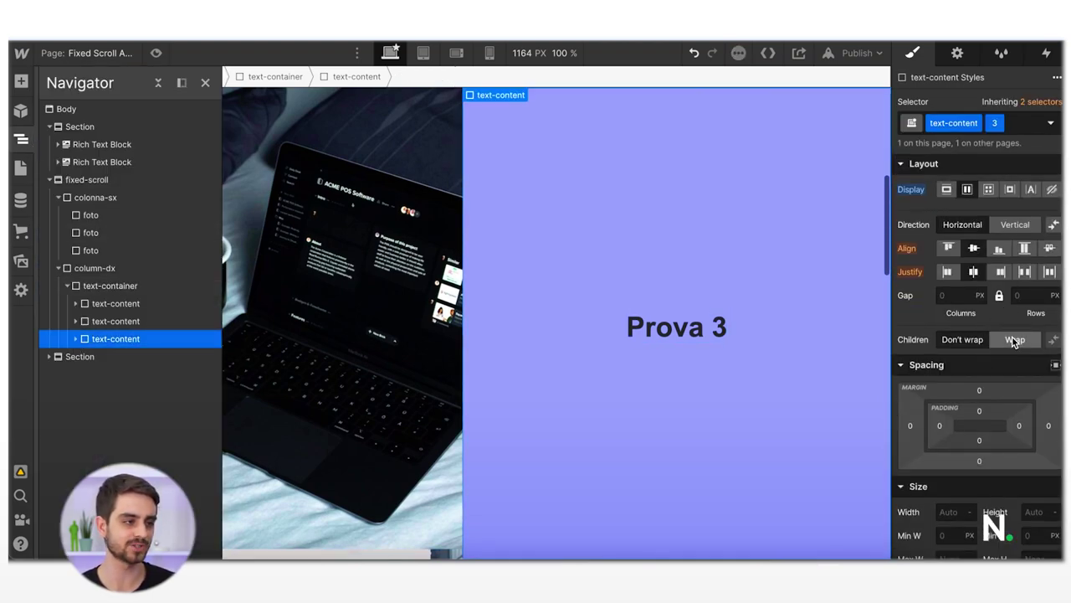
pyautogui.click(1054, 193)
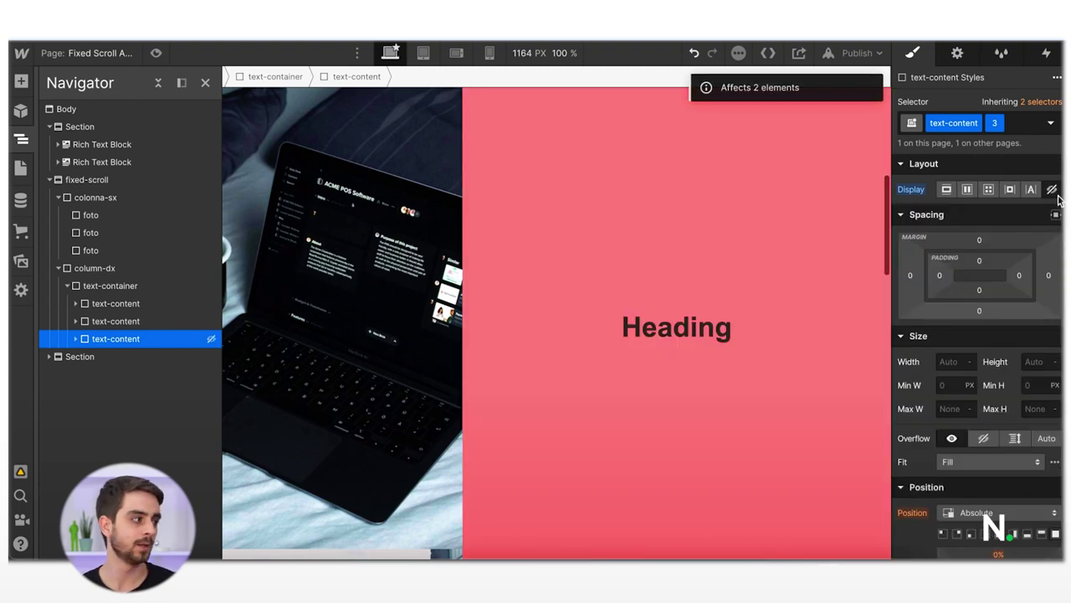
# - Change the heading text in the second text-content block to "Prova 2"
pyautogui.click(100, 320)
pyautogui.click(673, 328)
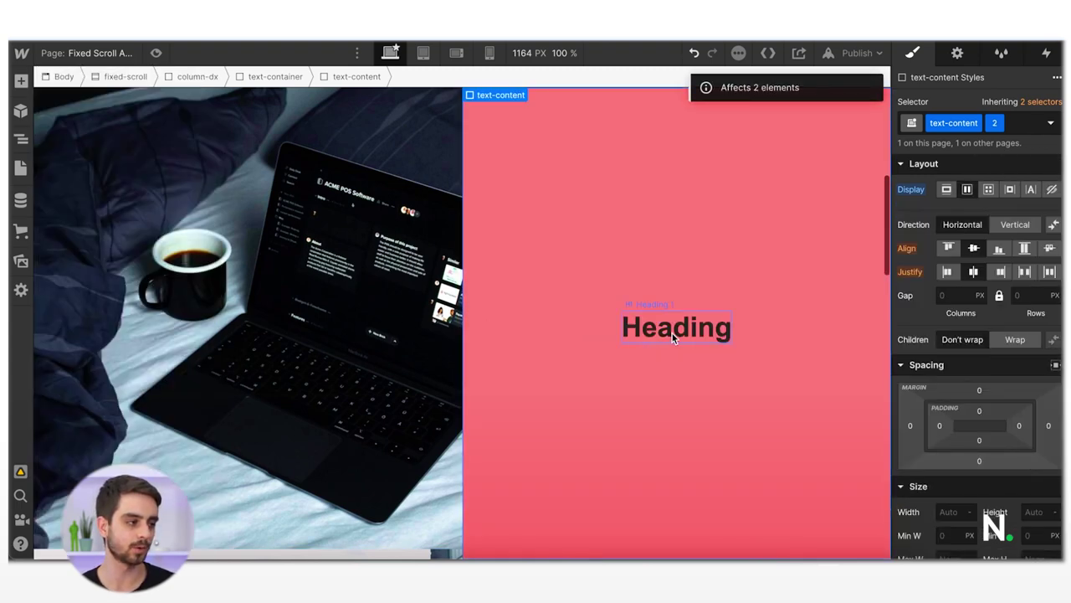
pyautogui.doubleClick(673, 327)
pyautogui.write('Prova 2')
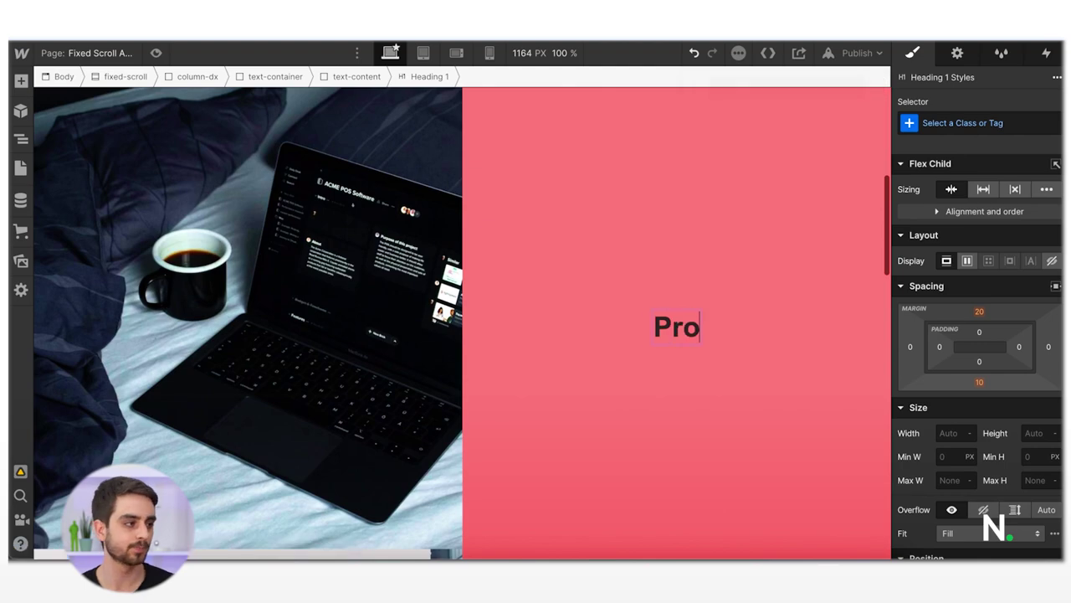
# - Hide the second text-content block by setting its display to none
pyautogui.click(21, 144)
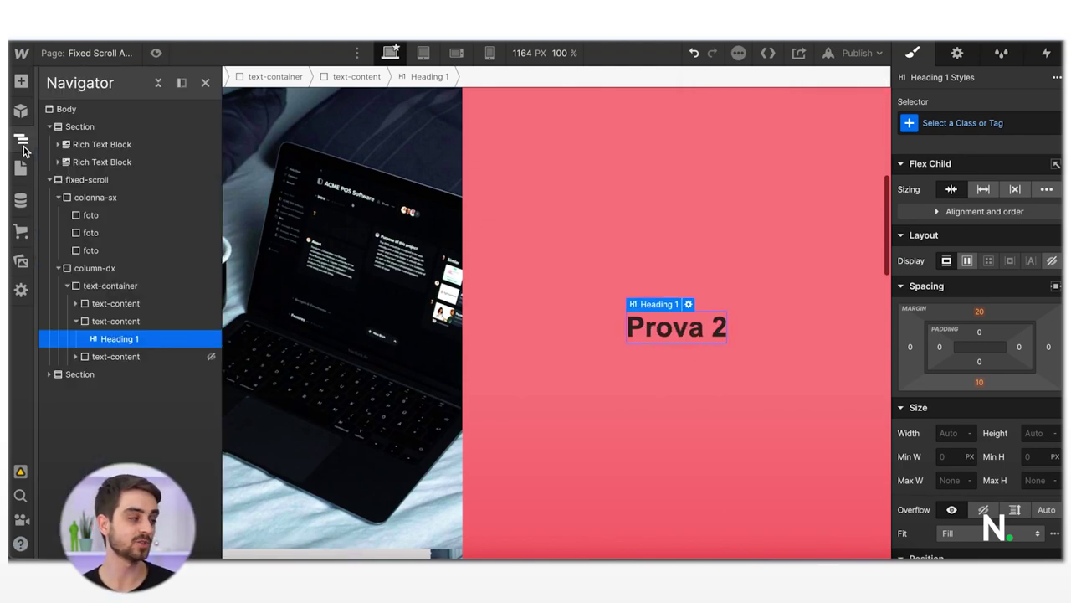
pyautogui.click(75, 321)
pyautogui.click(119, 323)
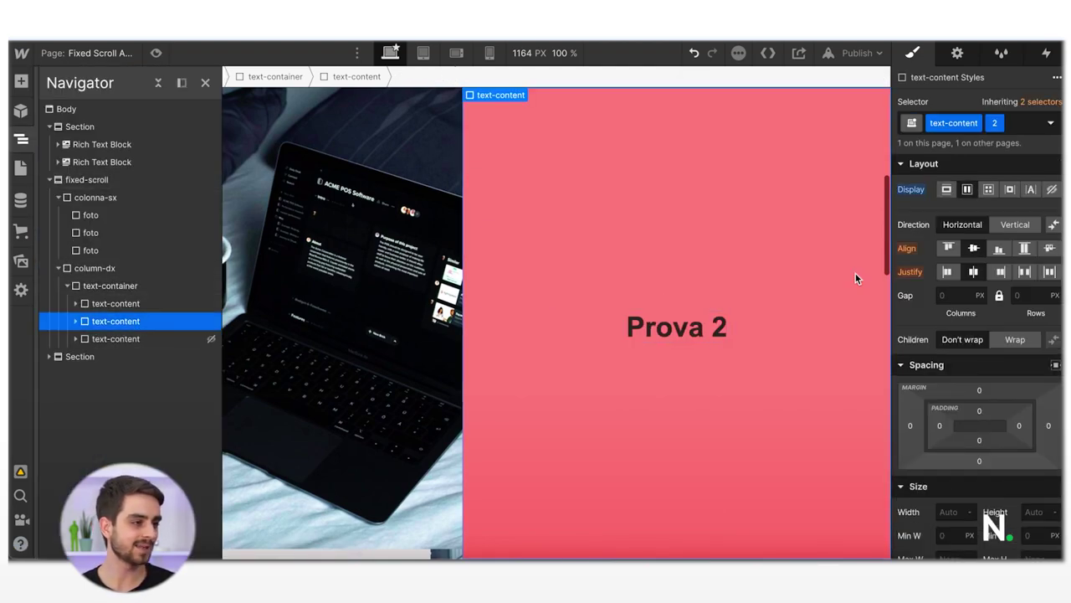
pyautogui.click(1052, 189)
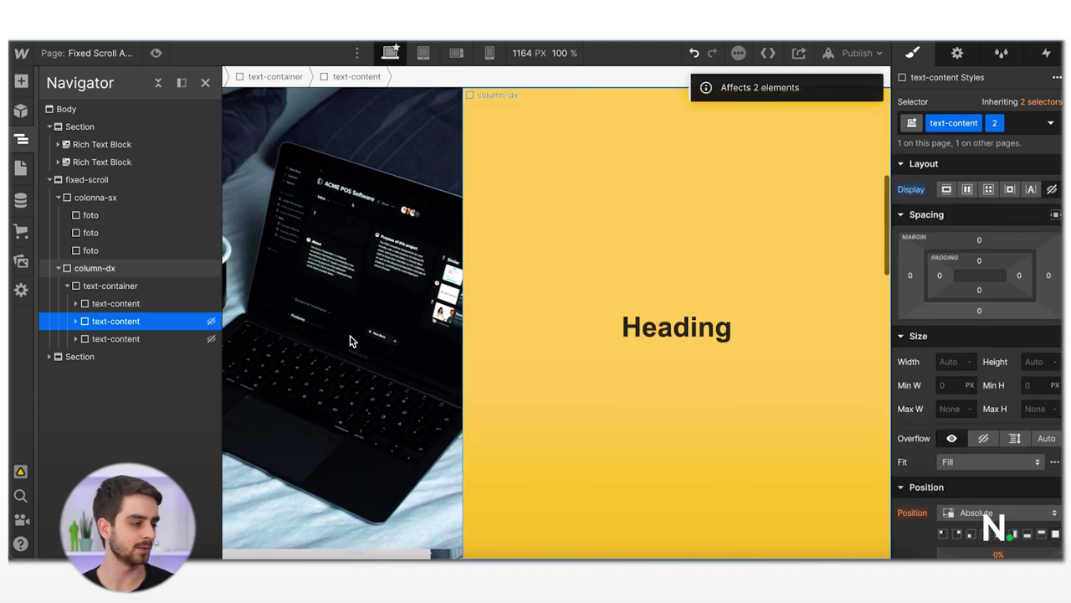
# - Change the heading text in the first text-content block to "Prova 1"
pyautogui.click(673, 333)
pyautogui.doubleClick(673, 333)
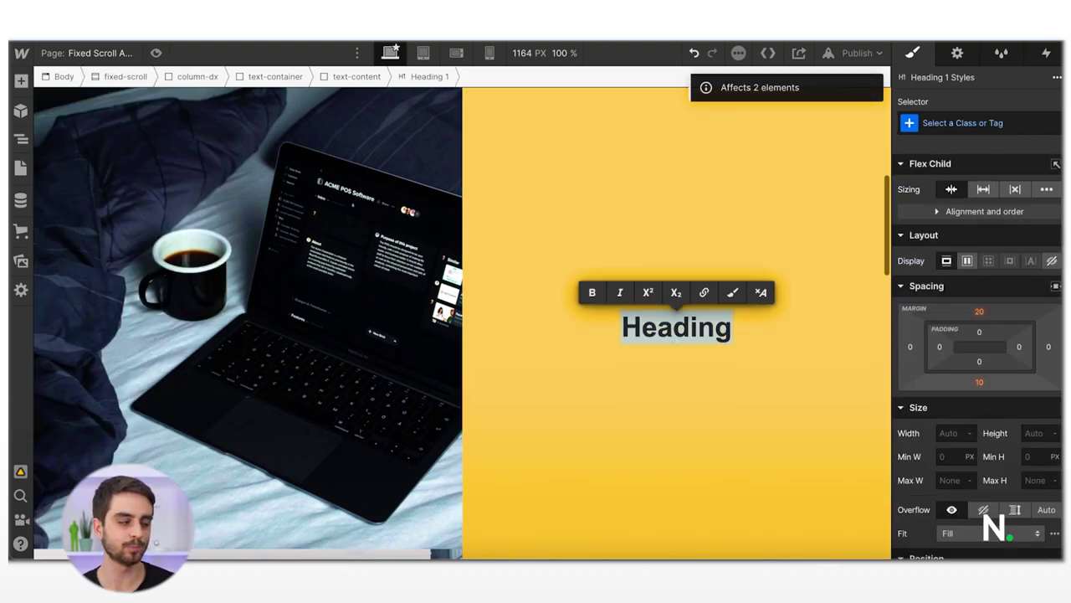
pyautogui.write('Prova 1')
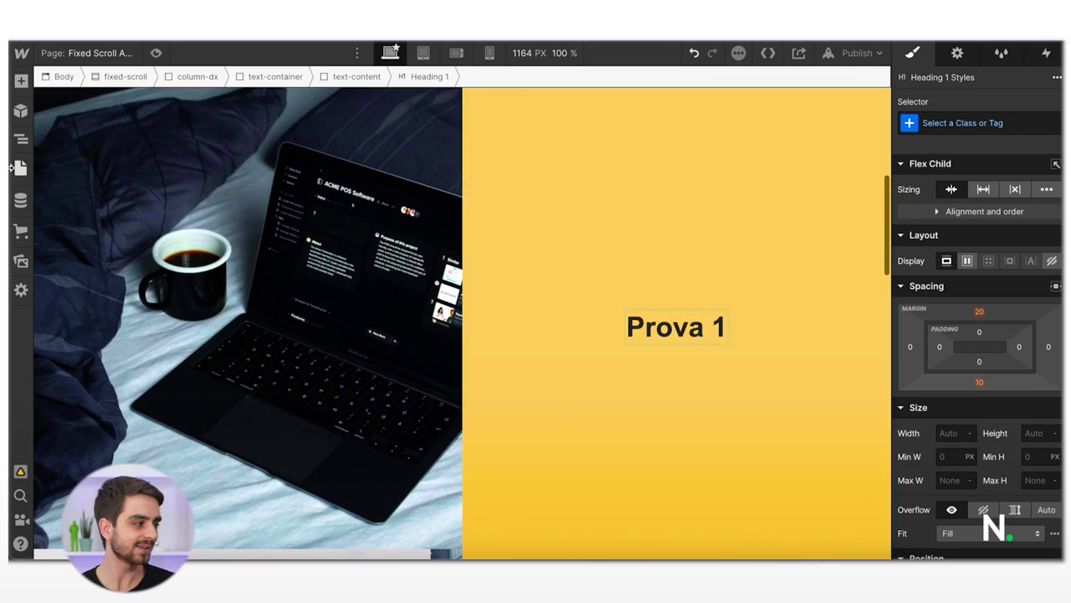
# - Hide the first text-content block by setting its display to none
pyautogui.click(21, 139)
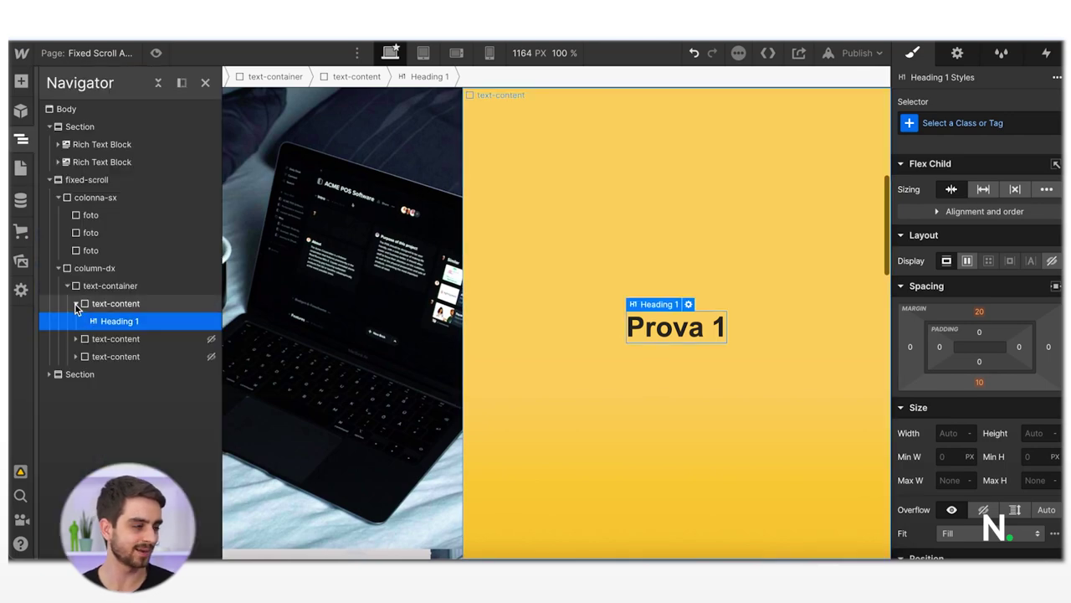
pyautogui.click(75, 305)
pyautogui.click(105, 303)
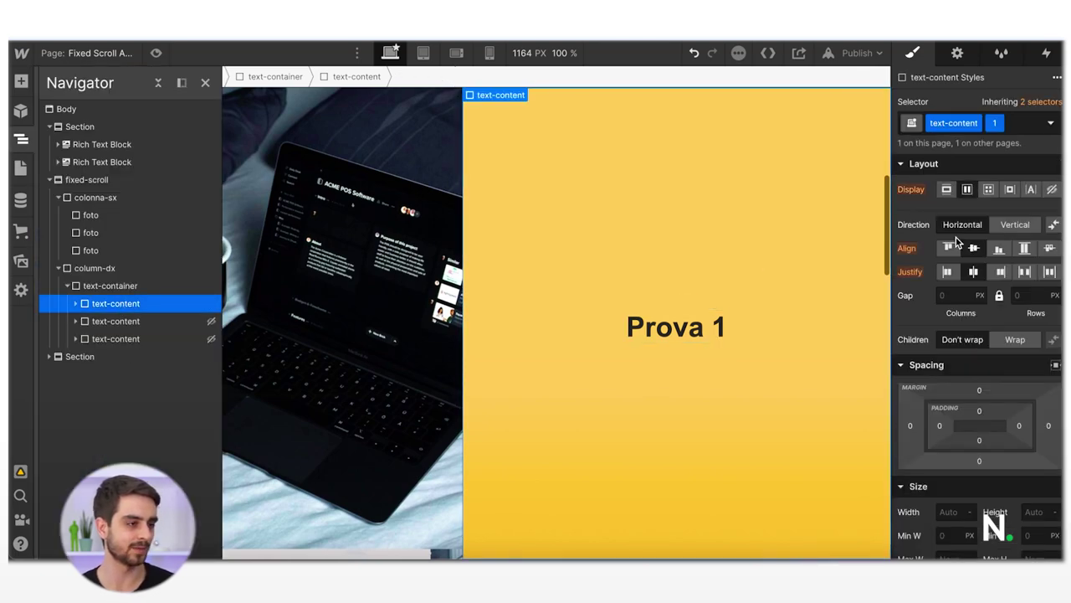
pyautogui.click(1052, 191)
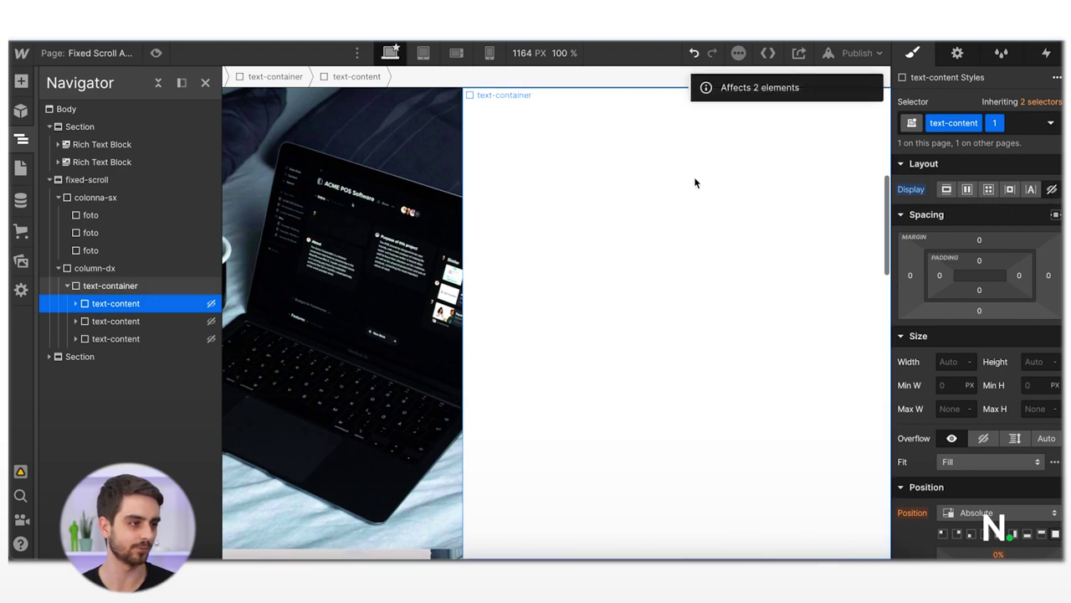
# - Show all three text-content blocks again by setting the display of each one to flex
pyautogui.click(967, 189)
pyautogui.click(109, 321)
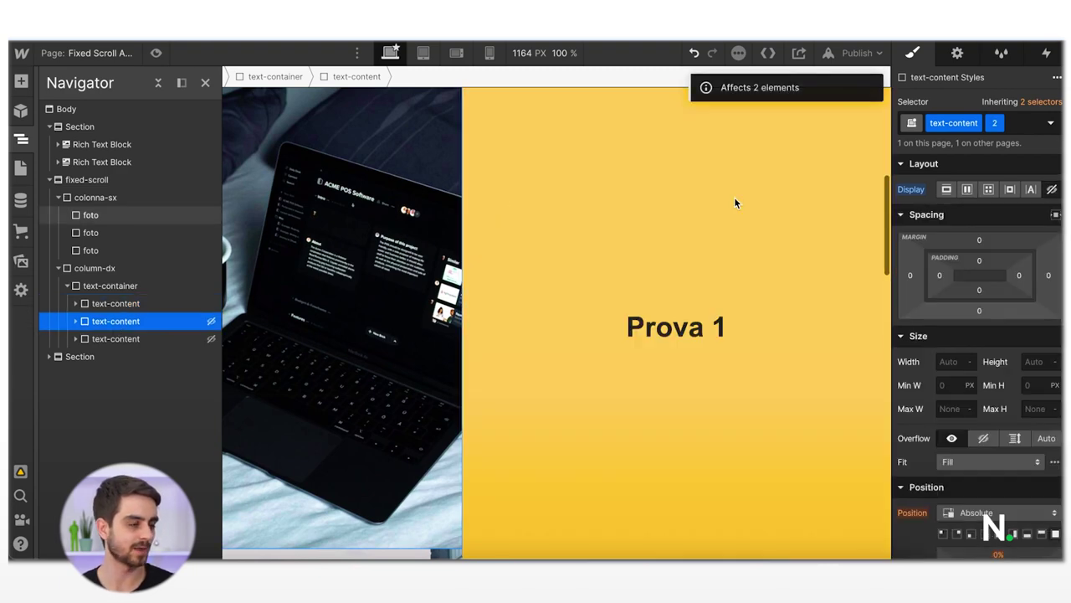
pyautogui.click(966, 189)
pyautogui.click(125, 339)
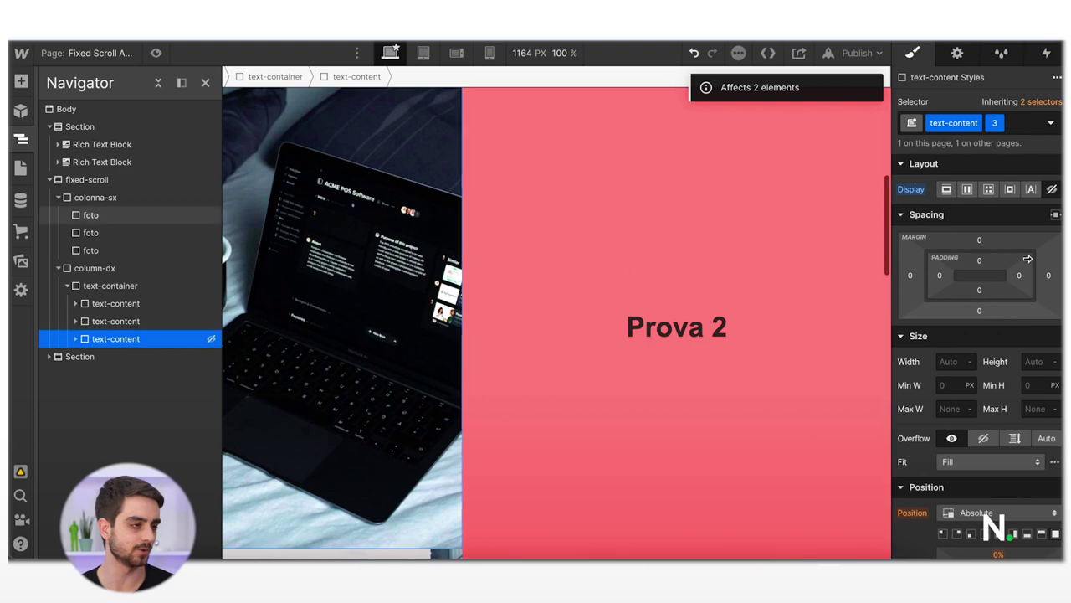
pyautogui.click(968, 191)
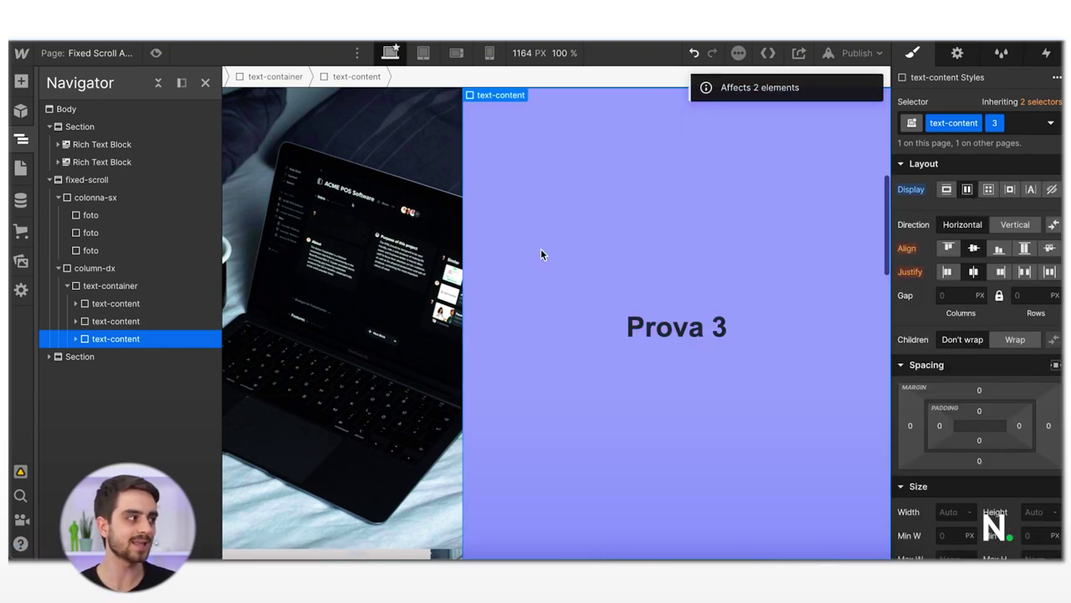
# - Preview the page and scroll through the fixed-scroll section to check how the photos move beside the sticky text column
pyautogui.click(205, 82)
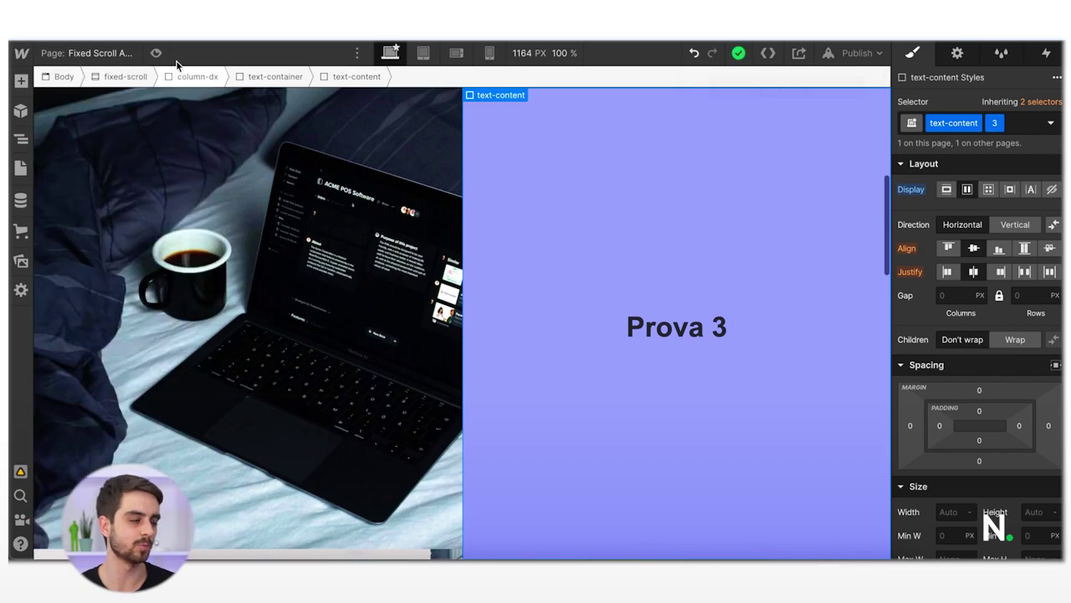
pyautogui.click(156, 53)
pyautogui.scroll(-10, 249, 262)
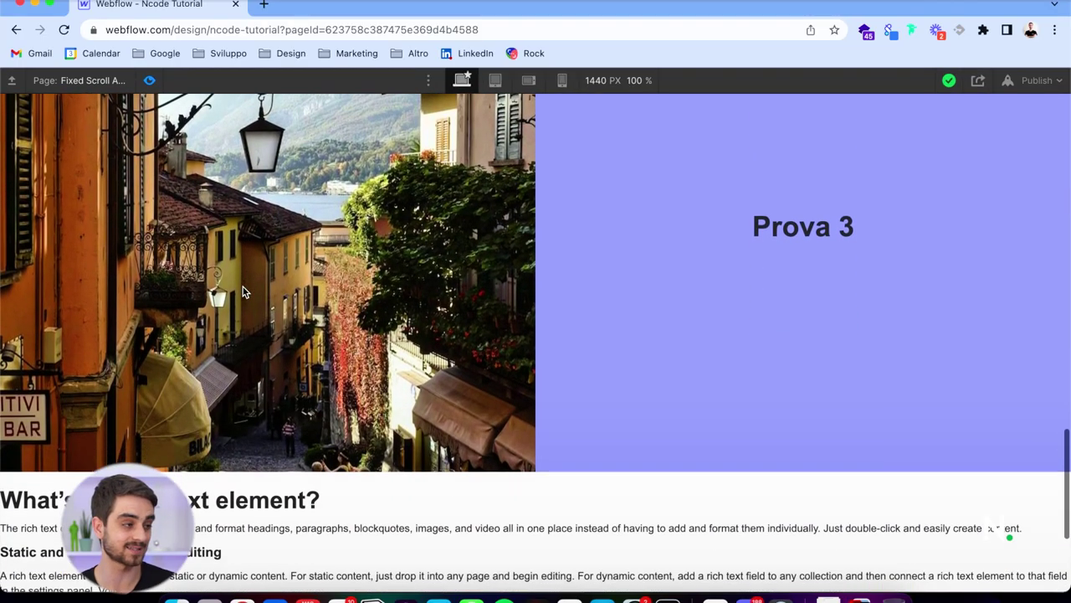
pyautogui.scroll(-10, 243, 291)
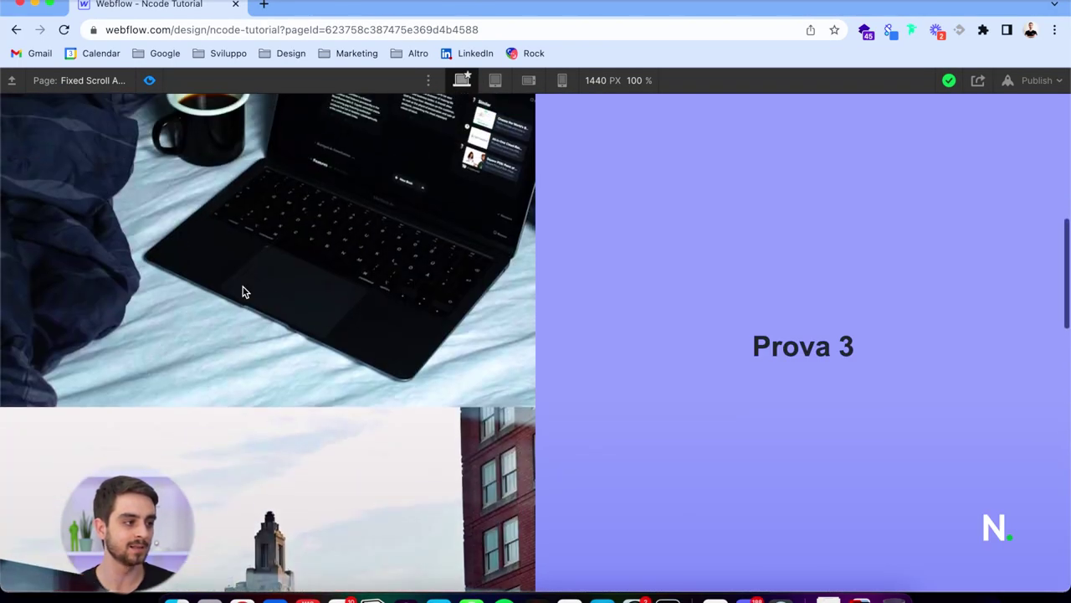
pyautogui.scroll(-3, 242, 291)
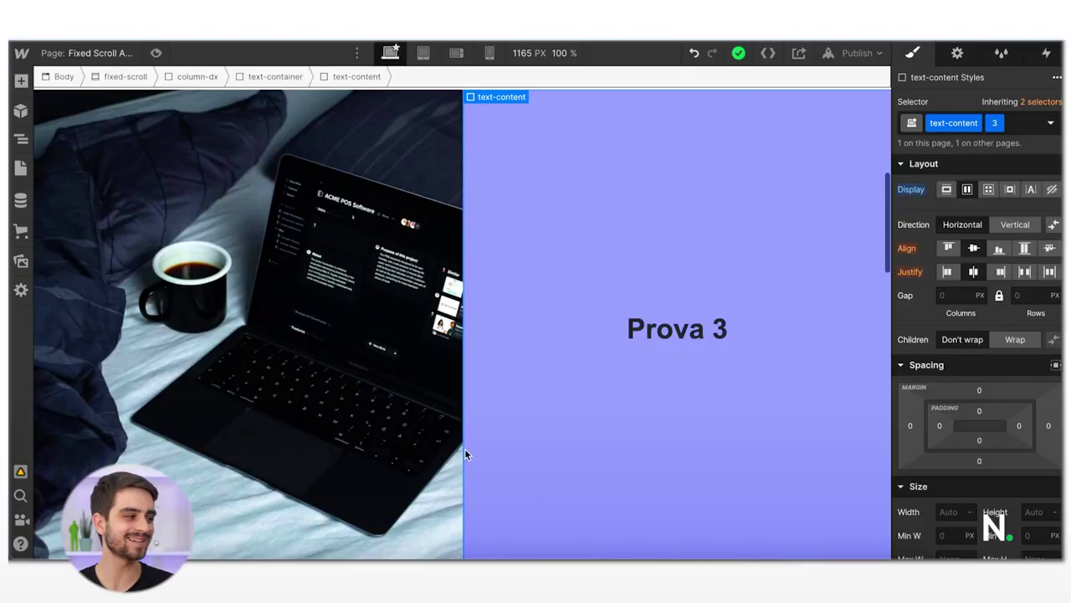
# - Give the first foto block a Scroll into view trigger that starts a new timed animation named "foto 1" when scrolled into view
pyautogui.click(285, 386)
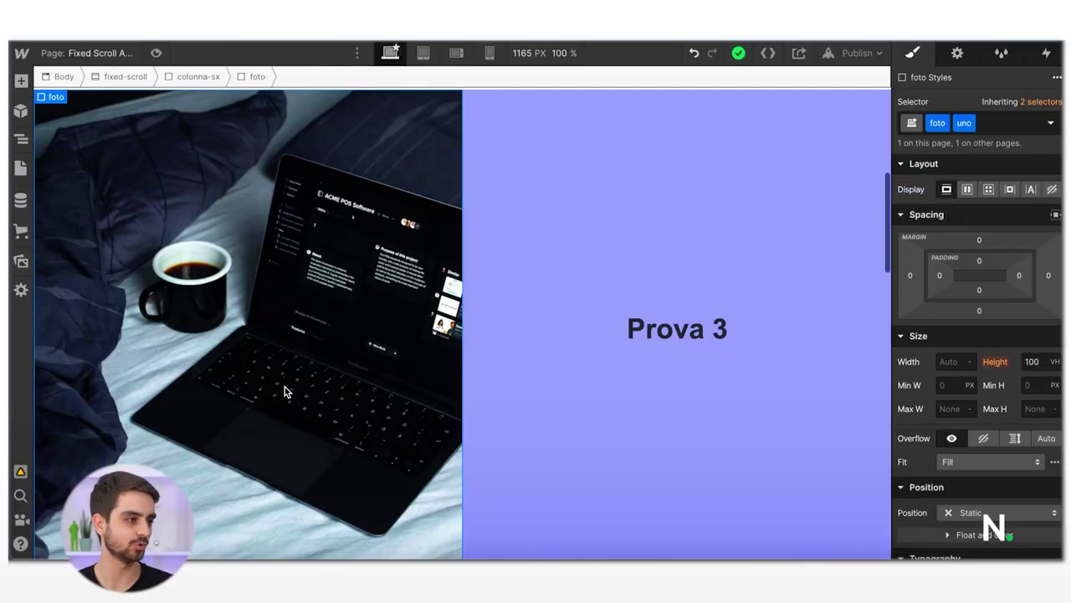
pyautogui.click(1046, 55)
pyautogui.click(1057, 102)
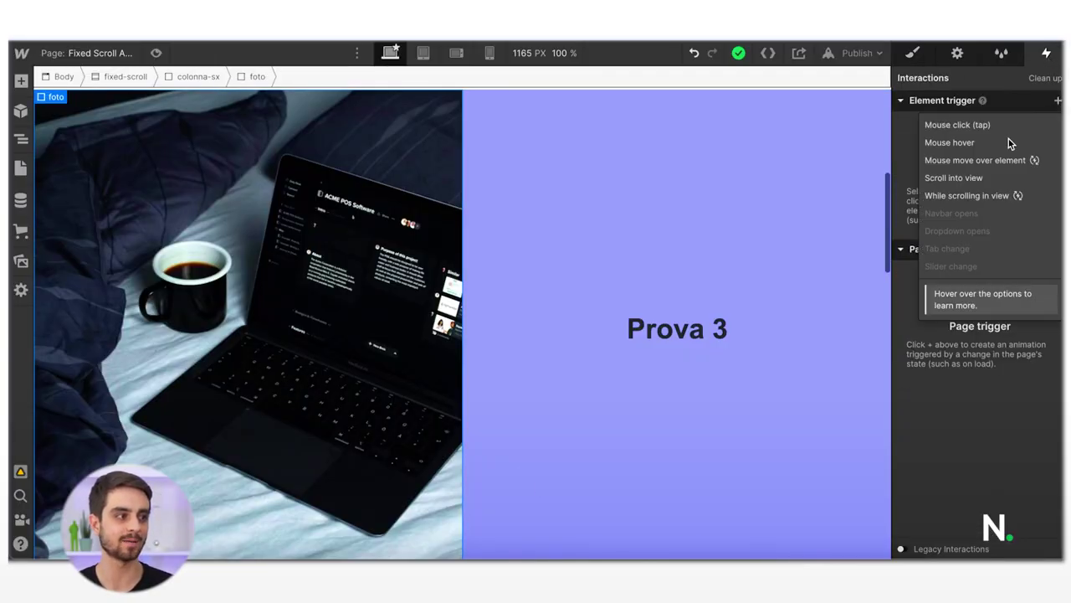
pyautogui.click(976, 177)
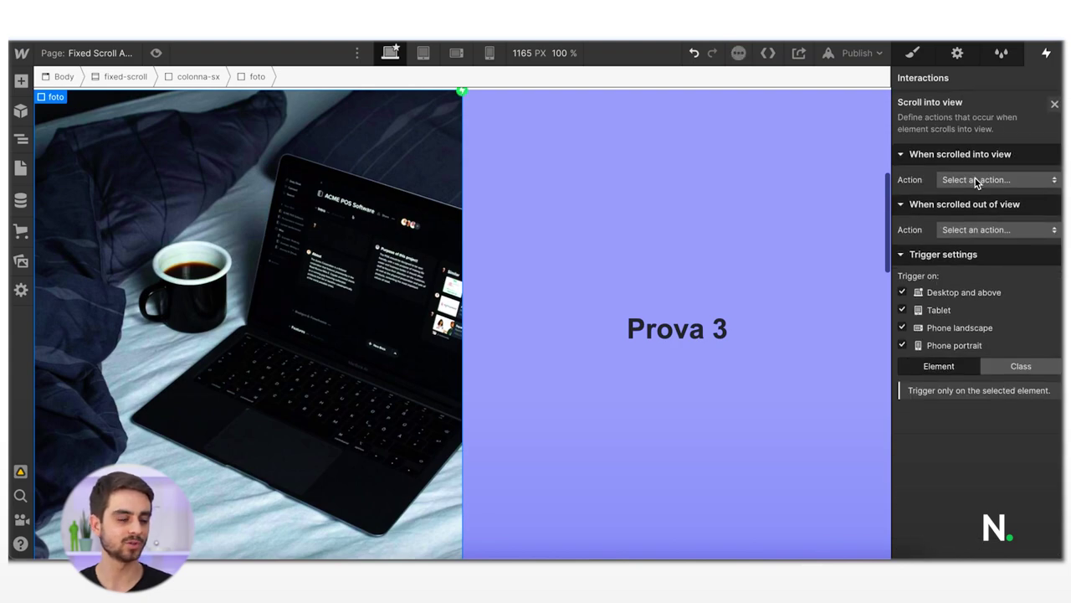
pyautogui.click(977, 180)
pyautogui.click(976, 176)
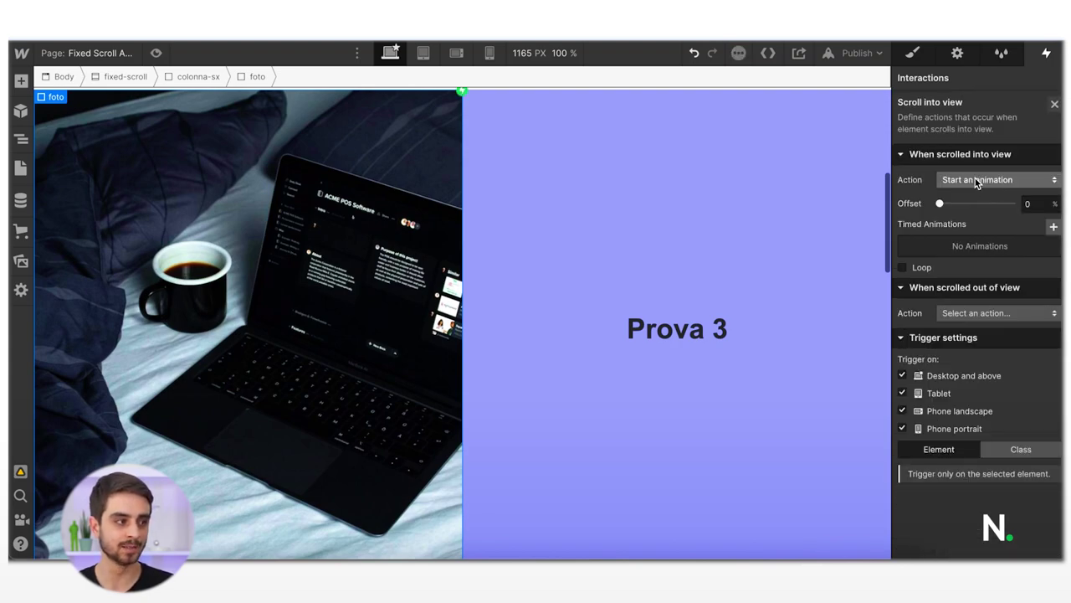
pyautogui.click(1053, 226)
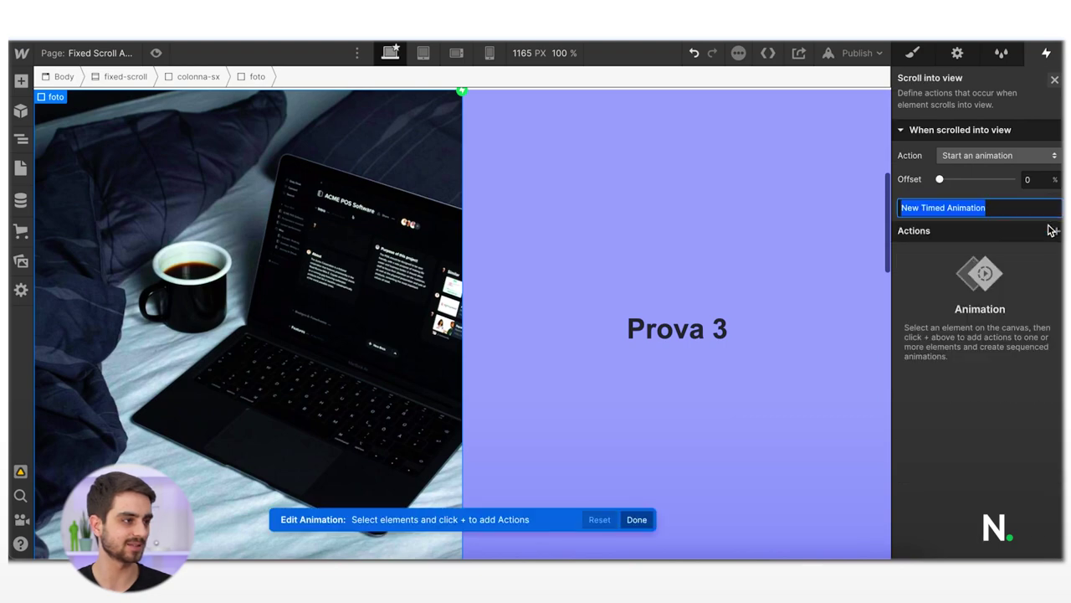
pyautogui.write('foto 1')
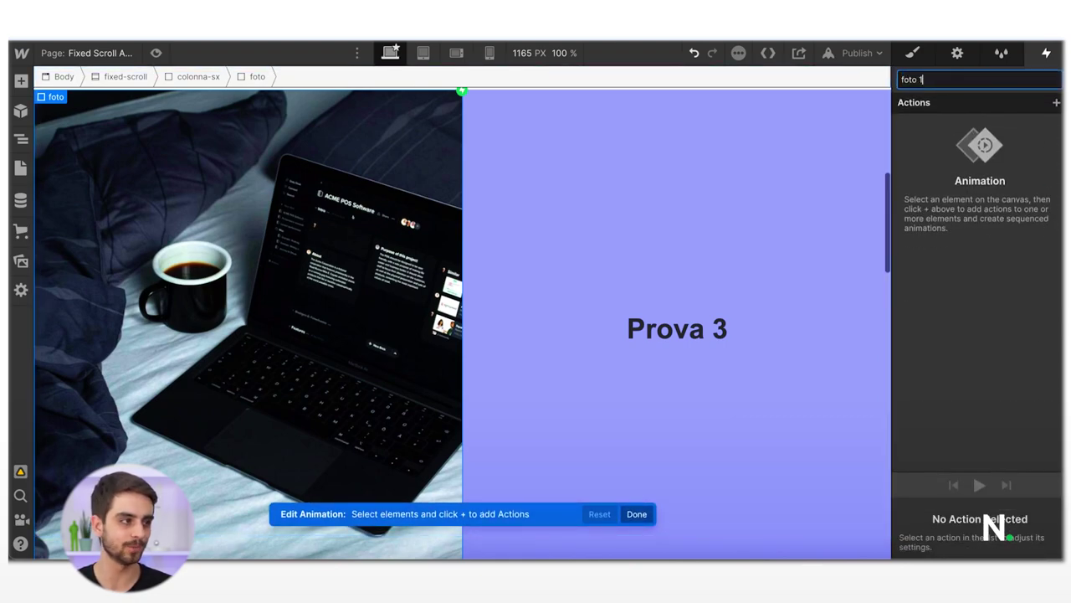
pyautogui.press('Return')
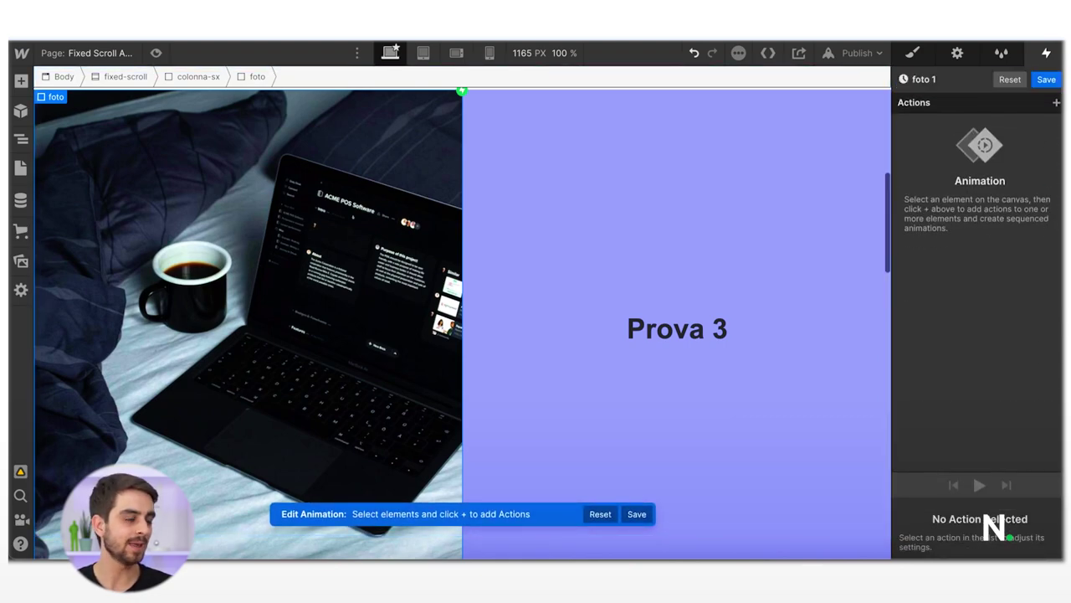
# - Add an Opacity action of 0% for the third text-content block to the foto 1 animation and set it as initial state
pyautogui.click(22, 144)
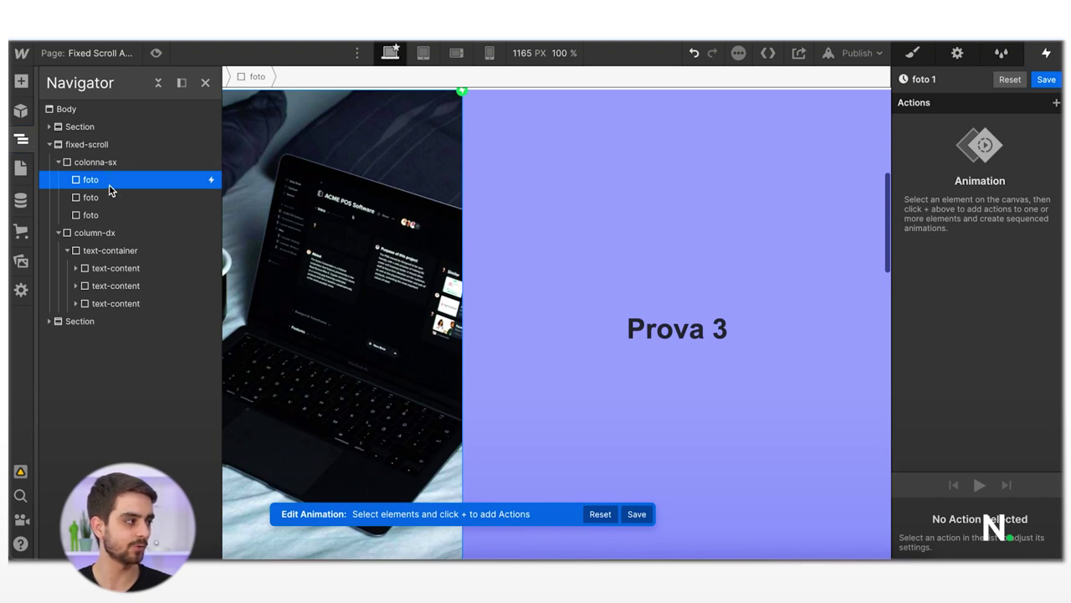
pyautogui.click(130, 303)
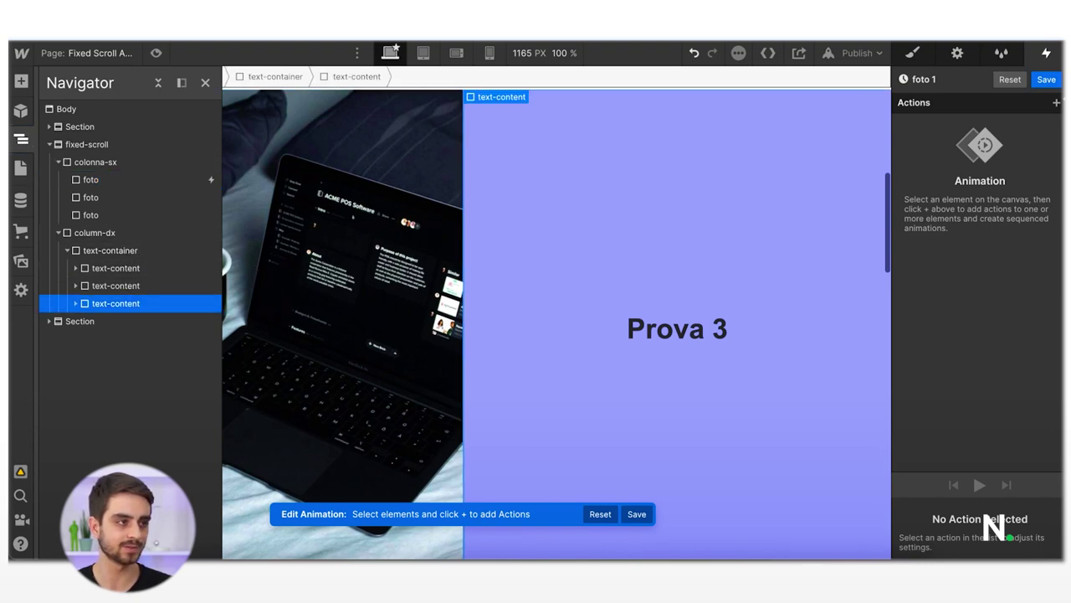
pyautogui.click(1058, 102)
pyautogui.click(954, 233)
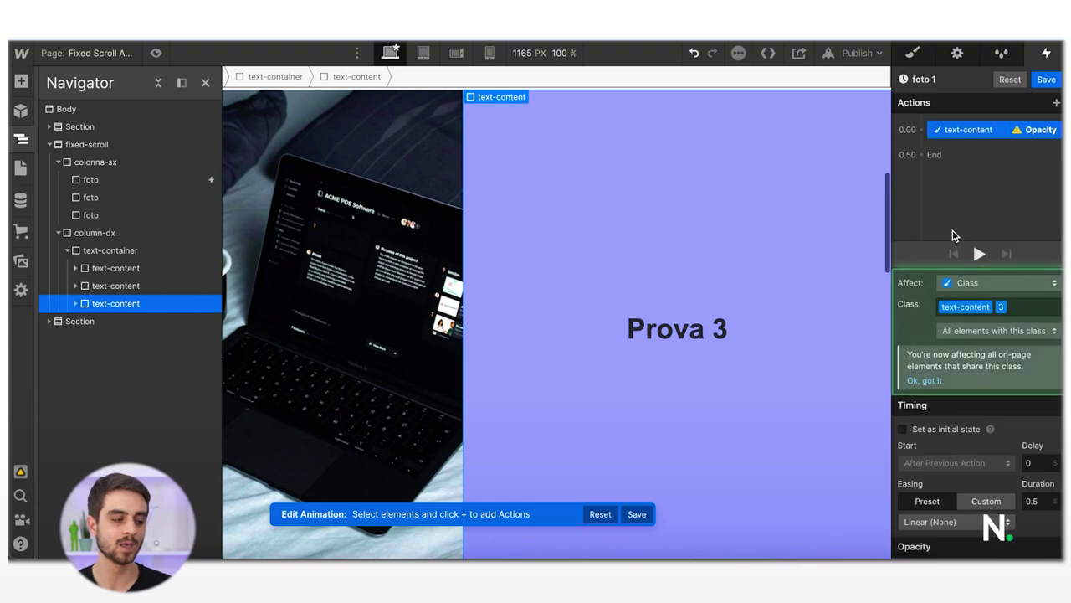
pyautogui.scroll(-1, 970, 452)
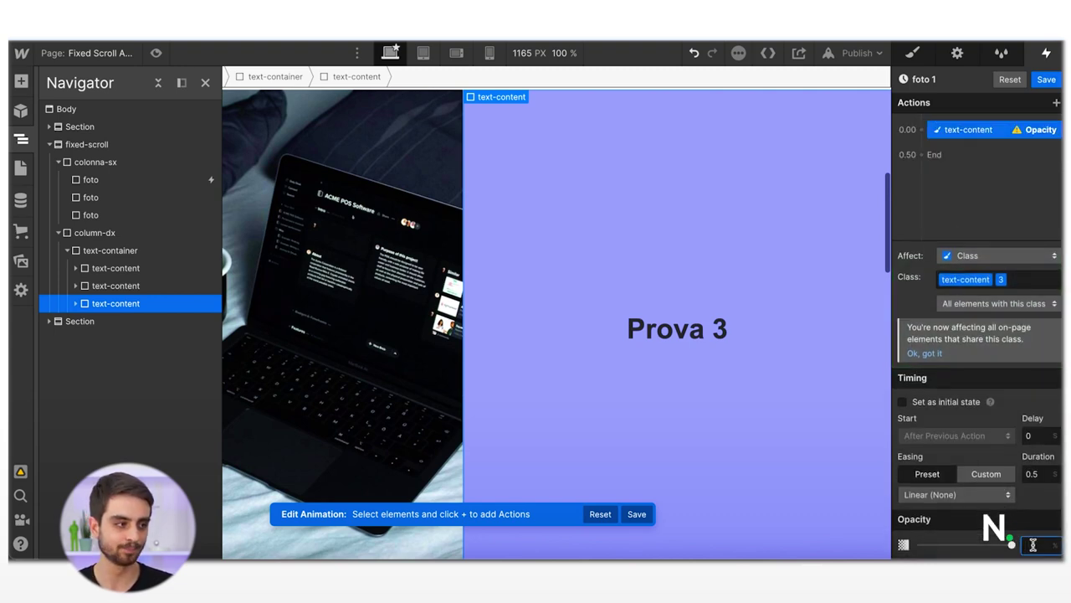
pyautogui.press('Return')
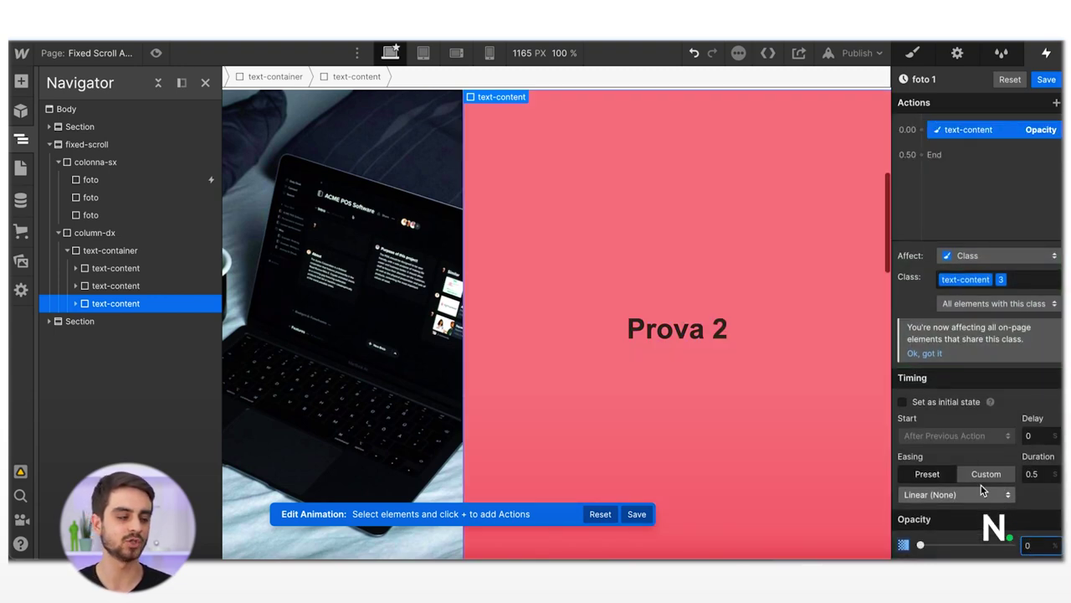
pyautogui.click(920, 404)
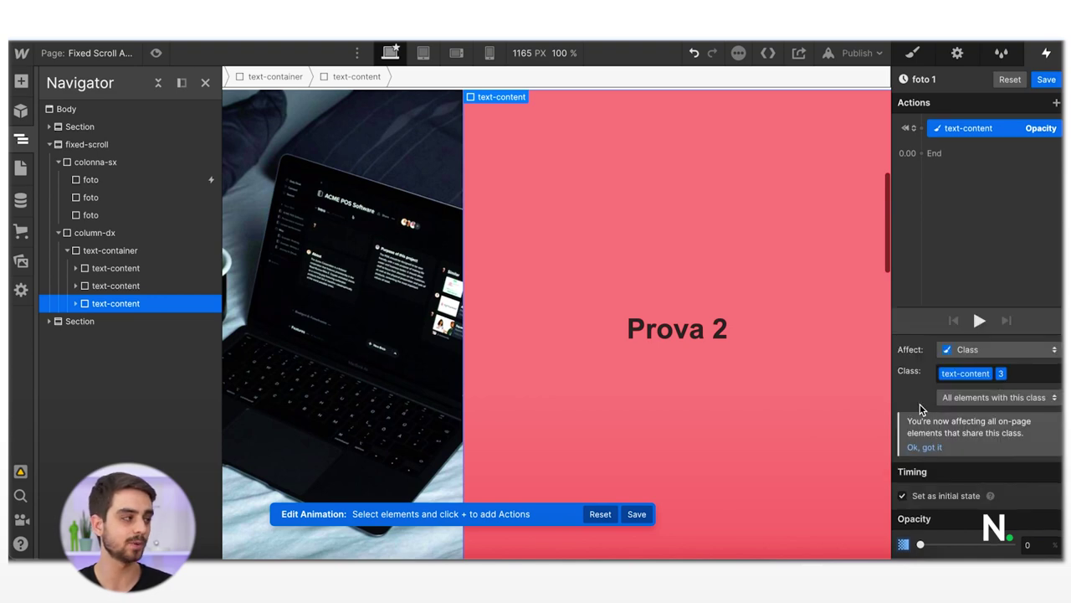
# - Add an Opacity action of 0% for the second text-content block and set it as initial state
pyautogui.click(92, 287)
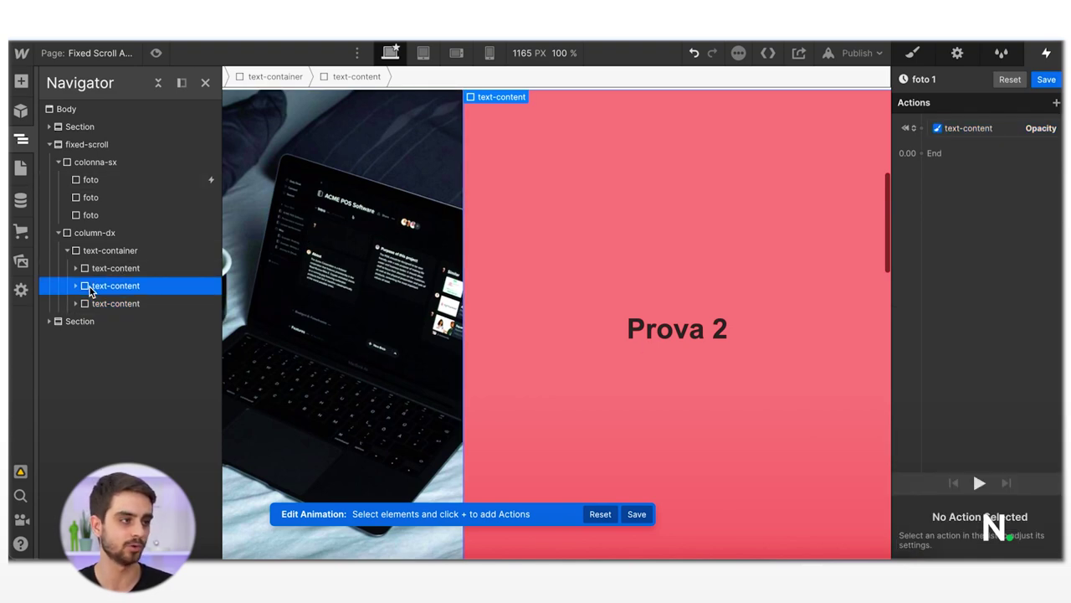
pyautogui.click(1057, 102)
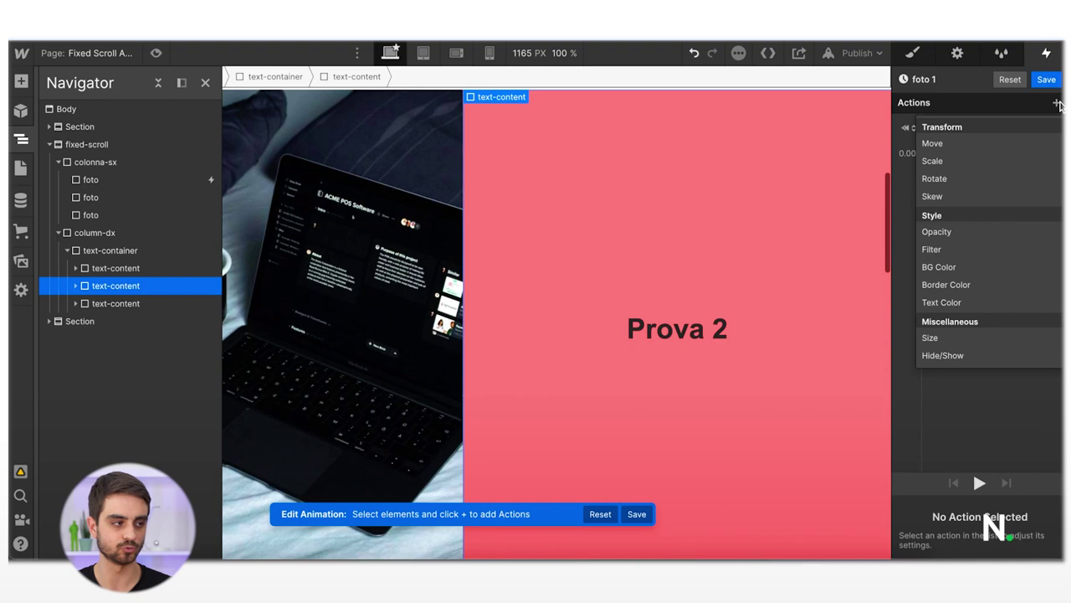
pyautogui.click(973, 232)
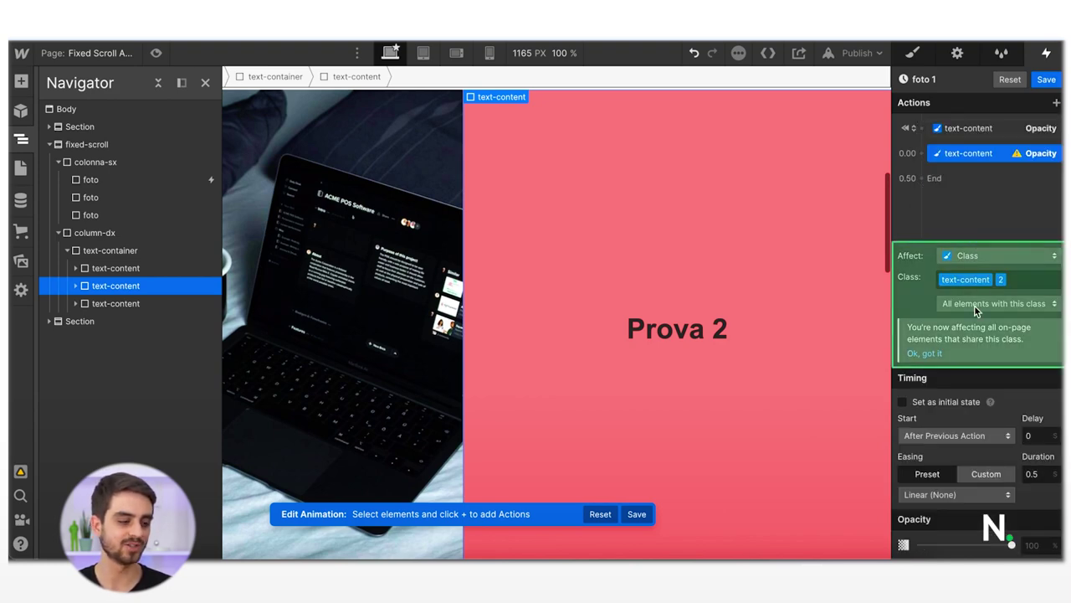
pyautogui.click(1036, 542)
pyautogui.write('0')
pyautogui.press('Return')
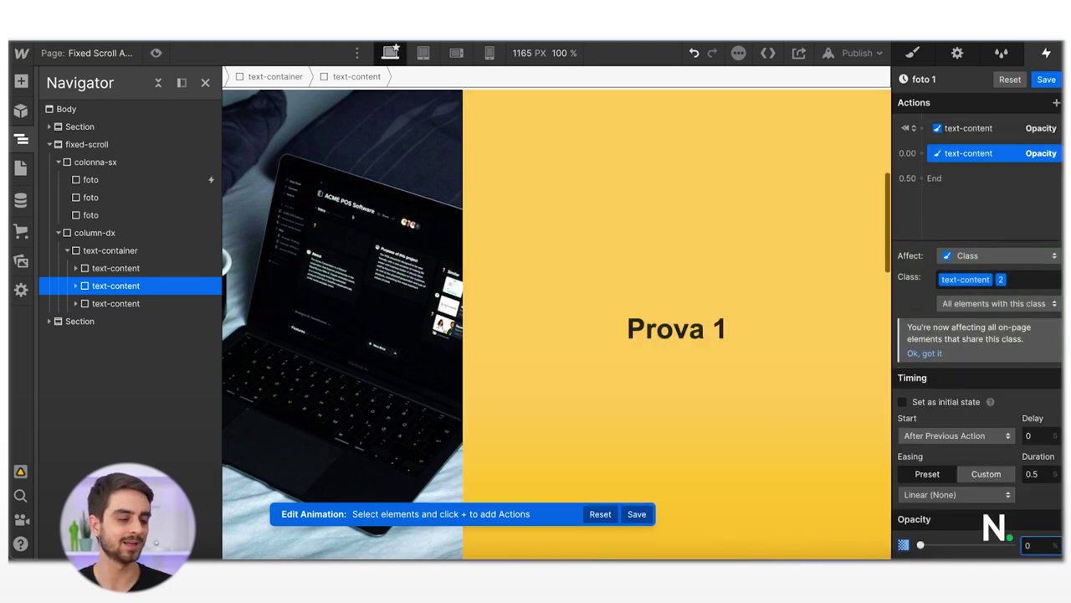
pyautogui.click(934, 404)
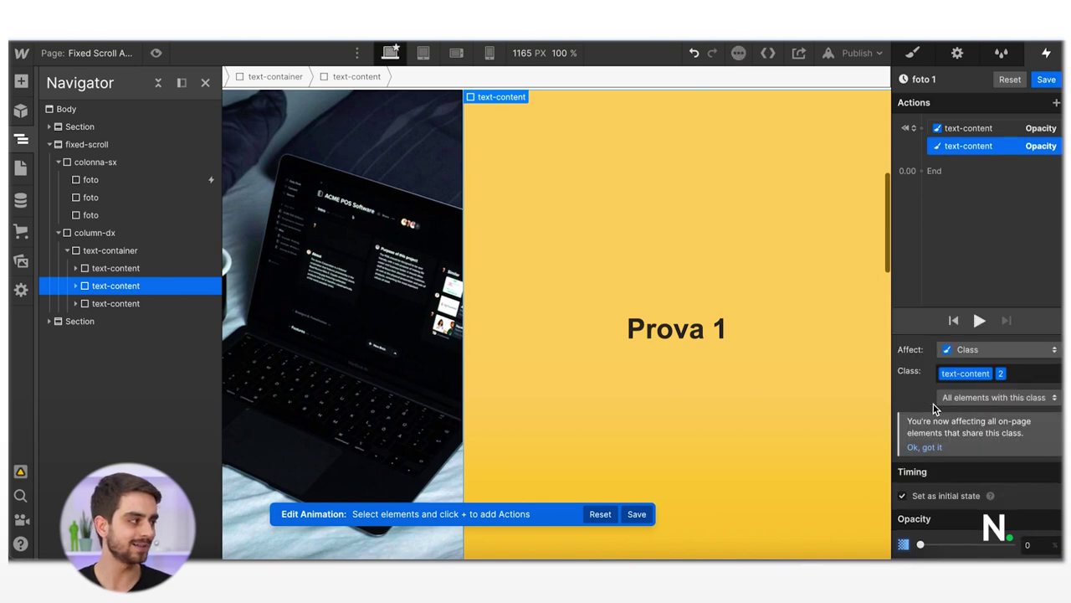
# - Add a 100% Opacity action with Ease easing for the first text-content block and save the foto 1 animation
pyautogui.click(128, 270)
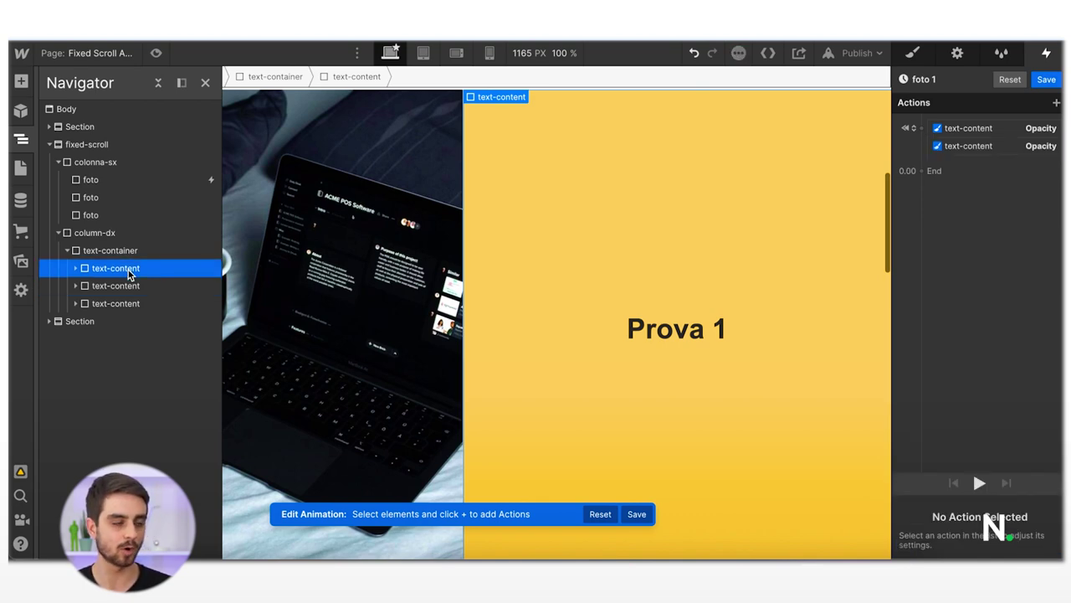
pyautogui.click(1056, 104)
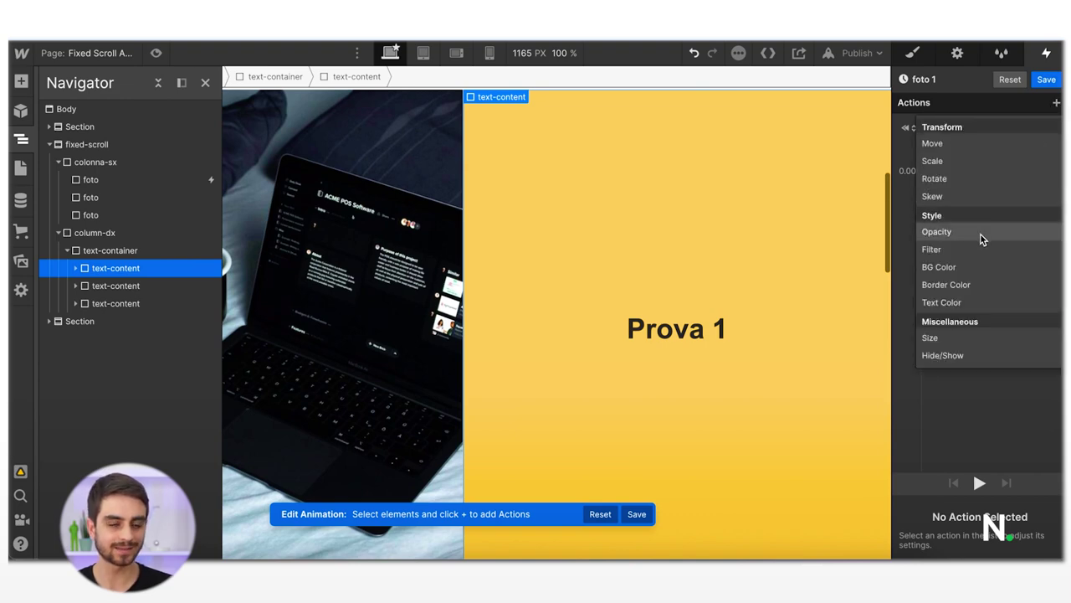
pyautogui.click(937, 232)
pyautogui.click(1038, 545)
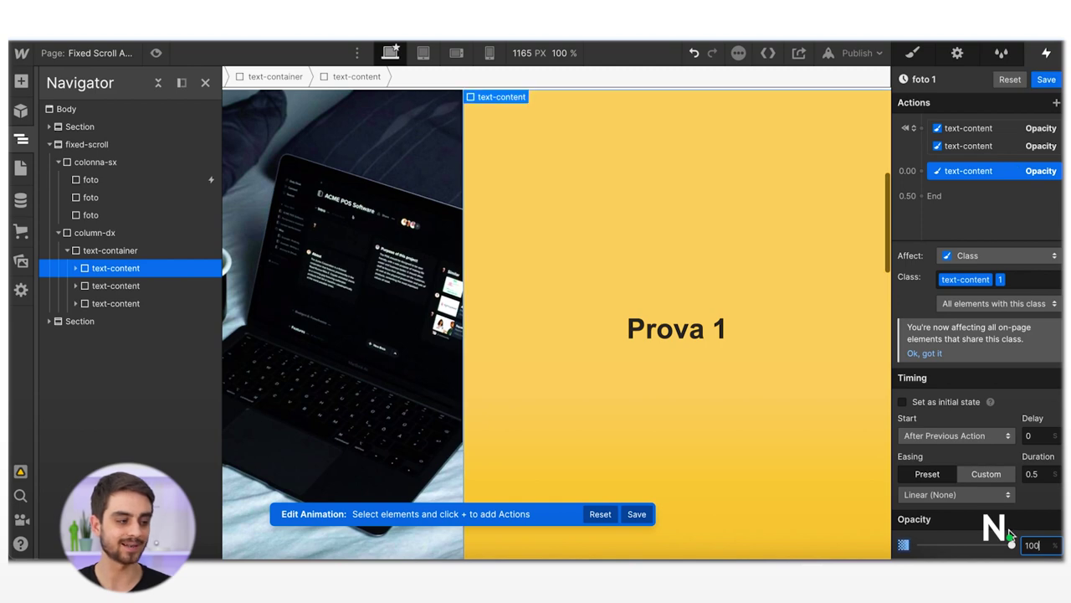
pyautogui.click(961, 495)
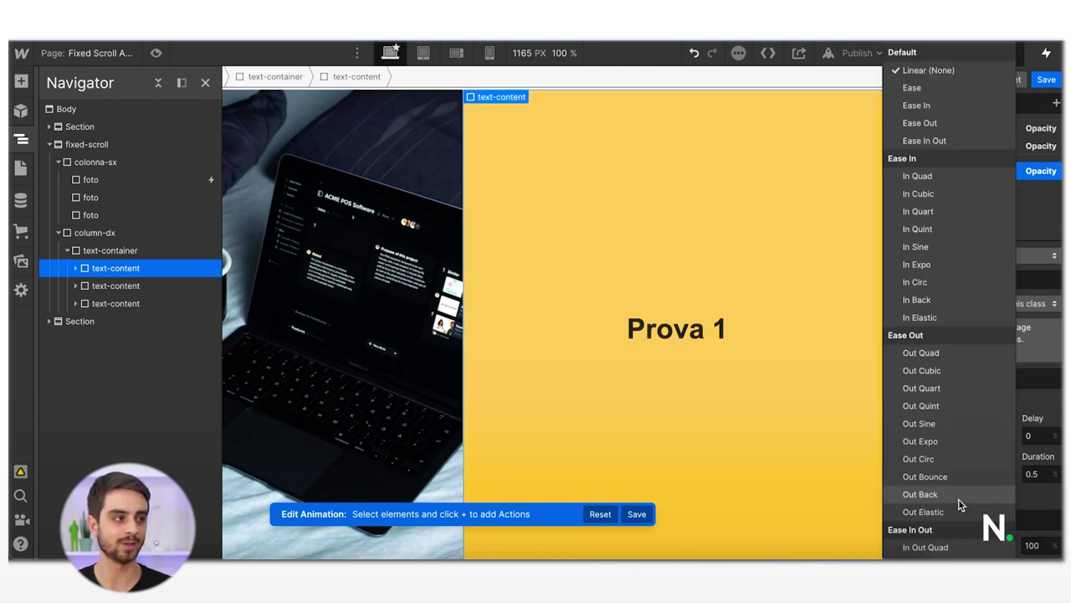
pyautogui.click(923, 88)
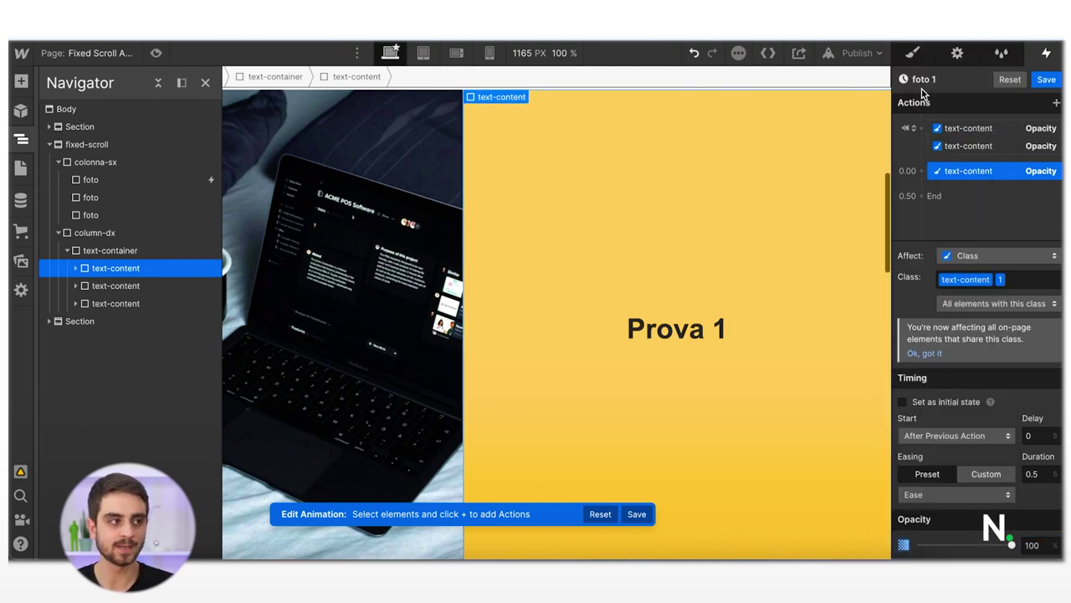
pyautogui.click(1045, 80)
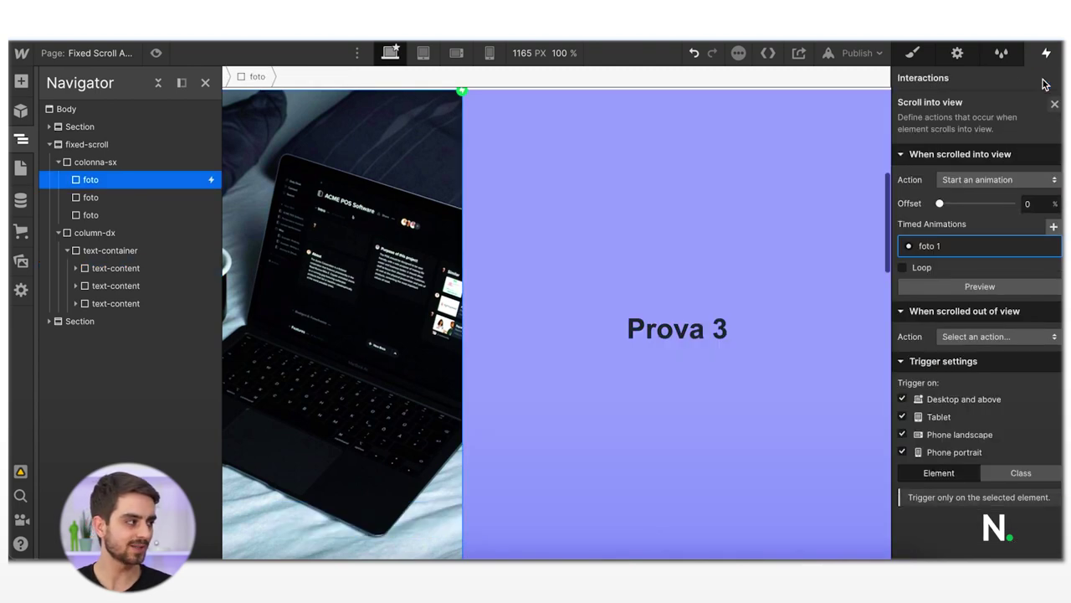
# - Give the second foto block a Scroll into view trigger that starts a new timed animation named "foto 2" when scrolled into view
pyautogui.click(107, 194)
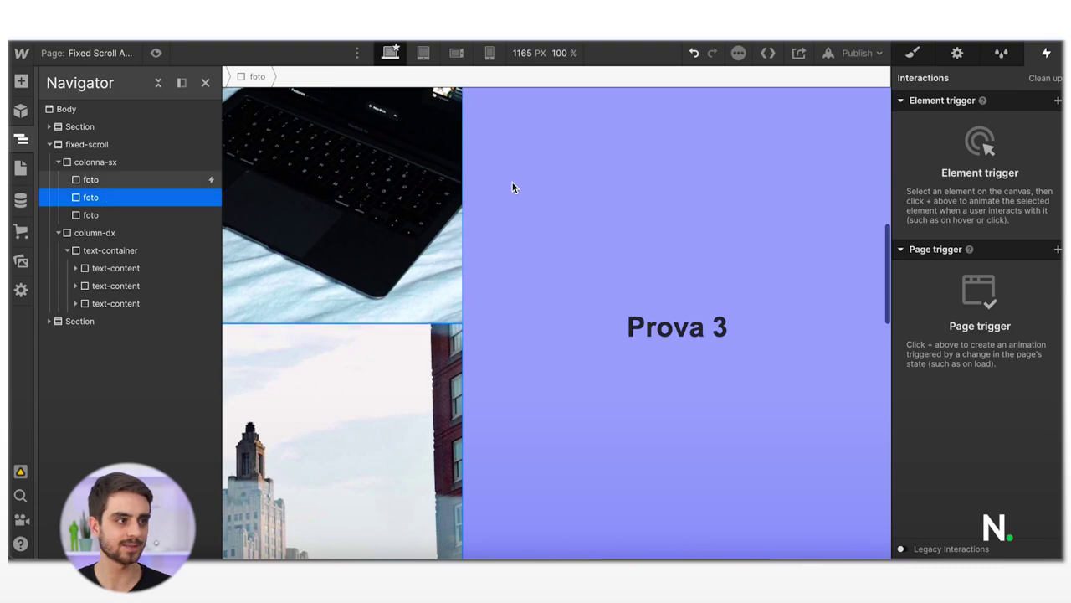
pyautogui.click(1057, 100)
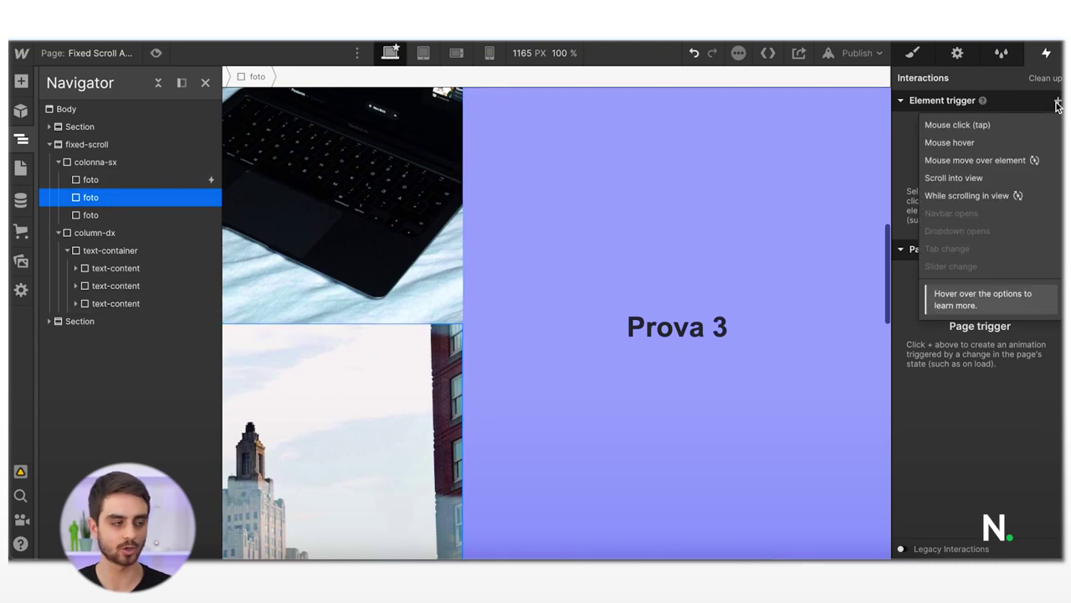
pyautogui.click(979, 178)
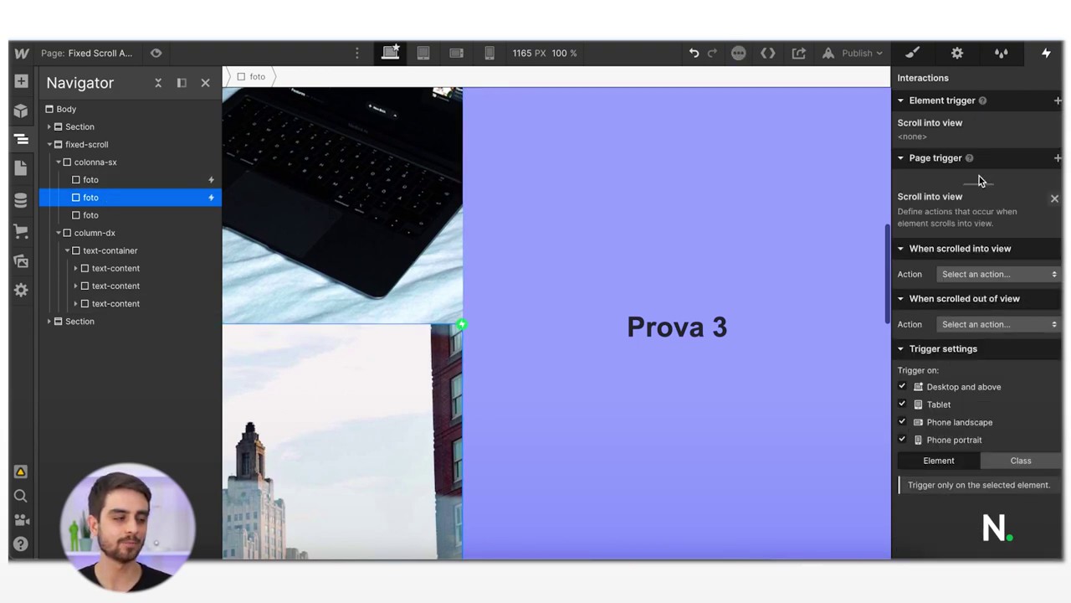
pyautogui.click(979, 179)
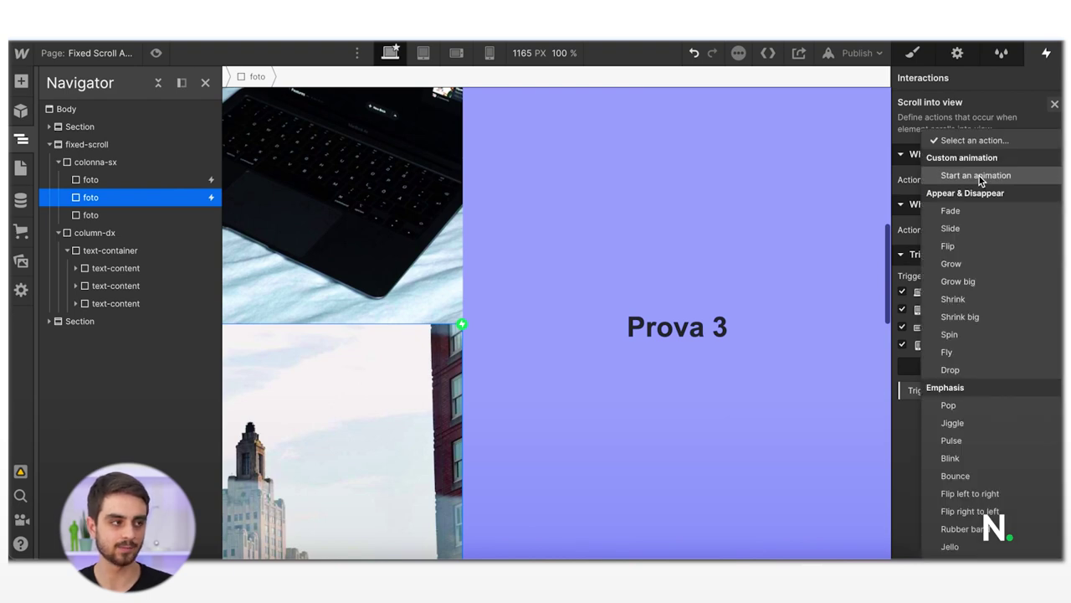
pyautogui.click(979, 175)
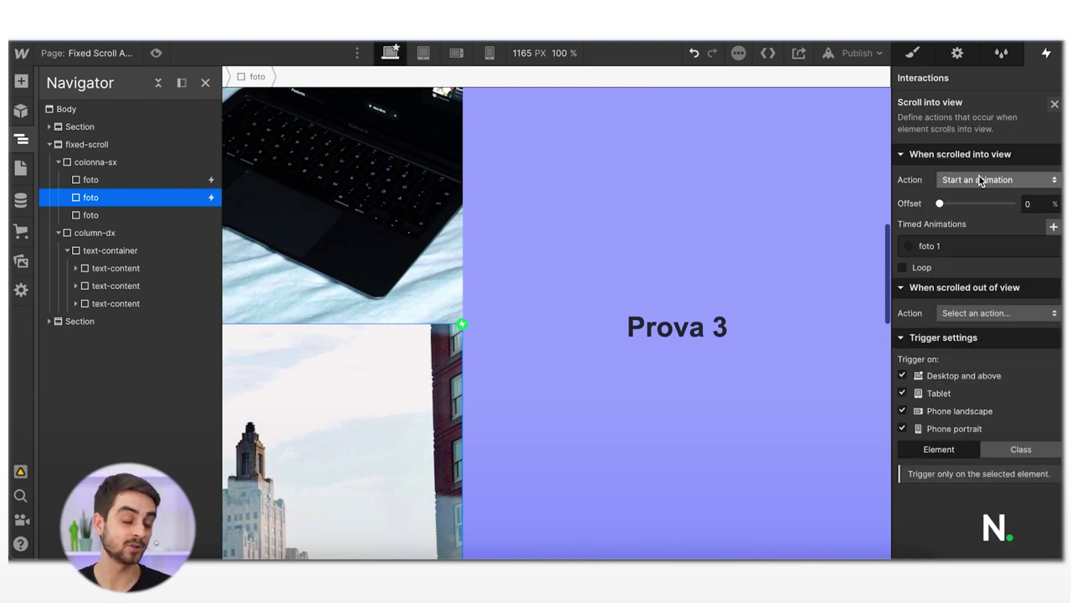
pyautogui.click(1052, 229)
pyautogui.write('foto 2')
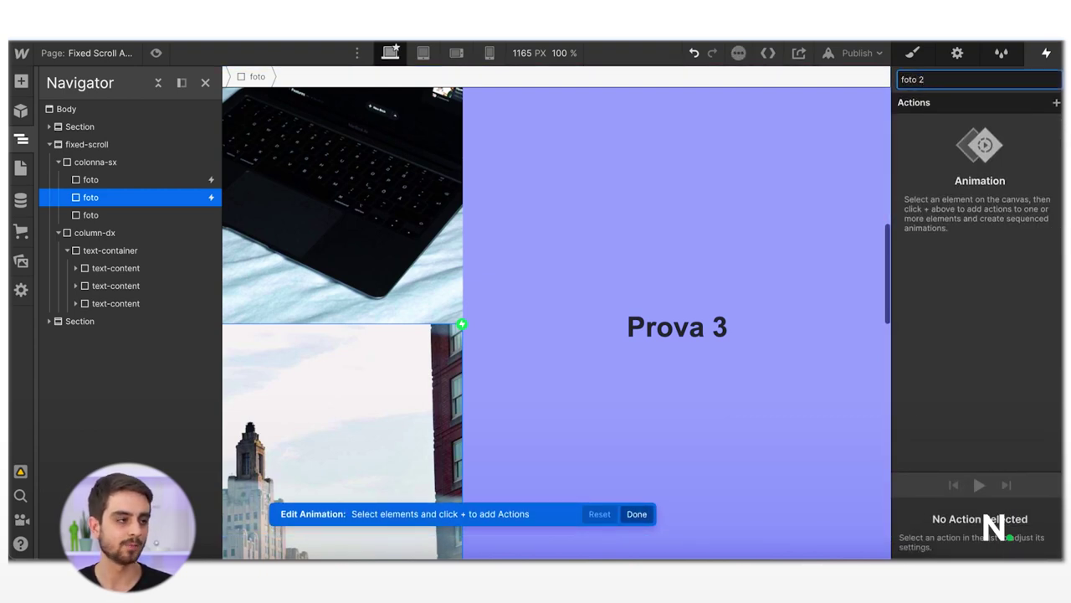
pyautogui.press('Return')
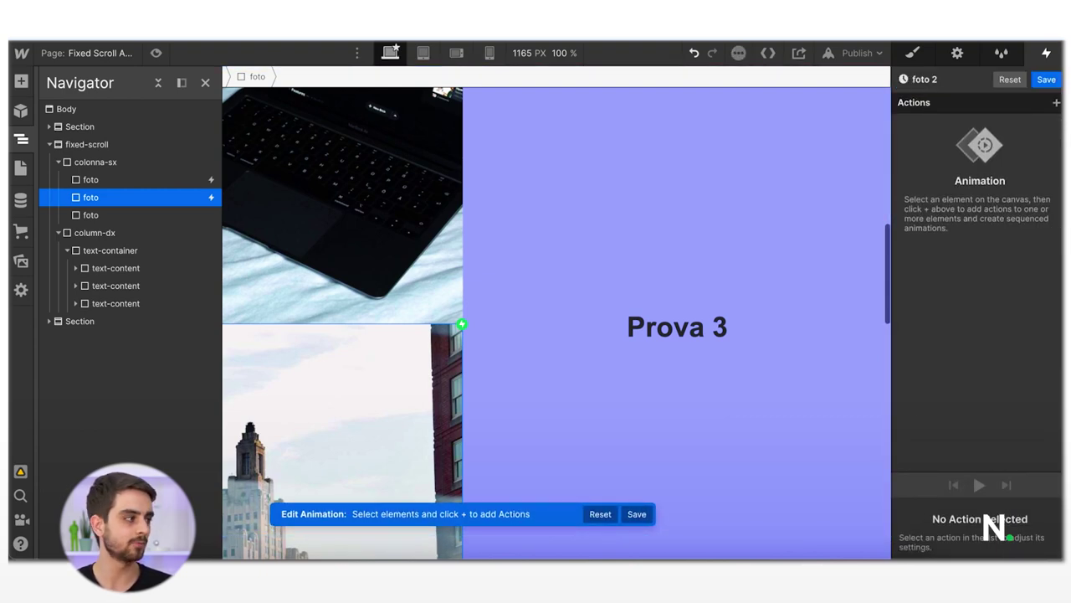
# - Add a 100% Opacity action with Ease easing for the second text-content block and save the foto 2 animation
pyautogui.click(112, 286)
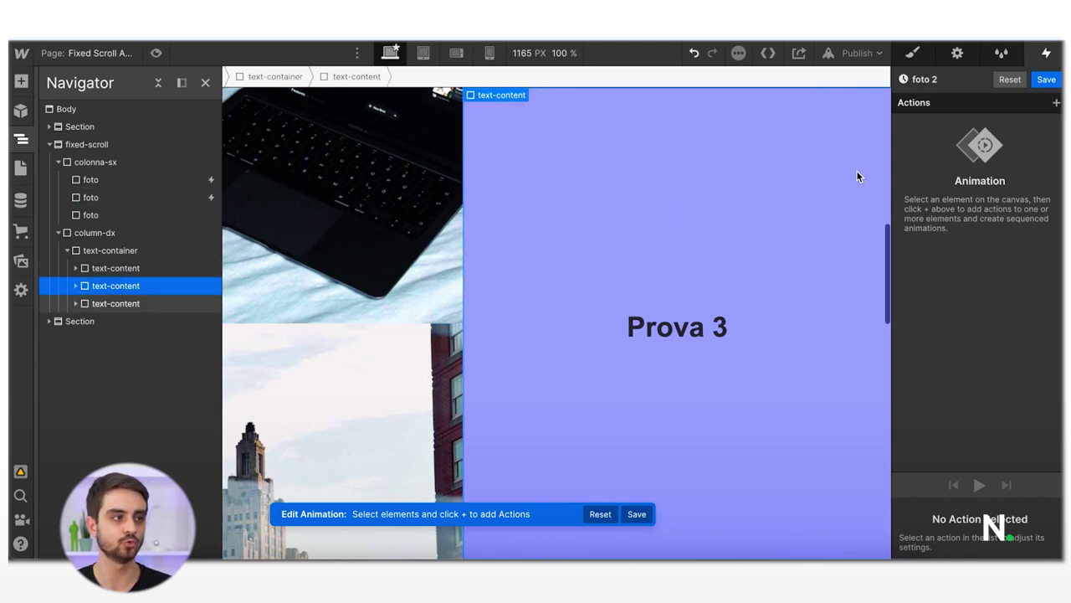
pyautogui.click(1056, 103)
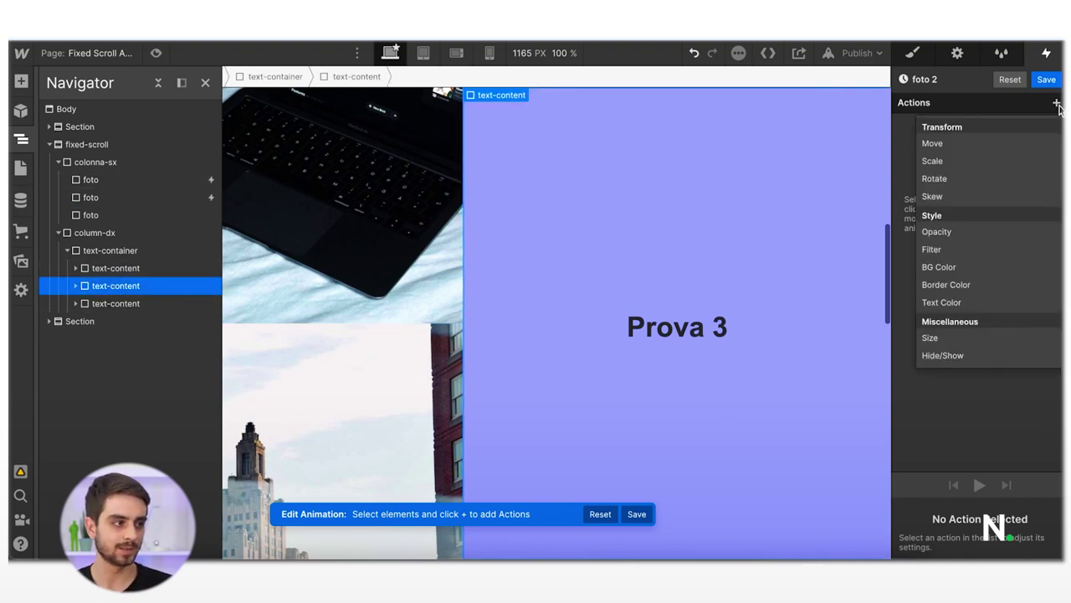
pyautogui.click(962, 233)
pyautogui.scroll(-1, 1010, 497)
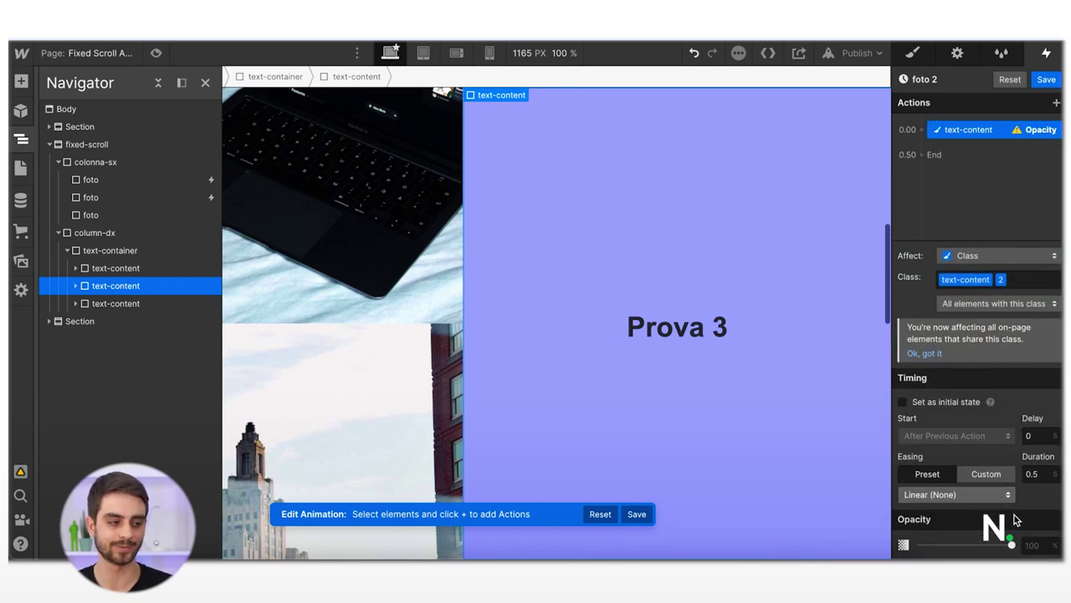
pyautogui.click(1033, 548)
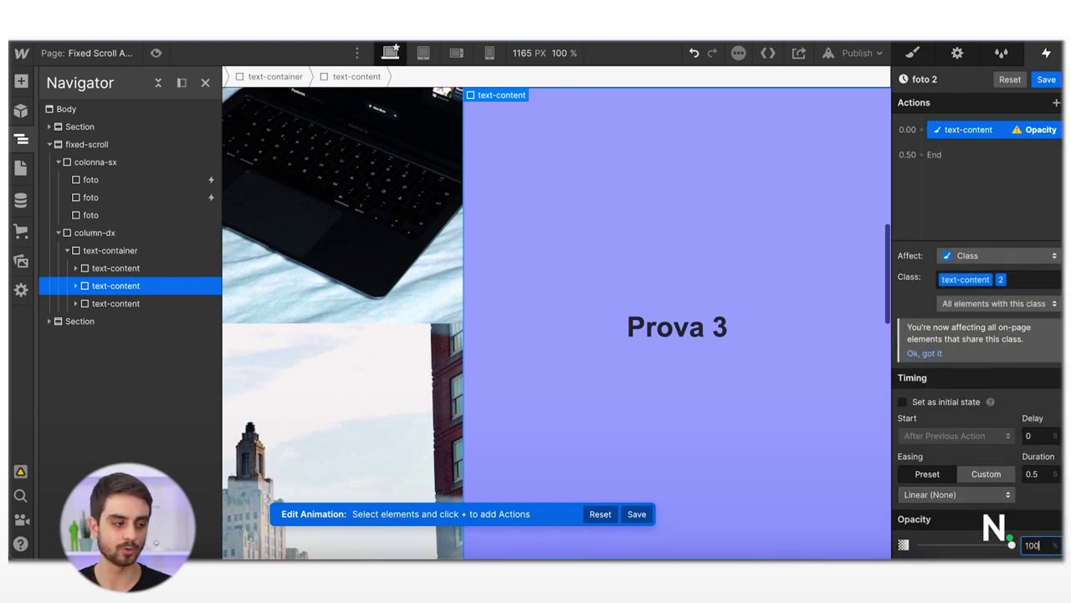
pyautogui.click(941, 495)
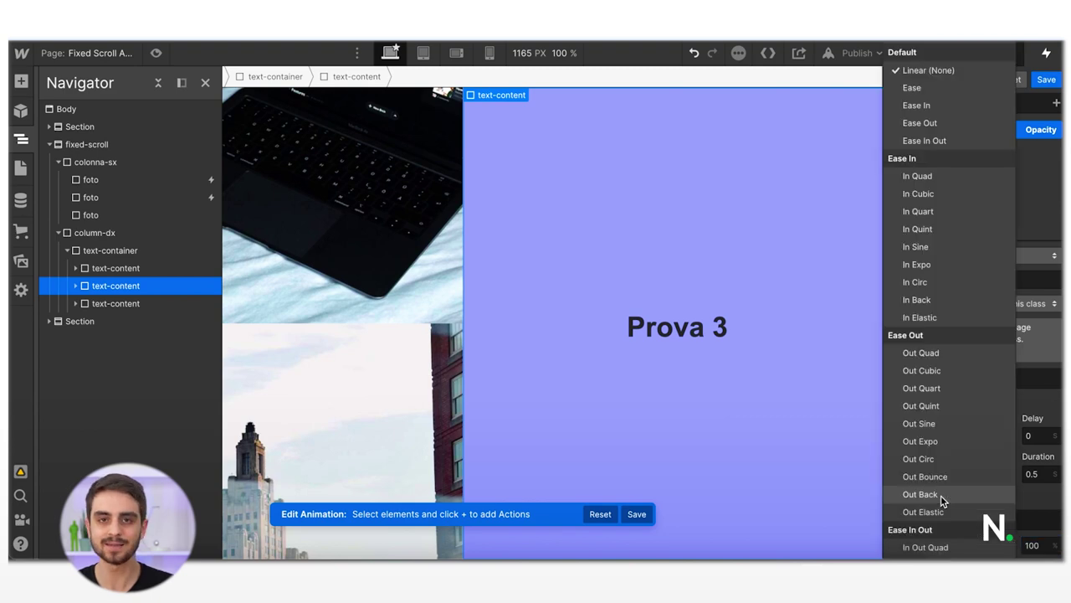
pyautogui.click(937, 87)
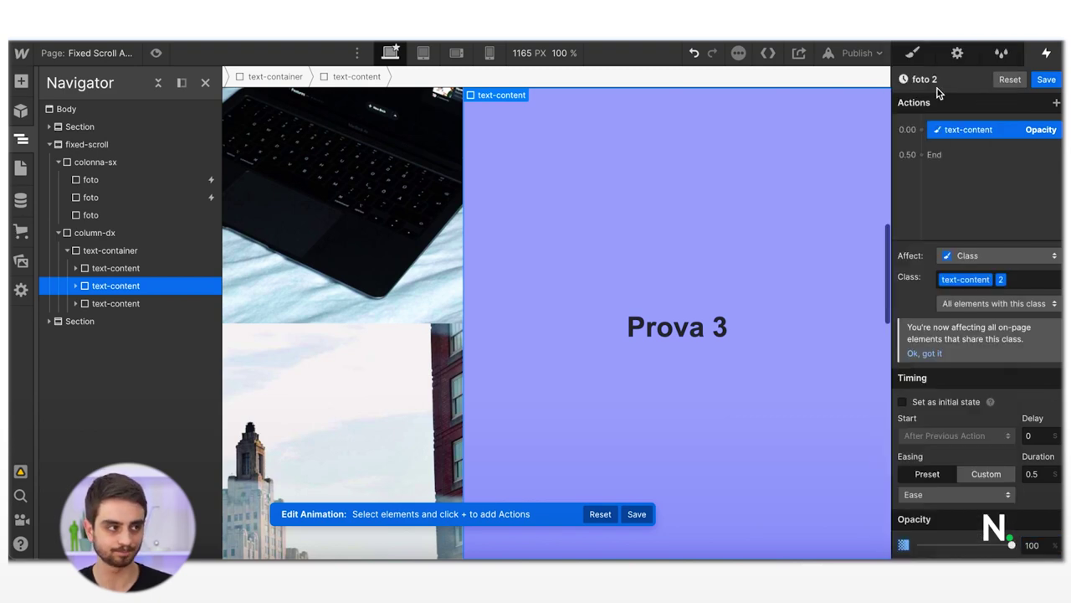
pyautogui.click(1046, 81)
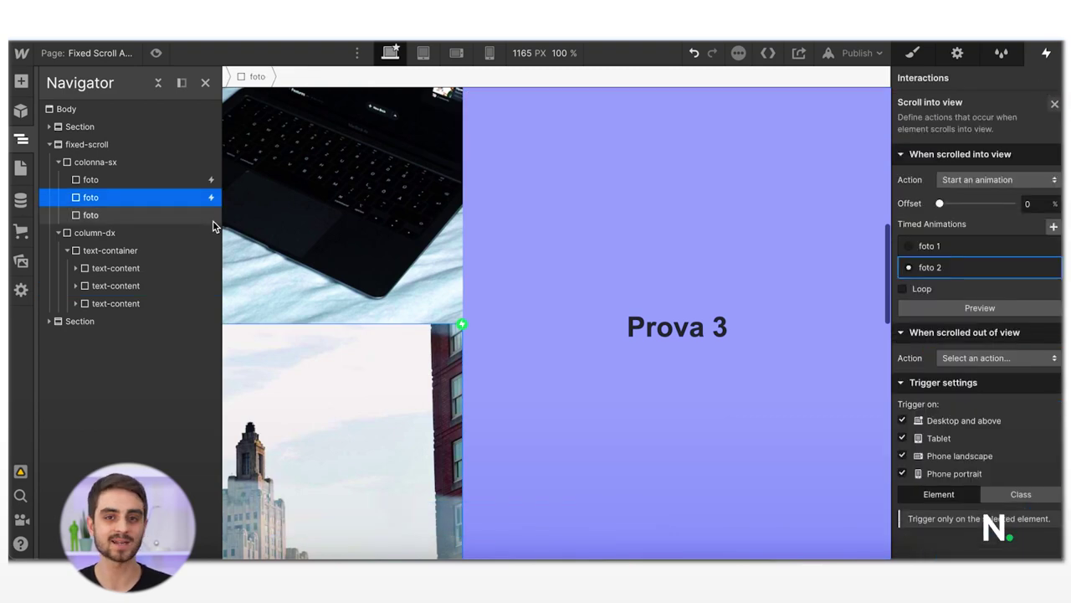
# - Give the third foto block a Scroll into view trigger that starts a new timed animation named "foto 3" when scrolled into view
pyautogui.click(170, 217)
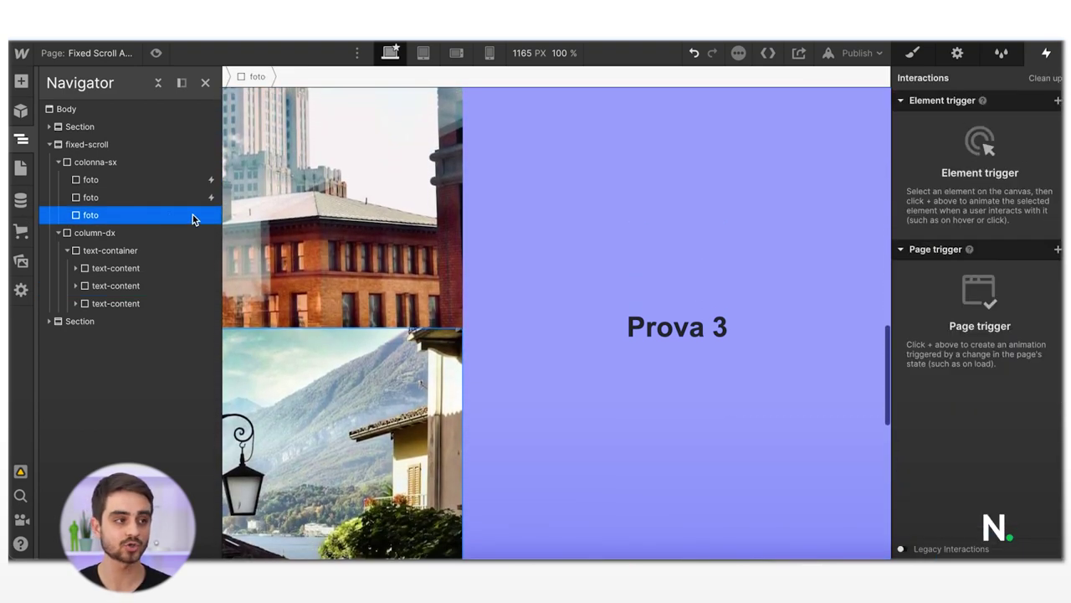
pyautogui.click(1056, 101)
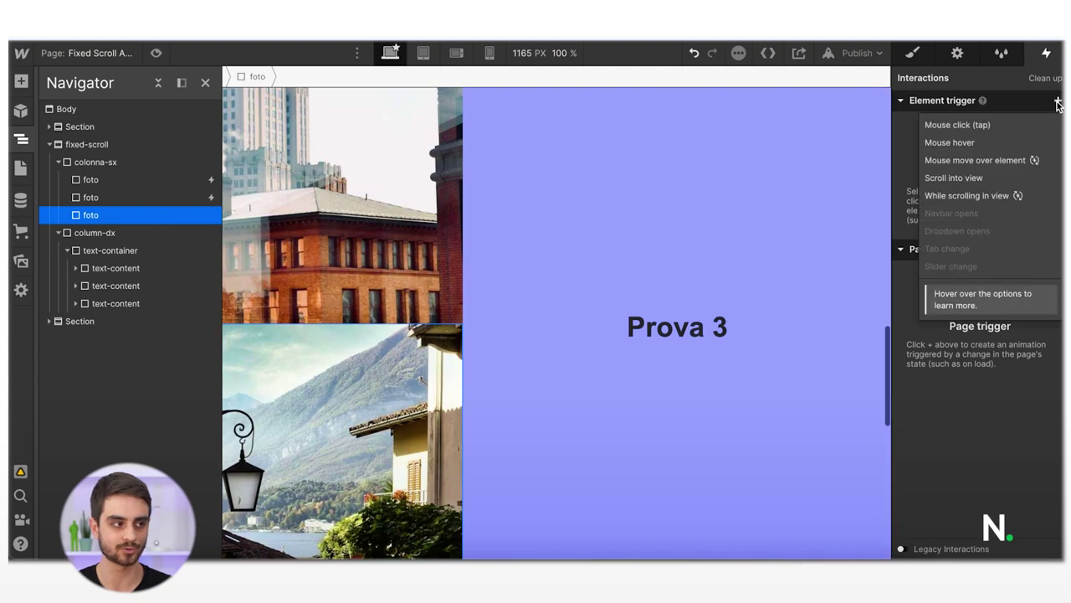
pyautogui.click(954, 177)
pyautogui.click(988, 181)
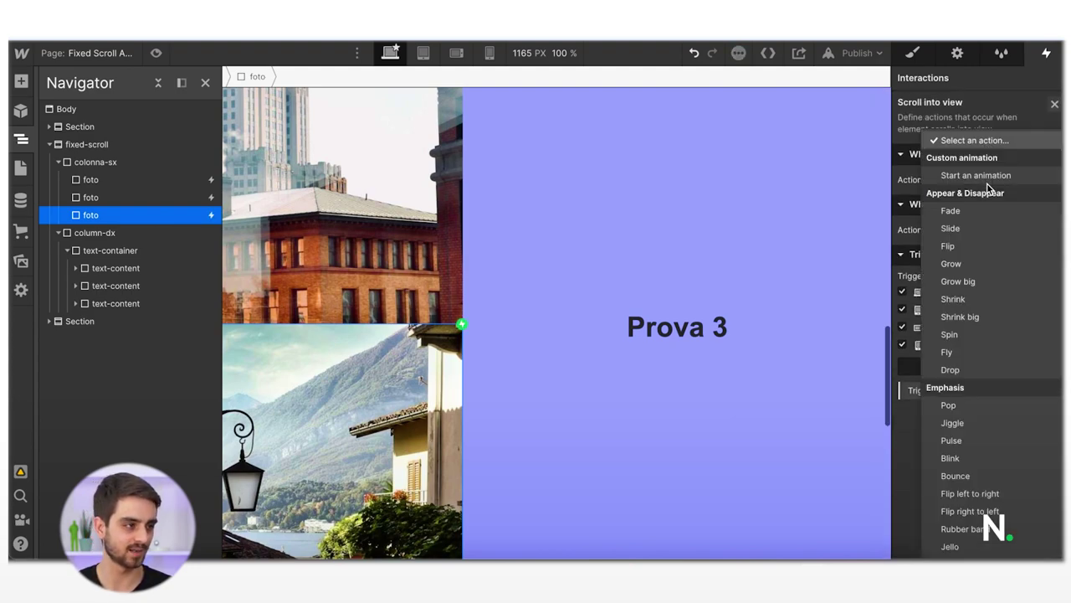
pyautogui.click(976, 175)
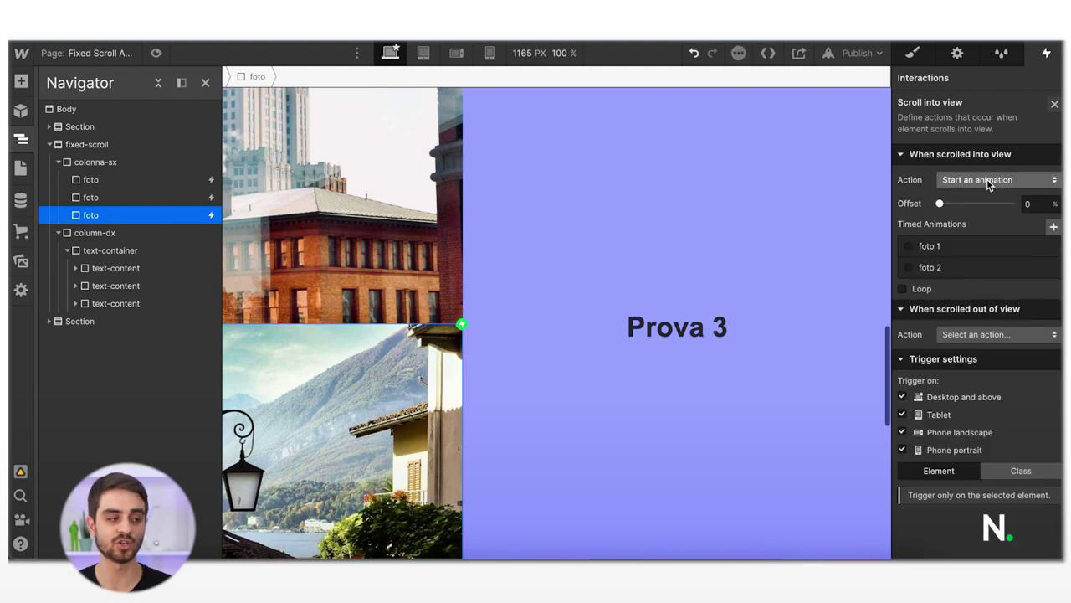
pyautogui.click(1052, 228)
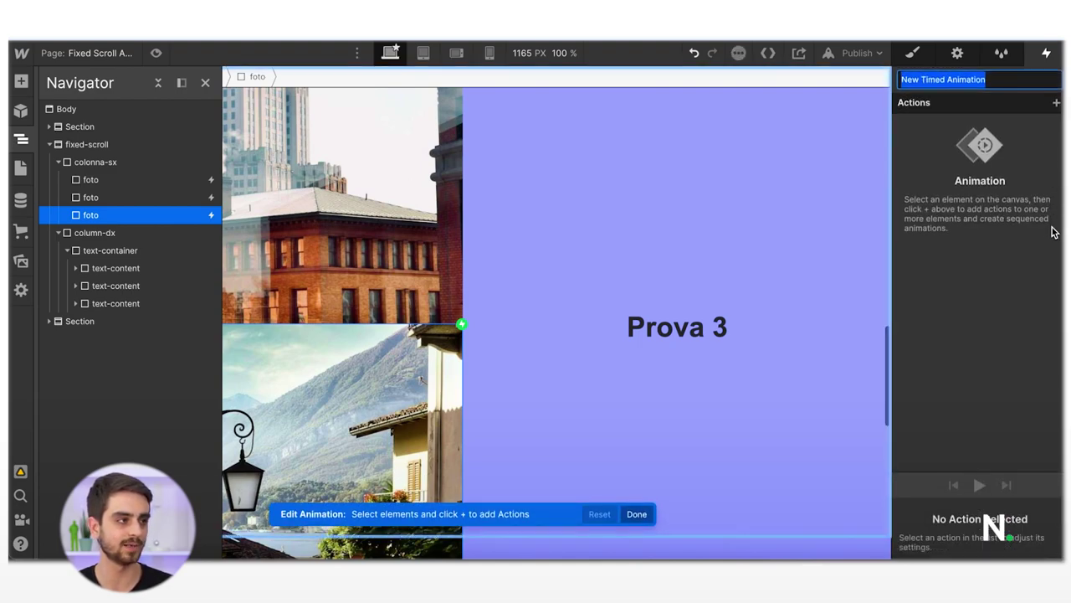
pyautogui.write('foto 3')
pyautogui.press('Return')
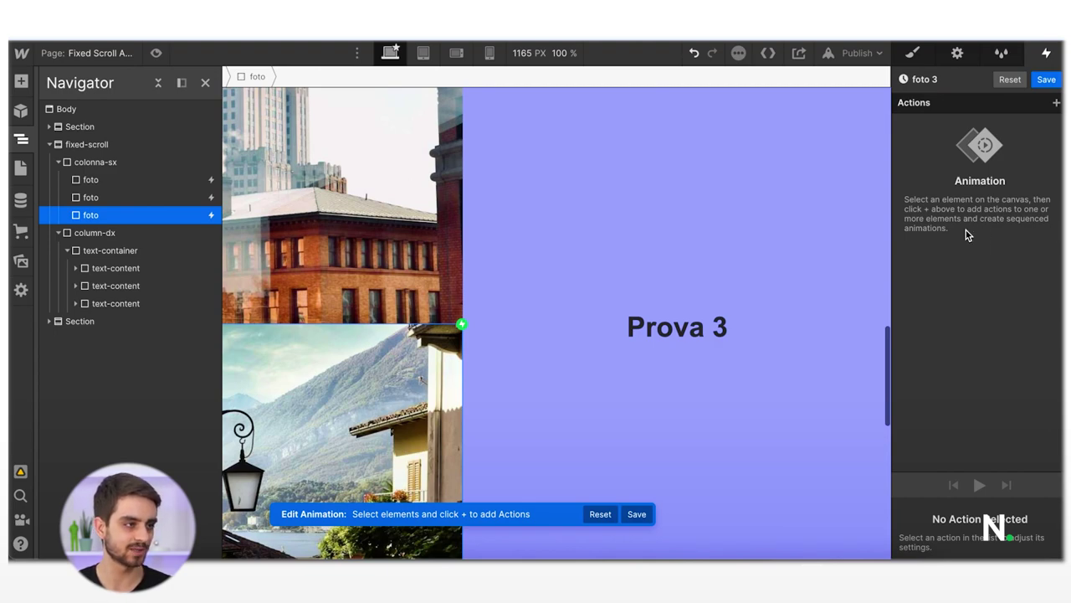
# - Add a 100% Opacity action with Ease easing for the third text-content block, then save the foto 3 animation and close its trigger settings
pyautogui.click(129, 303)
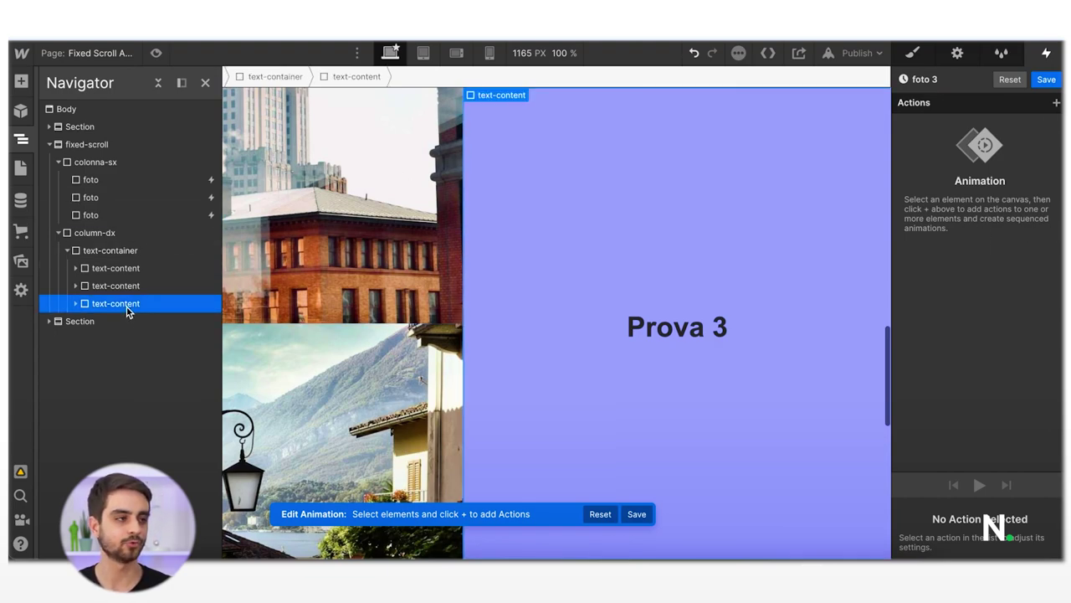
pyautogui.click(1057, 104)
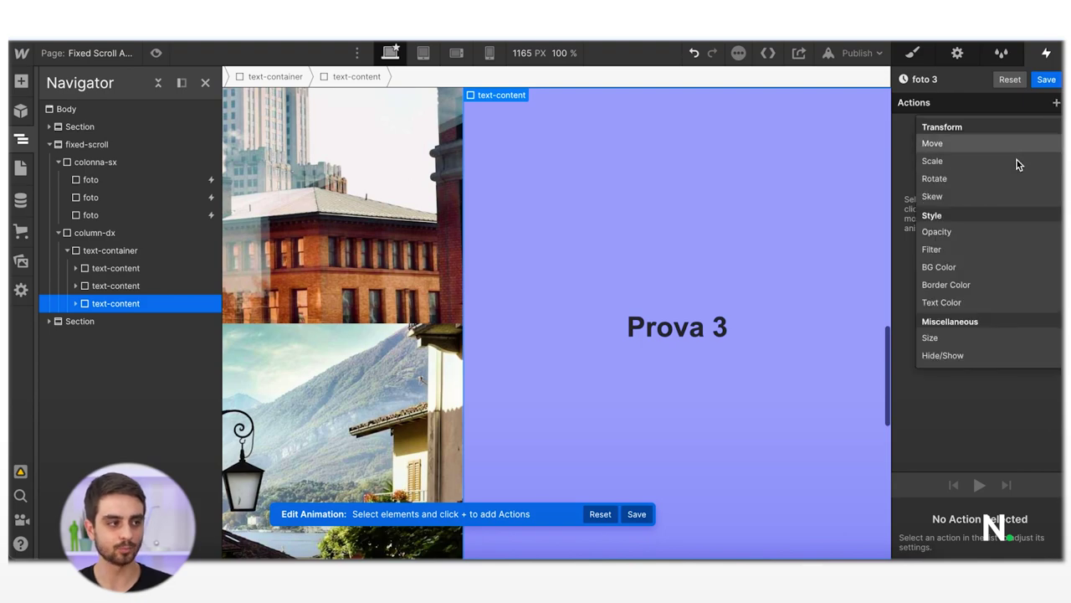
pyautogui.click(964, 234)
pyautogui.scroll(-1, 1004, 502)
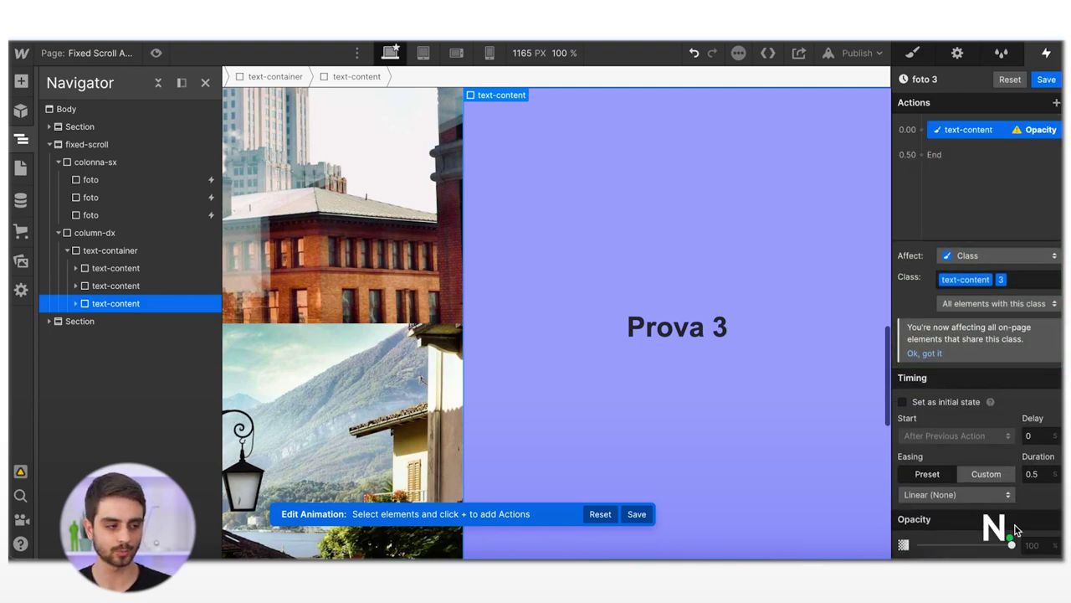
pyautogui.click(1027, 542)
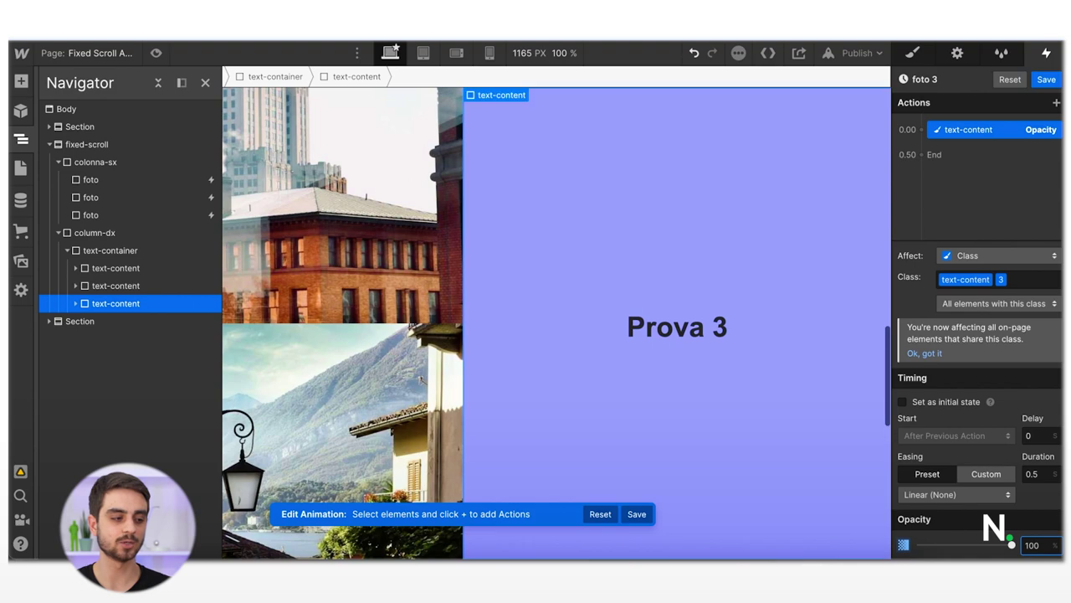
pyautogui.click(957, 493)
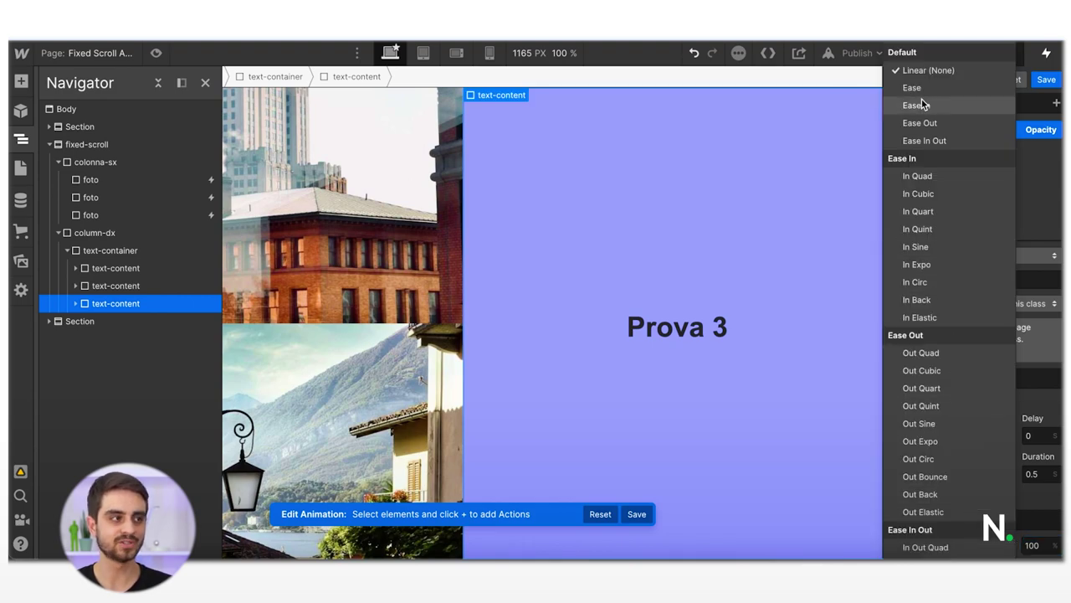
pyautogui.click(922, 93)
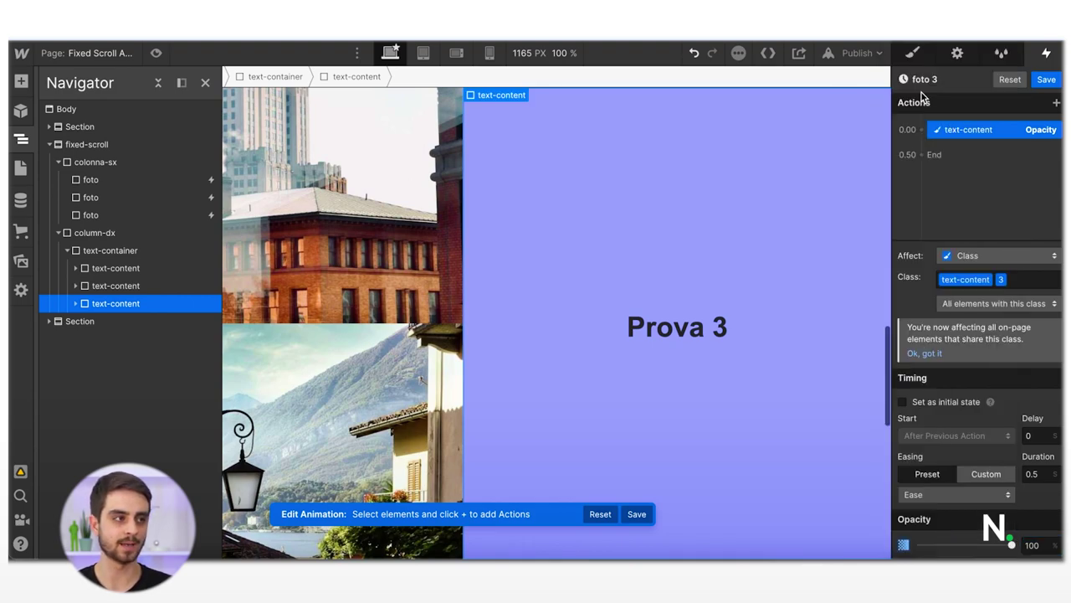
pyautogui.click(1047, 79)
pyautogui.click(1055, 103)
# - Preview the page and check how the text blocks switch while scrolling down through the photos and back up
pyautogui.scroll(10, 676, 179)
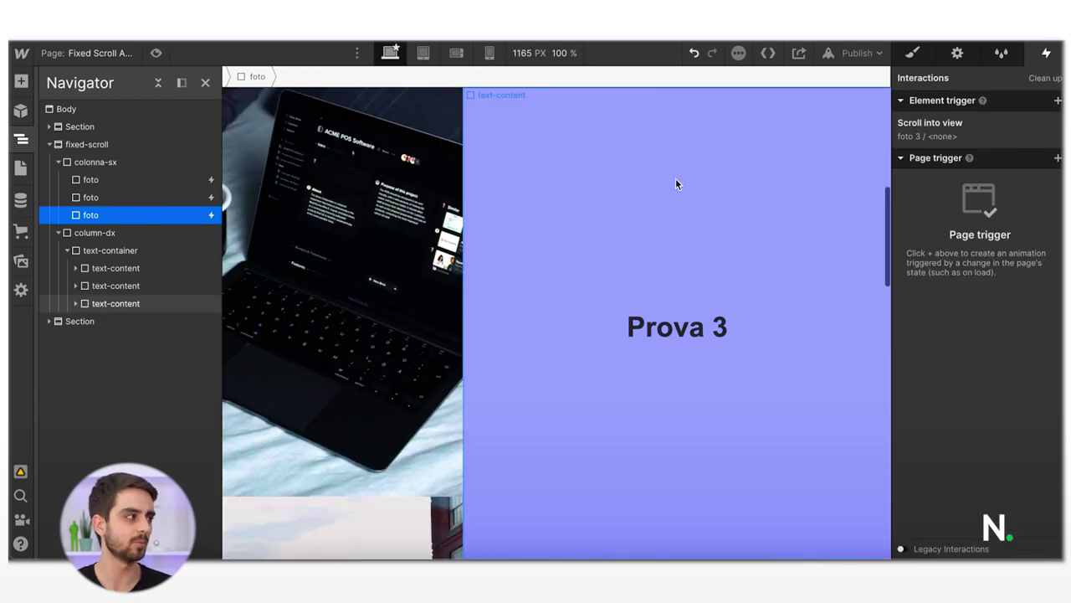
pyautogui.click(155, 54)
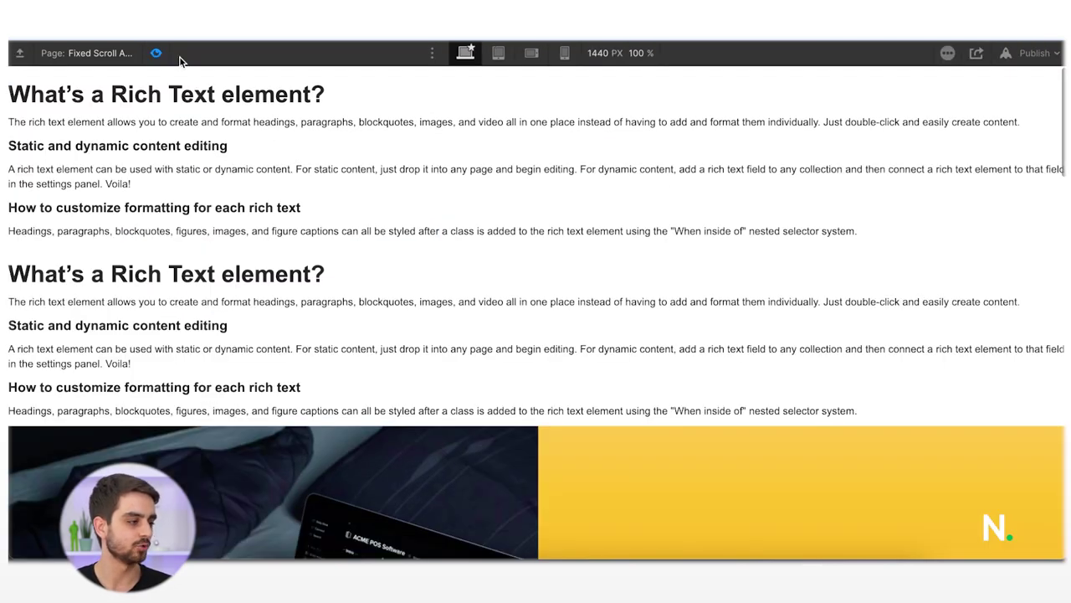
pyautogui.scroll(-10, 590, 299)
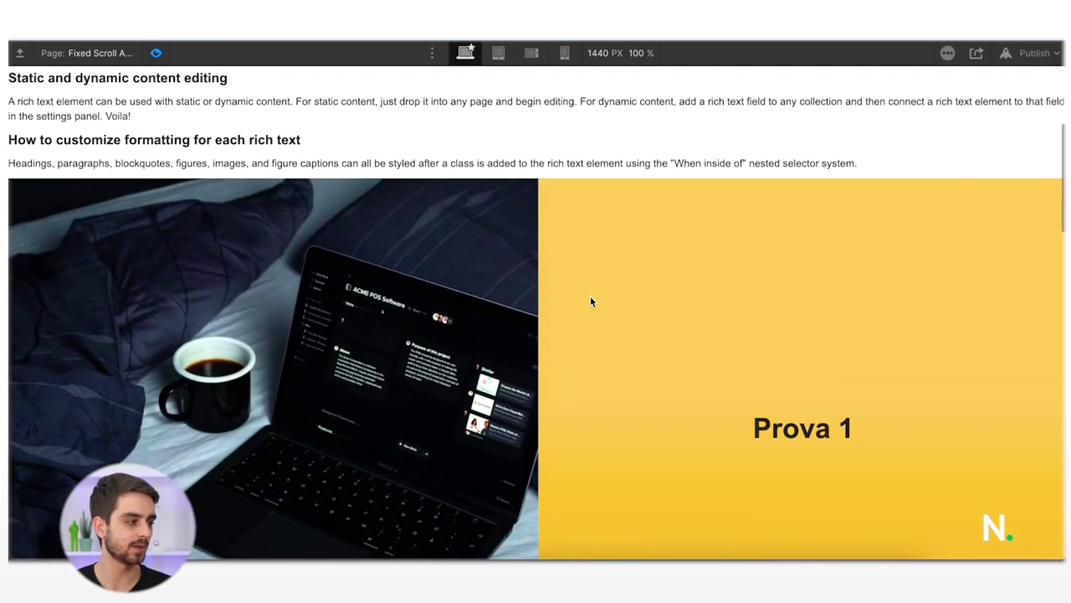
pyautogui.scroll(-10, 590, 298)
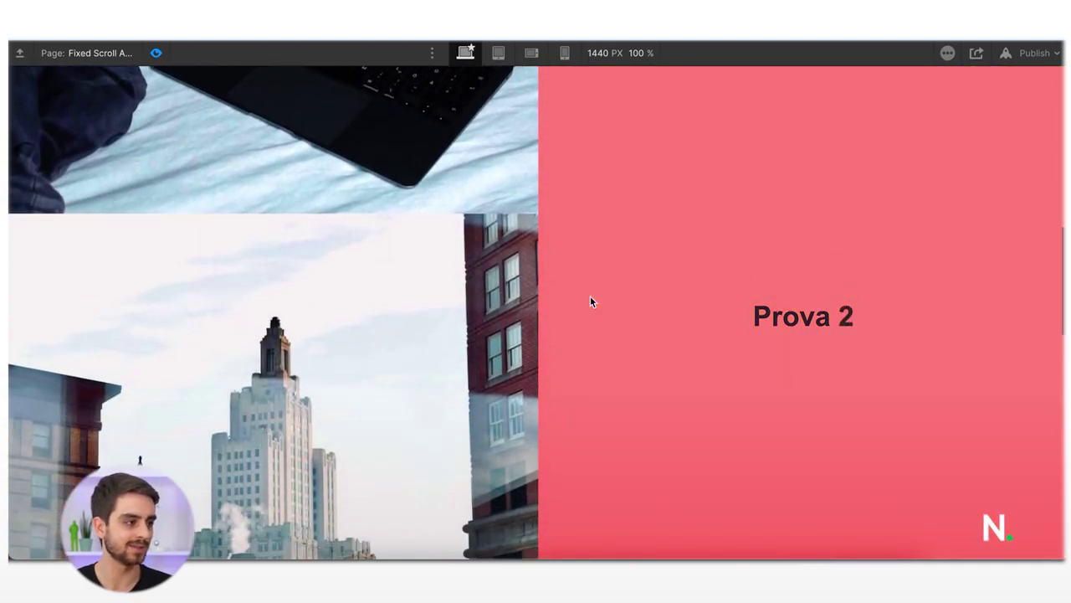
pyautogui.scroll(-10, 590, 302)
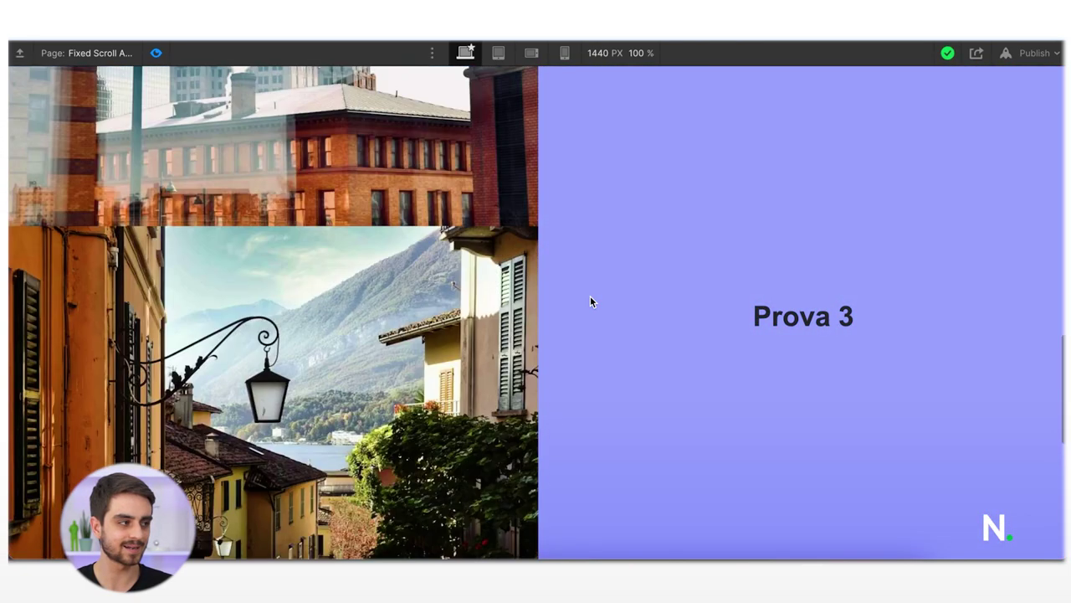
pyautogui.scroll(10, 590, 297)
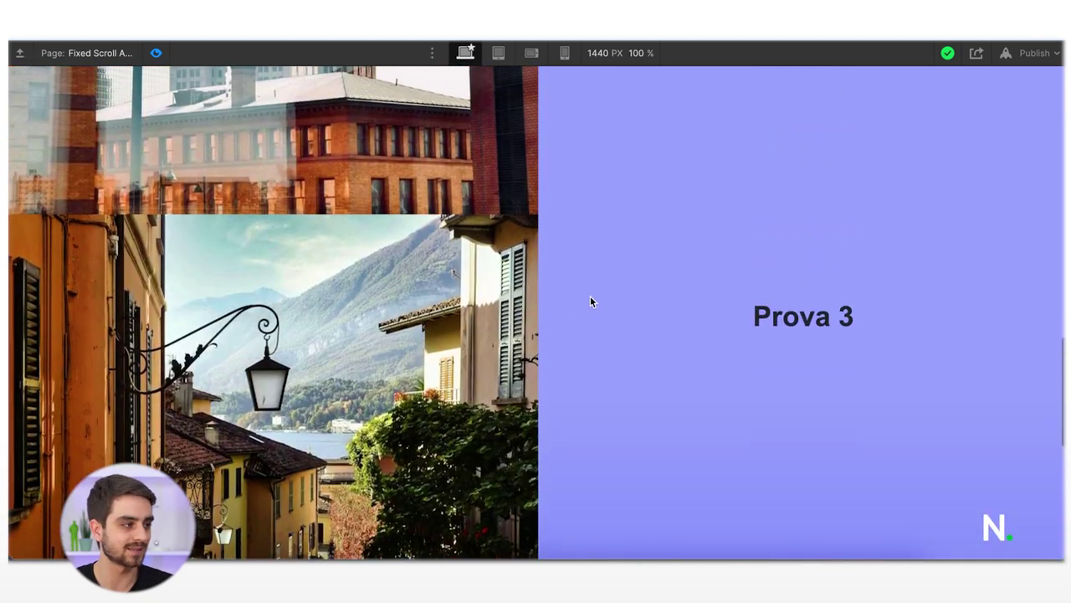
pyautogui.scroll(10, 590, 300)
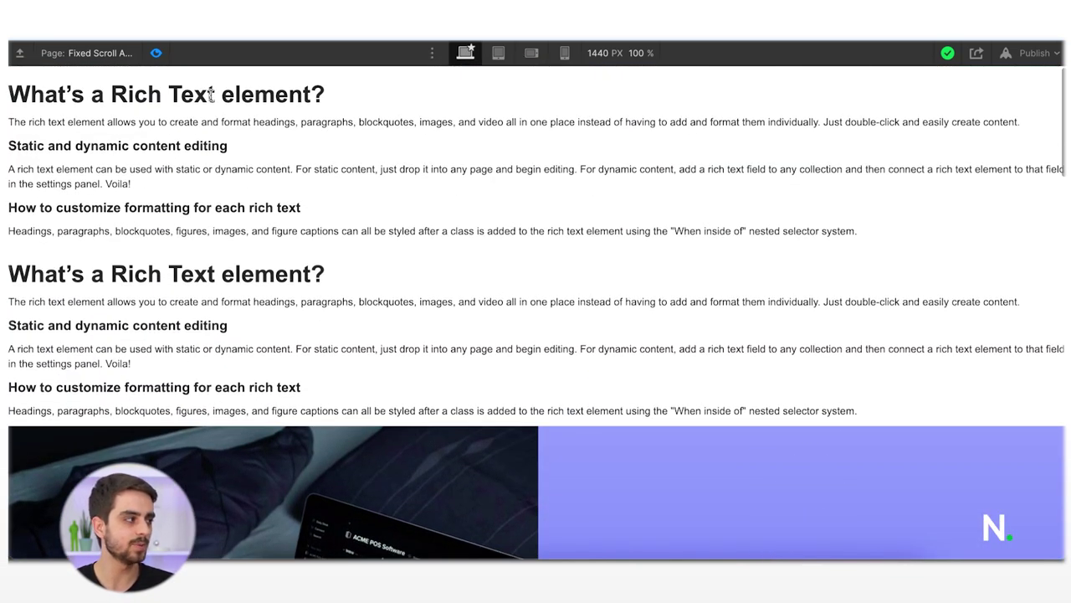
pyautogui.click(155, 54)
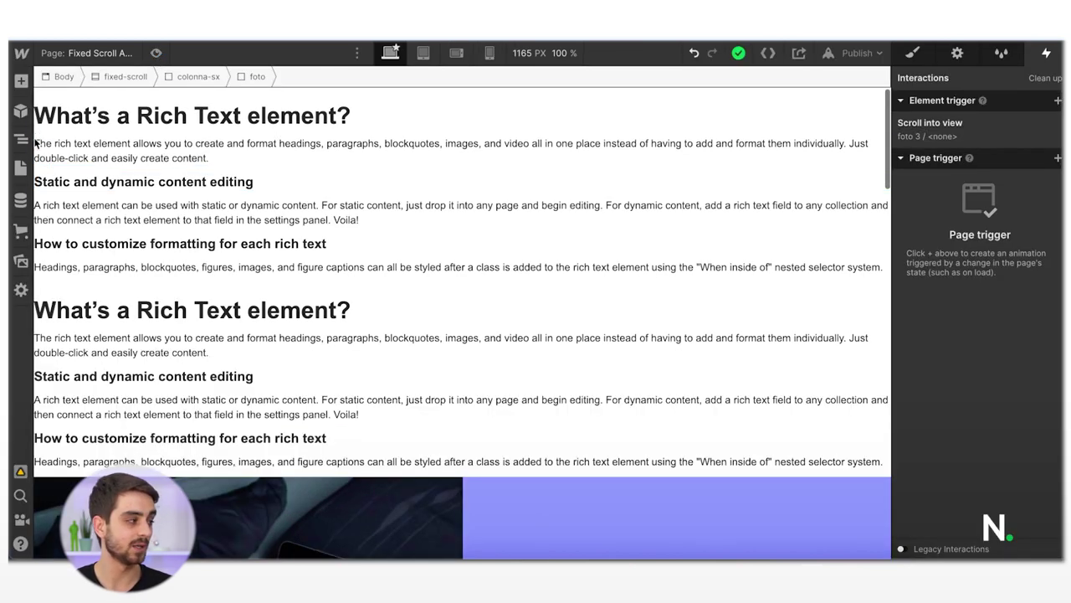
# - Make the first foto block's Scroll into view trigger start a new timed animation named "foto 1 out" when scrolled out of view
pyautogui.click(22, 141)
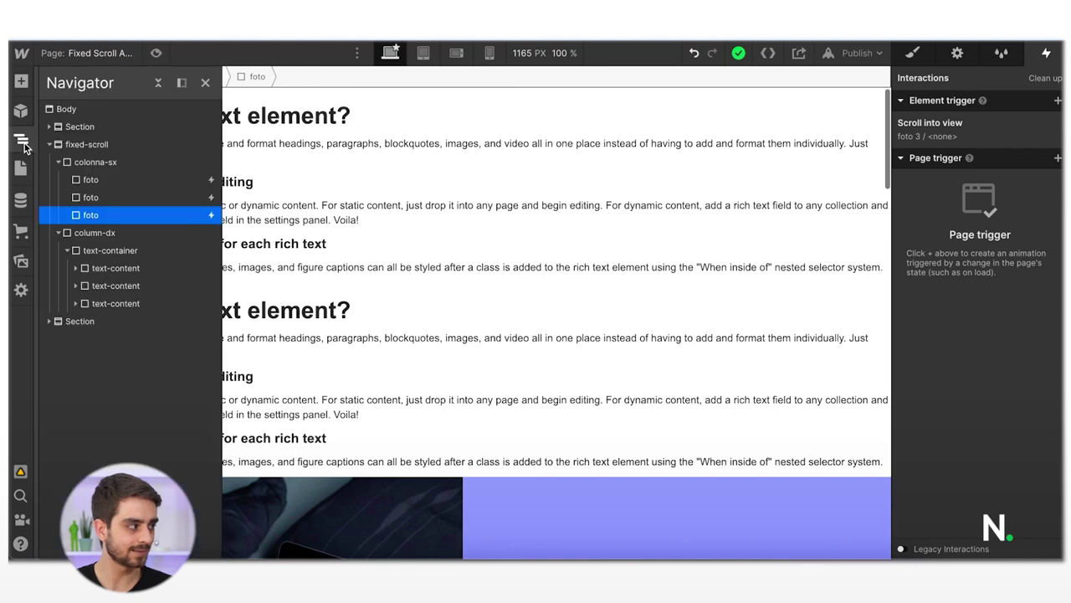
pyautogui.click(90, 180)
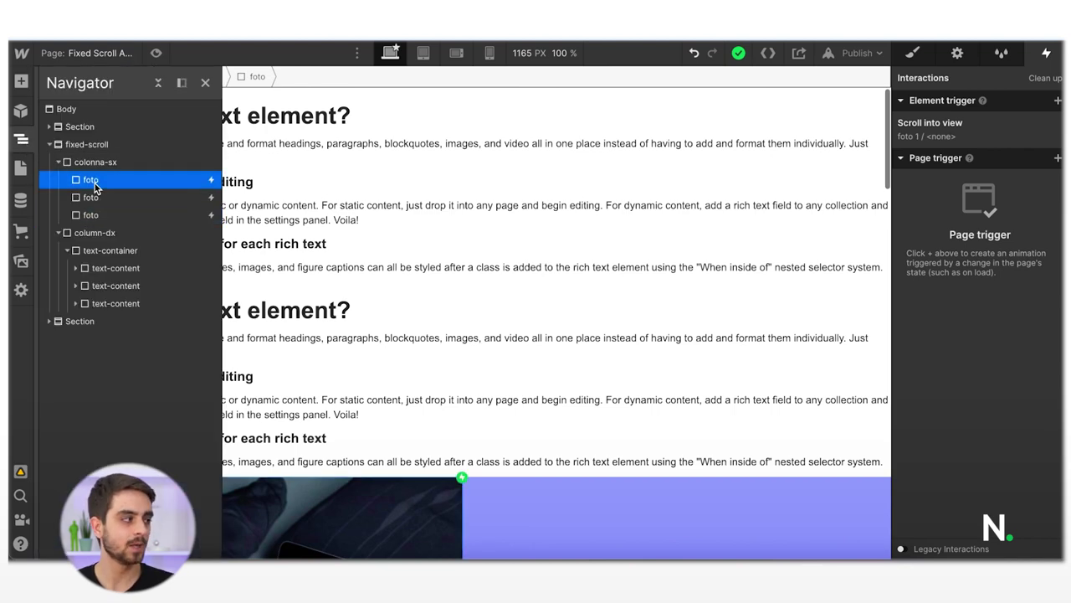
pyautogui.click(945, 139)
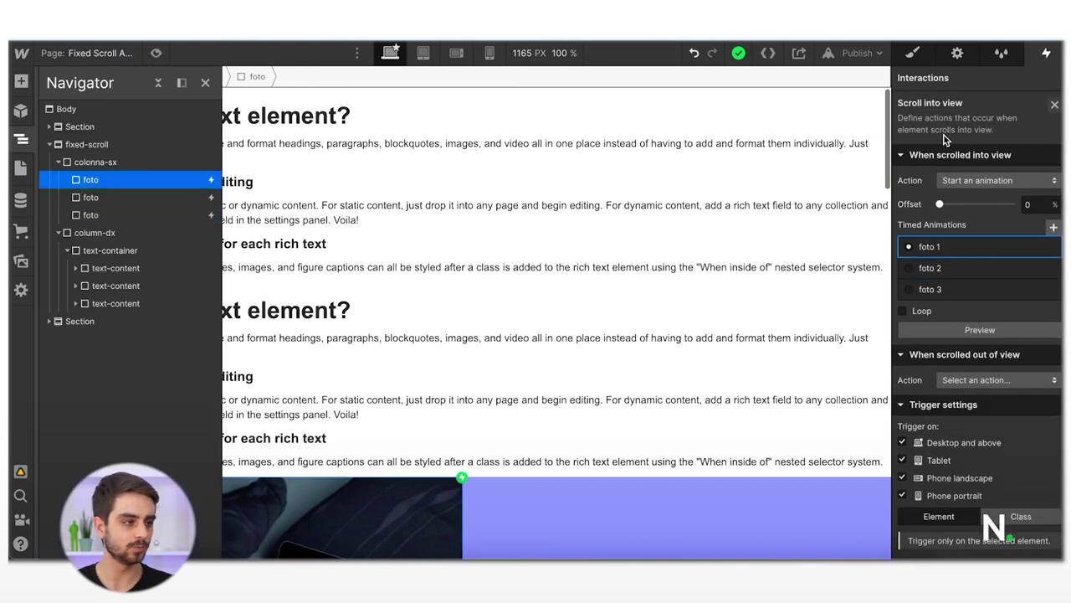
pyautogui.click(973, 379)
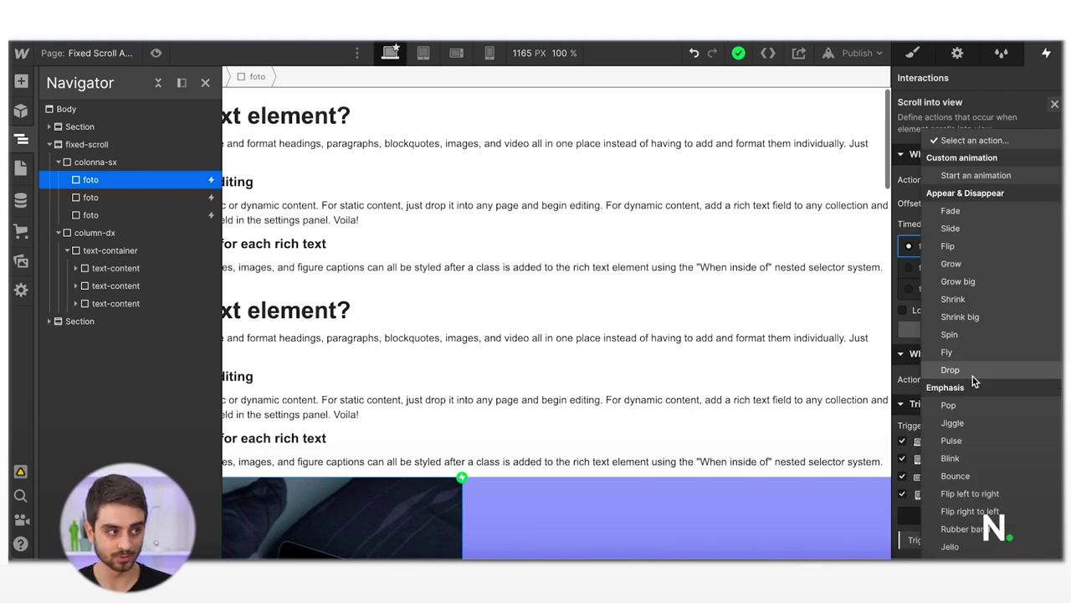
pyautogui.click(974, 179)
pyautogui.scroll(-2, 996, 418)
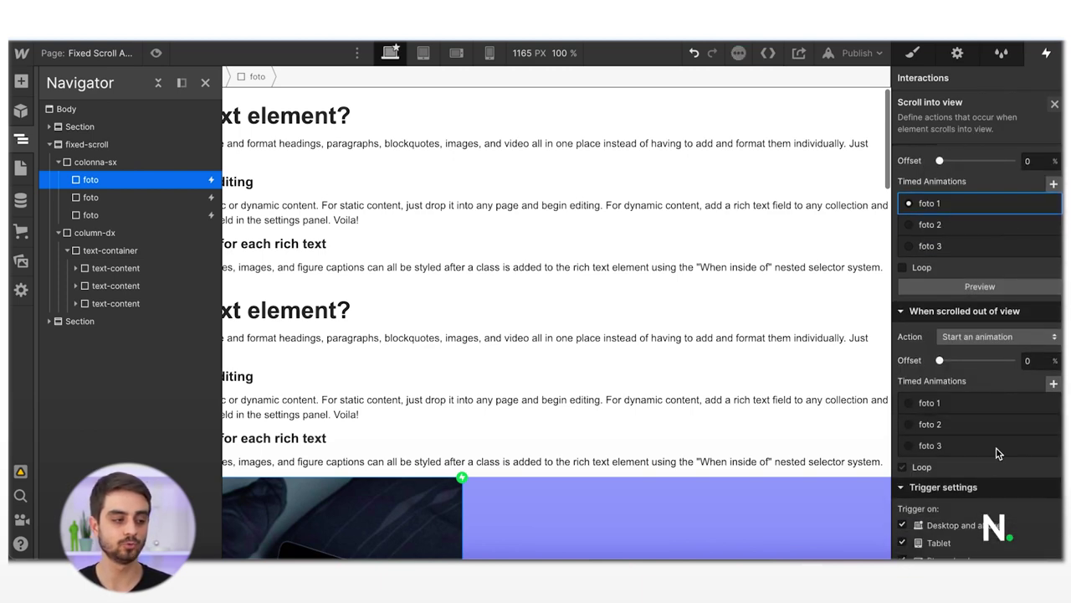
pyautogui.click(1052, 385)
pyautogui.write('foto 1 out')
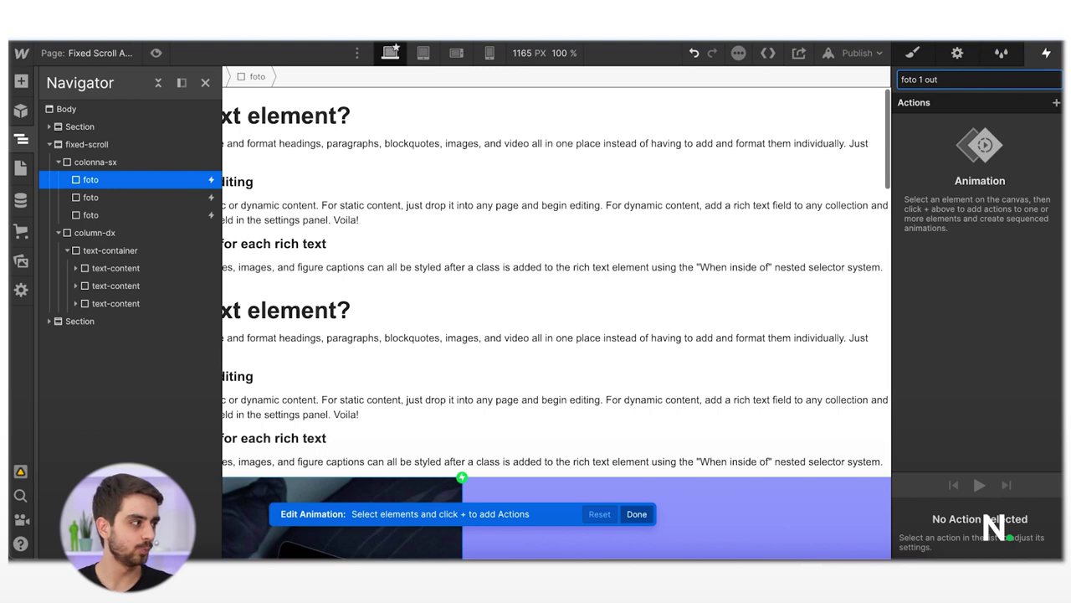
pyautogui.press('Return')
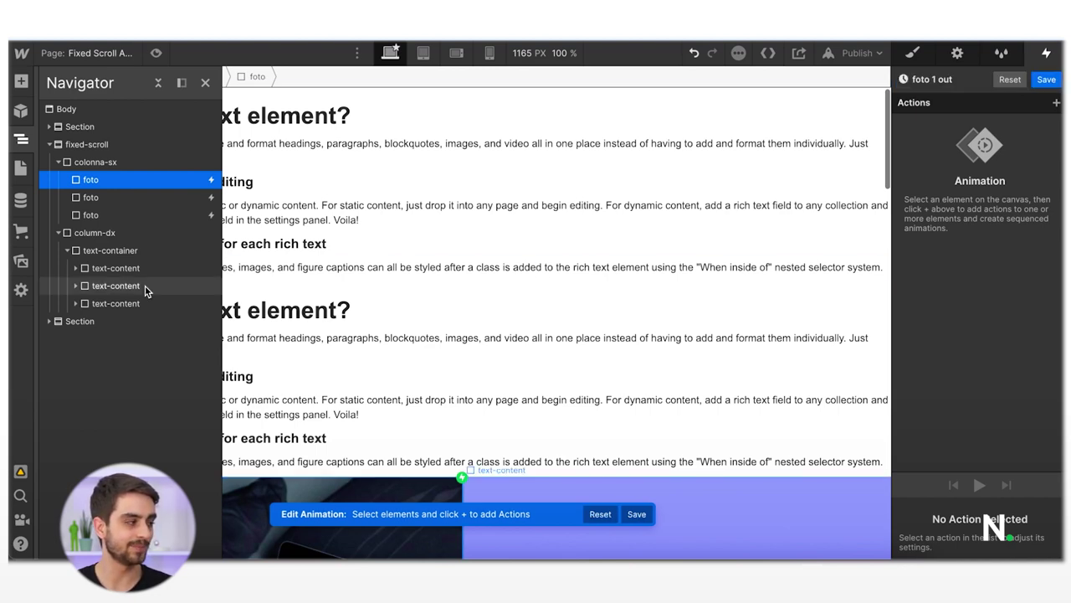
# - Add a 0% Opacity action with Ease easing for the first text-content block, then save the foto 1 out animation
pyautogui.click(123, 273)
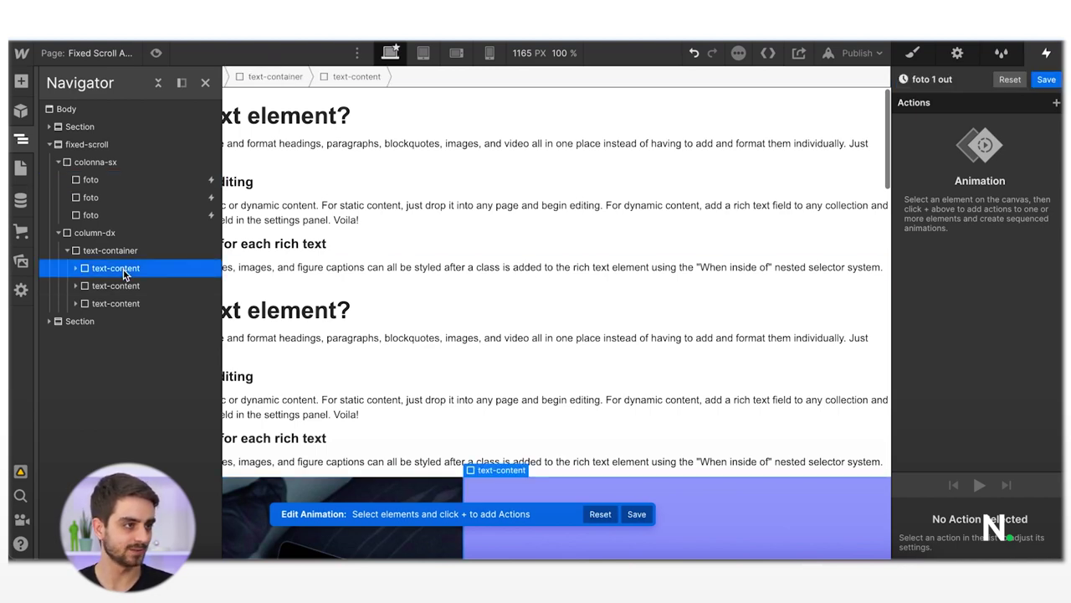
pyautogui.click(1057, 103)
pyautogui.click(959, 226)
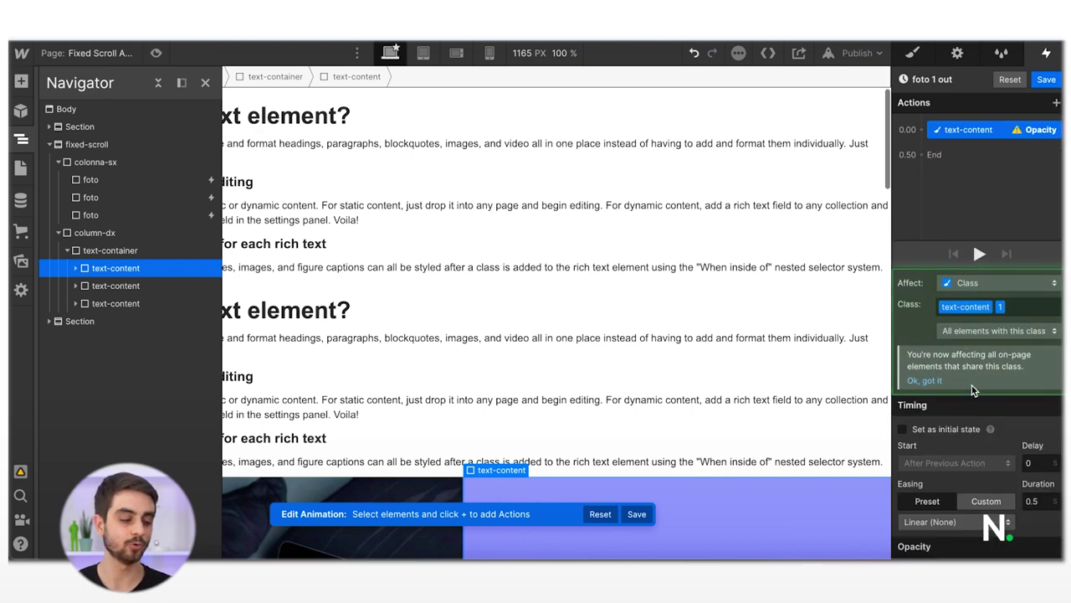
pyautogui.scroll(-1, 979, 427)
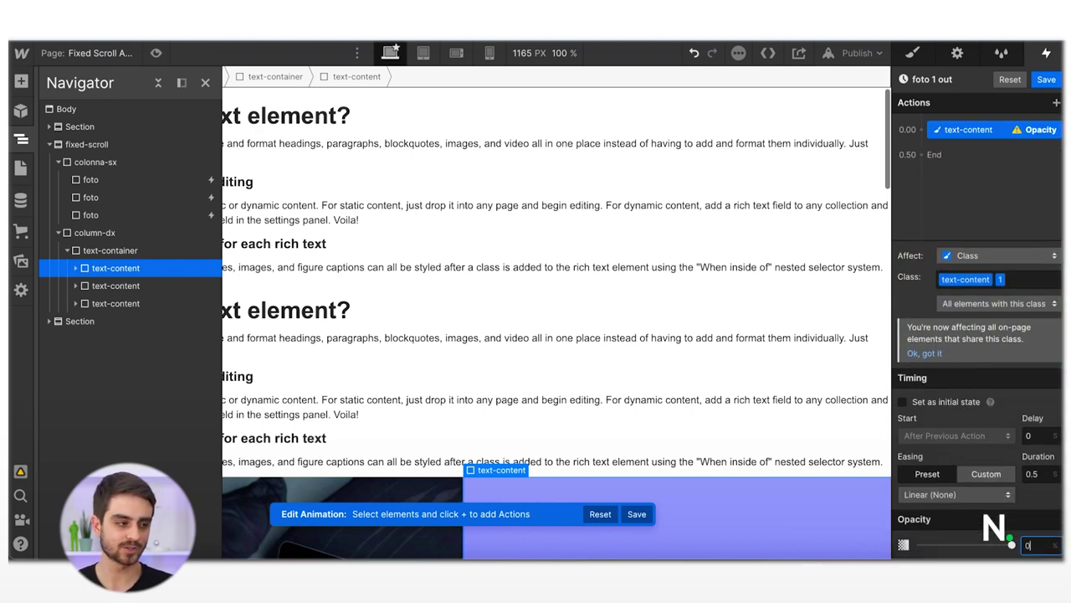
pyautogui.press('Return')
pyautogui.click(957, 494)
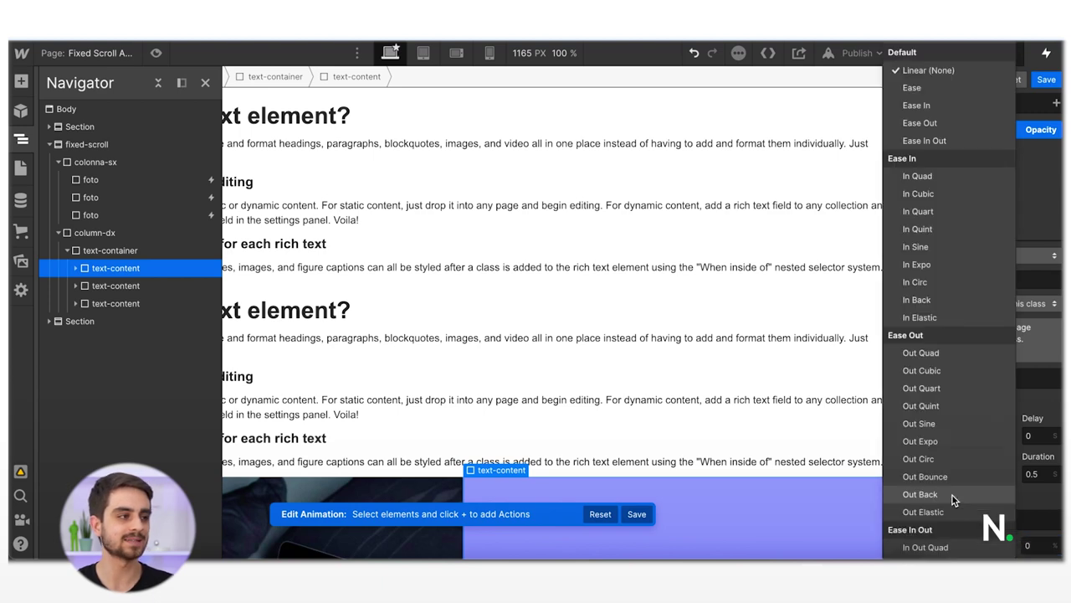
pyautogui.click(912, 88)
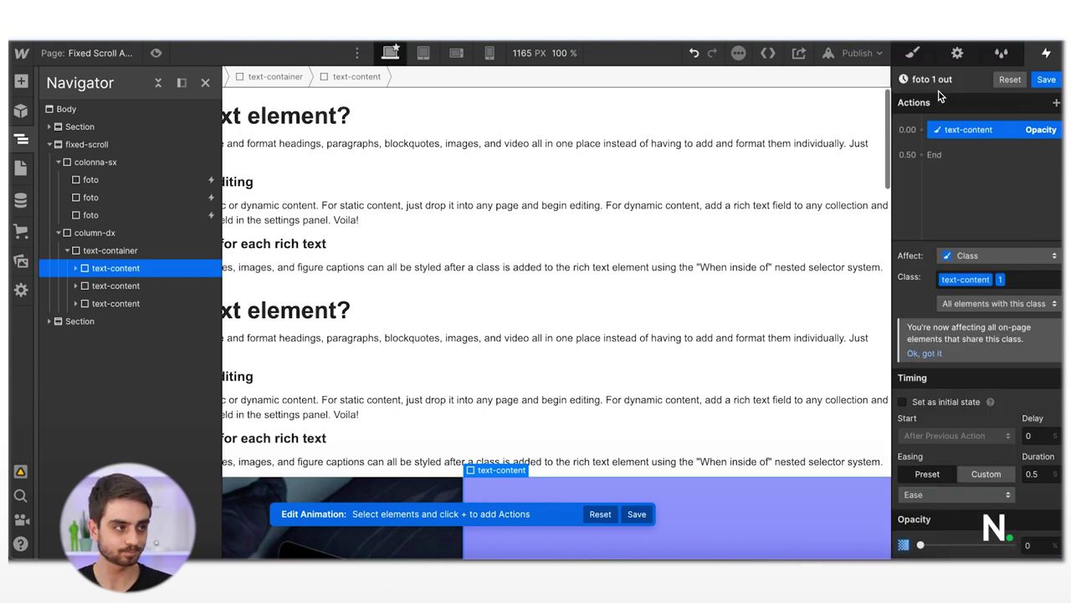
pyautogui.click(1049, 81)
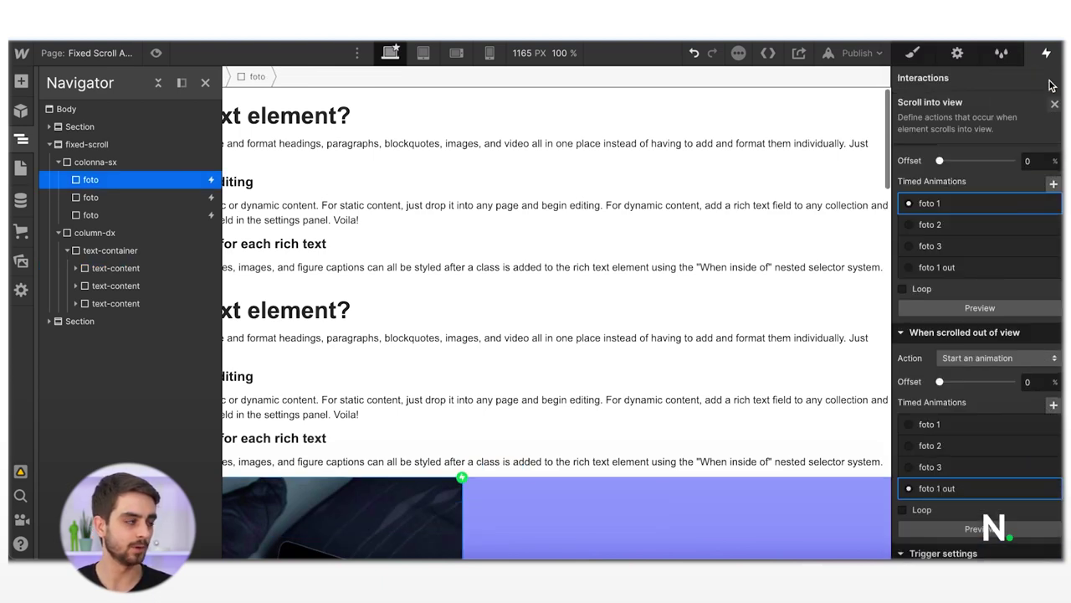
# - Make the second foto block's Scroll into view trigger start a new timed animation named "foto 2 out" when scrolled out of view
pyautogui.click(144, 195)
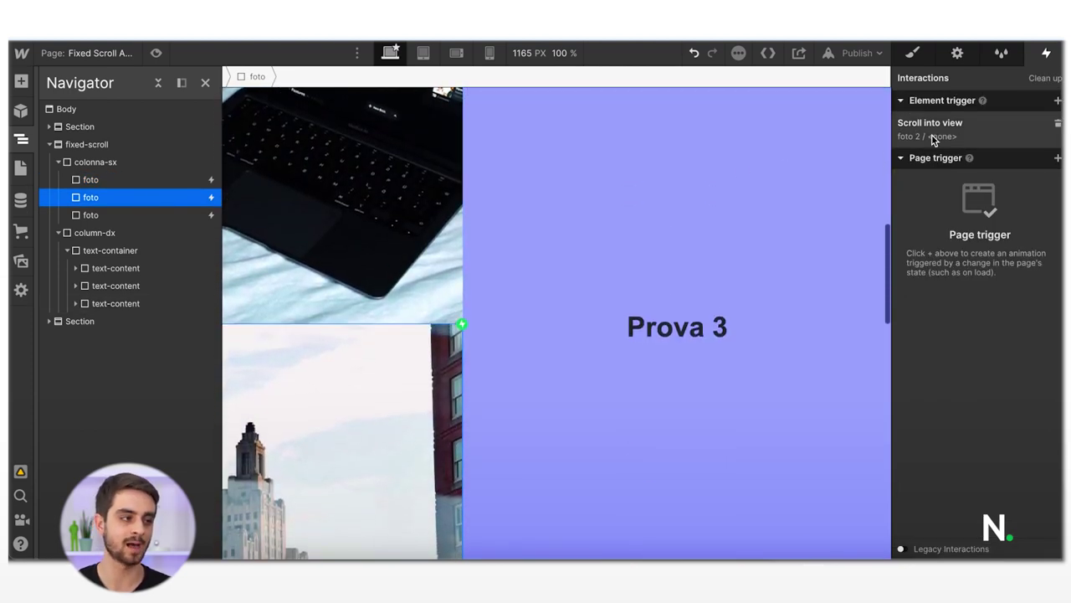
pyautogui.click(934, 137)
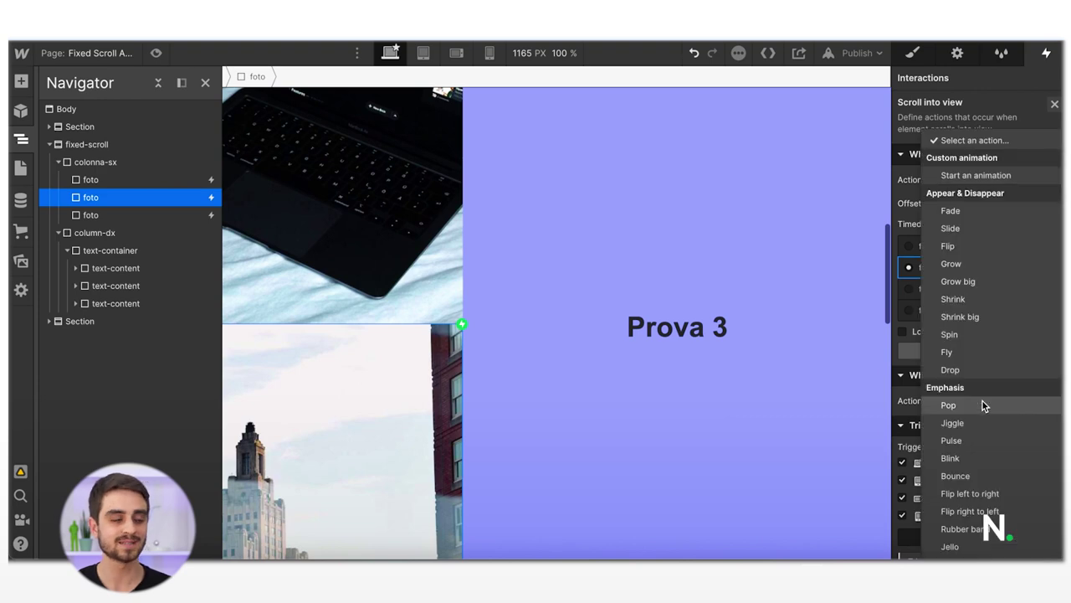
pyautogui.click(983, 401)
pyautogui.click(990, 176)
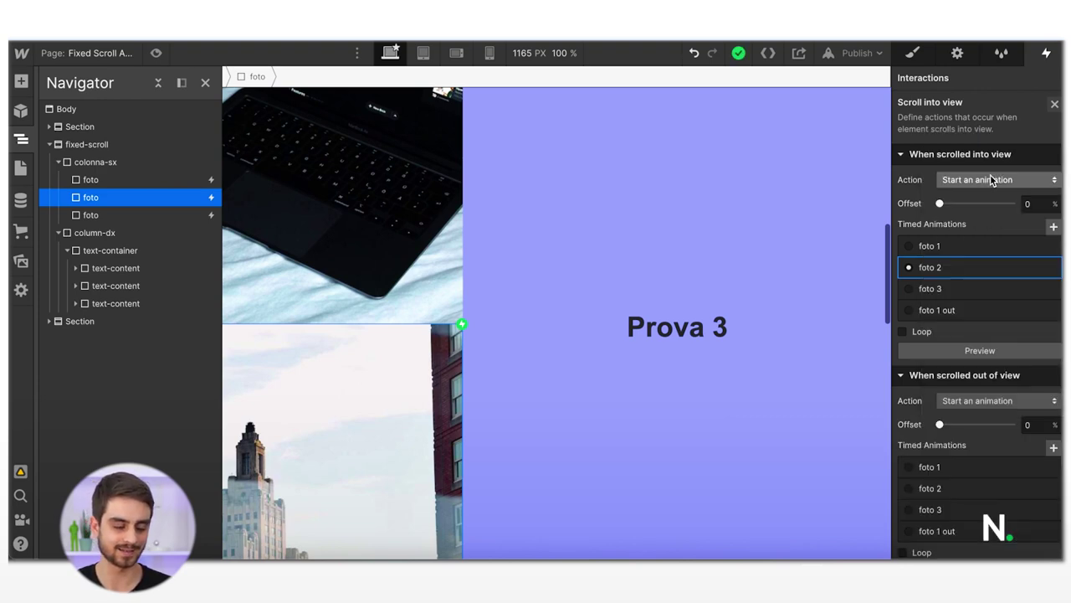
pyautogui.scroll(-2, 975, 503)
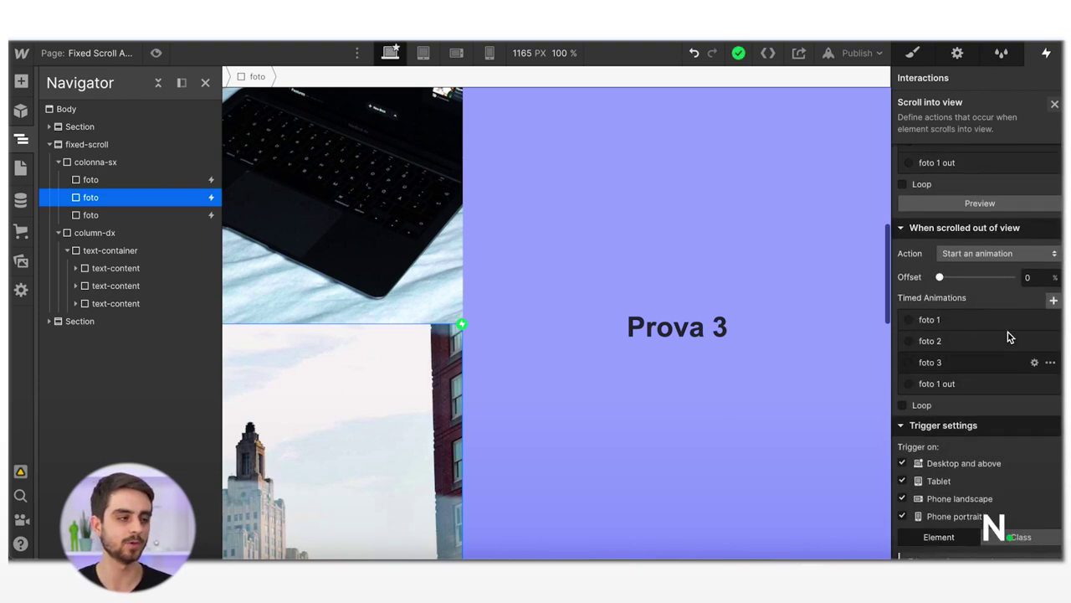
pyautogui.click(1053, 300)
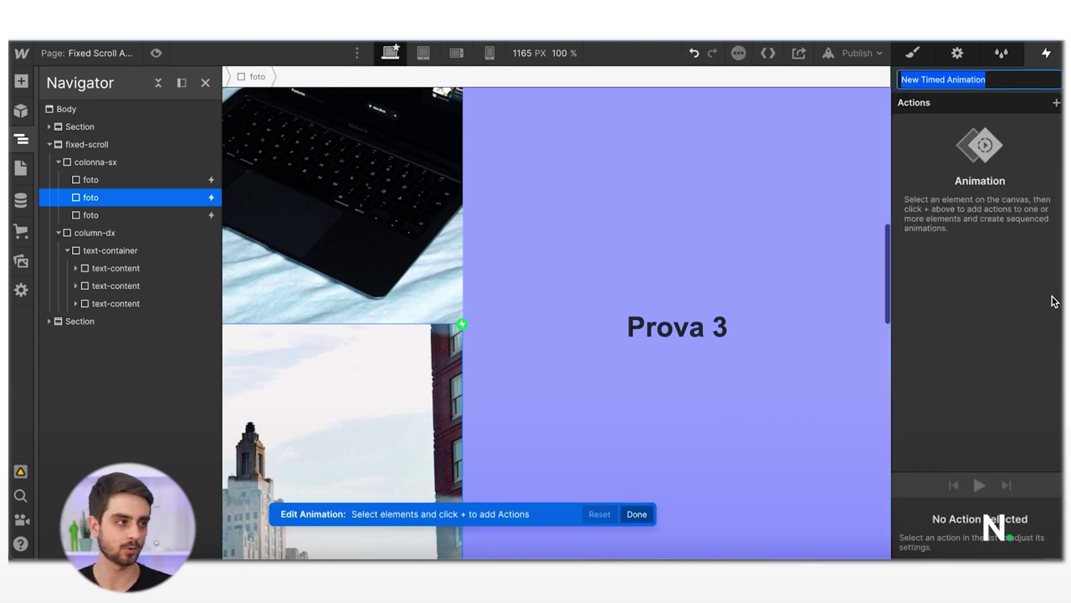
pyautogui.write('foto 2 out')
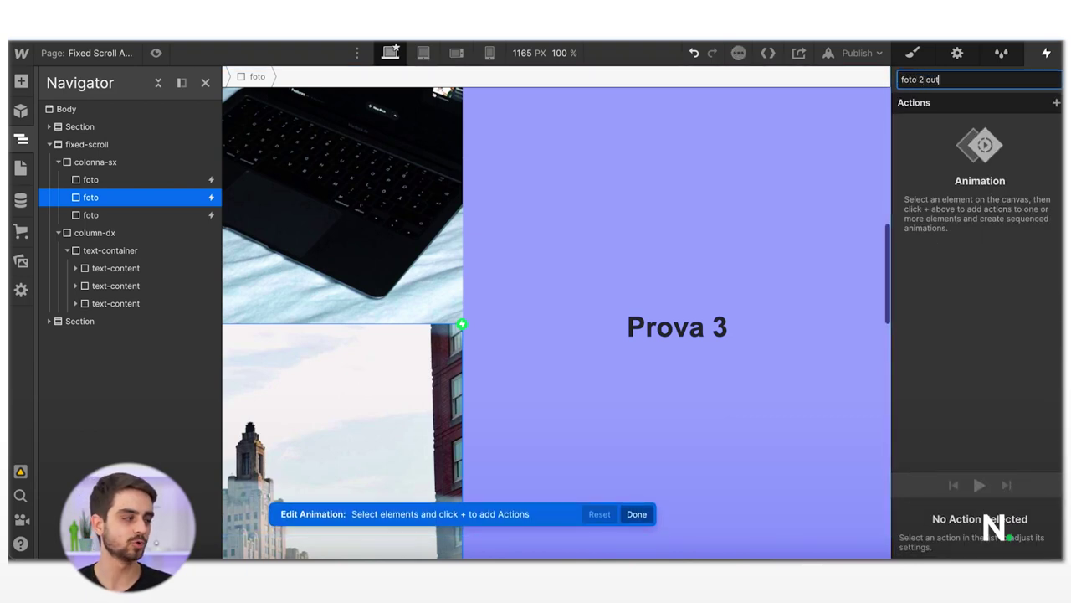
pyautogui.press('Return')
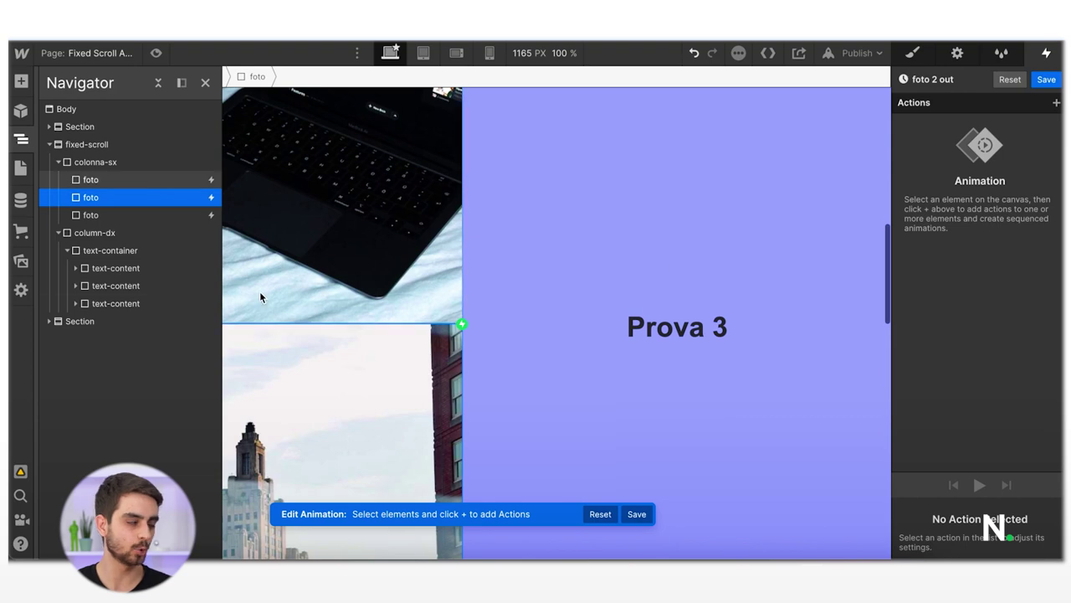
# - Add a 0% Opacity action with Ease easing for the second text-content block, then save the foto 2 out animation
pyautogui.click(139, 285)
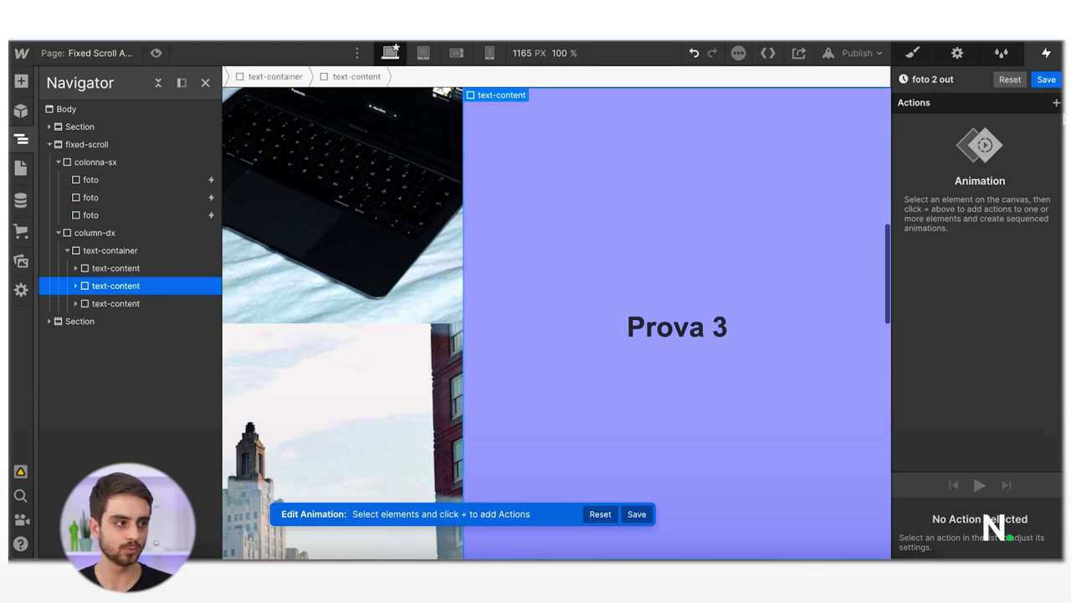
pyautogui.click(1056, 102)
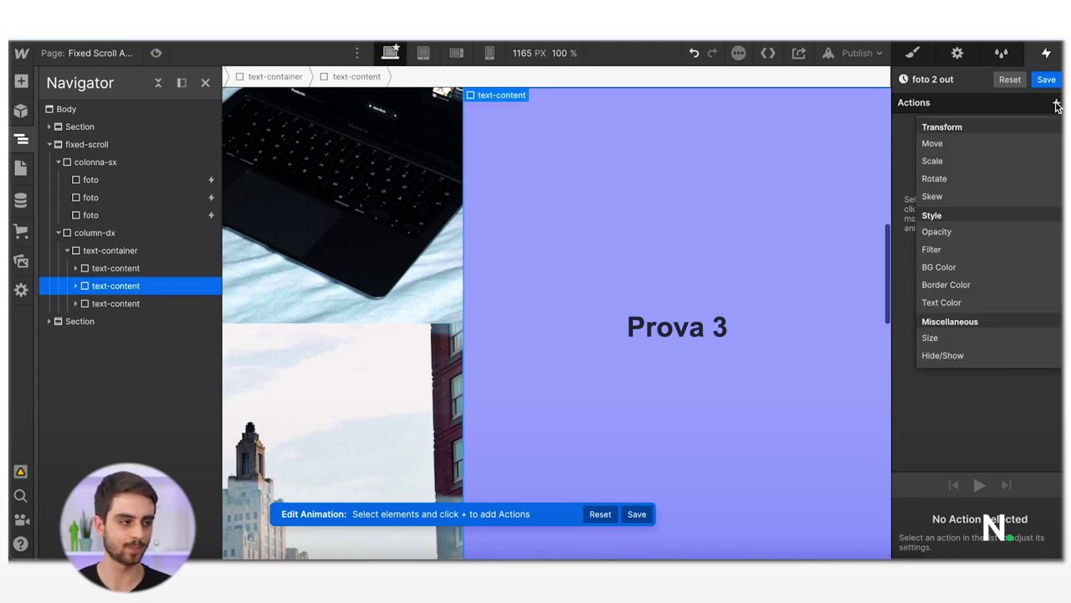
pyautogui.click(954, 232)
pyautogui.scroll(-1, 985, 435)
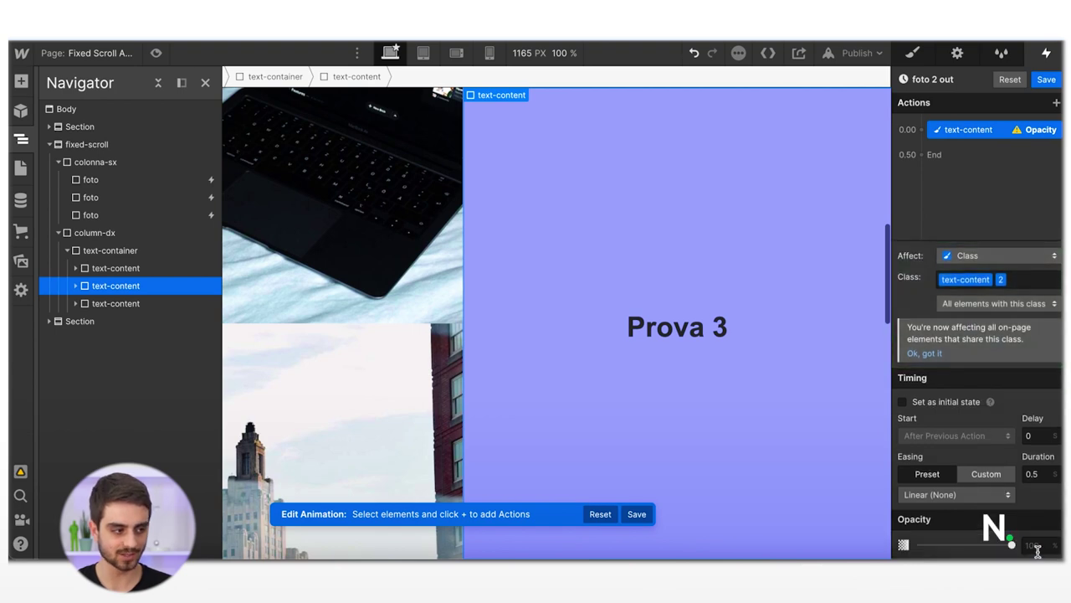
pyautogui.click(1037, 546)
pyautogui.press('Return')
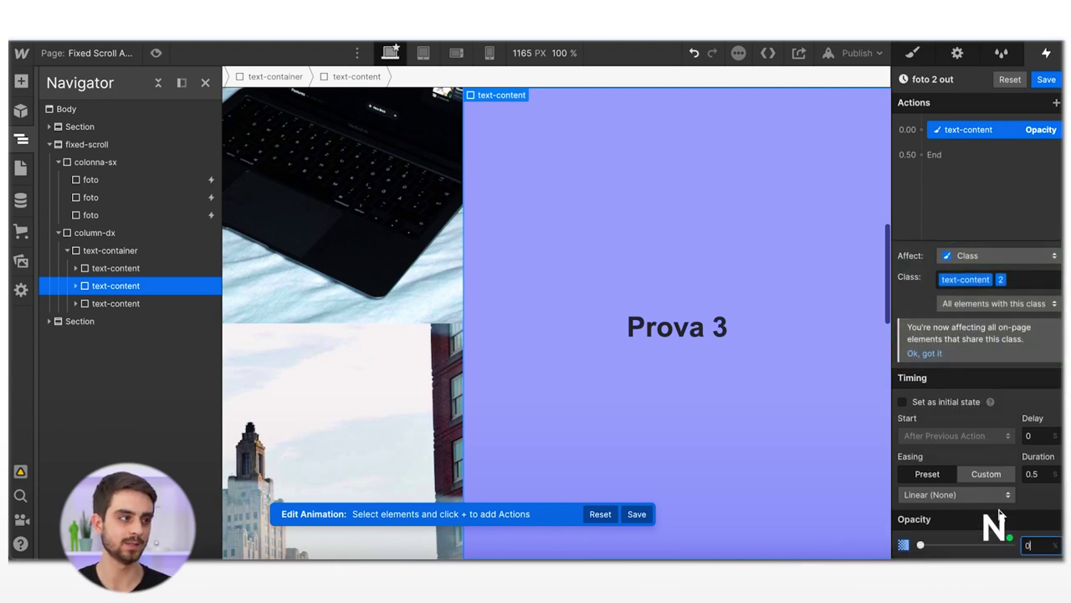
pyautogui.click(964, 497)
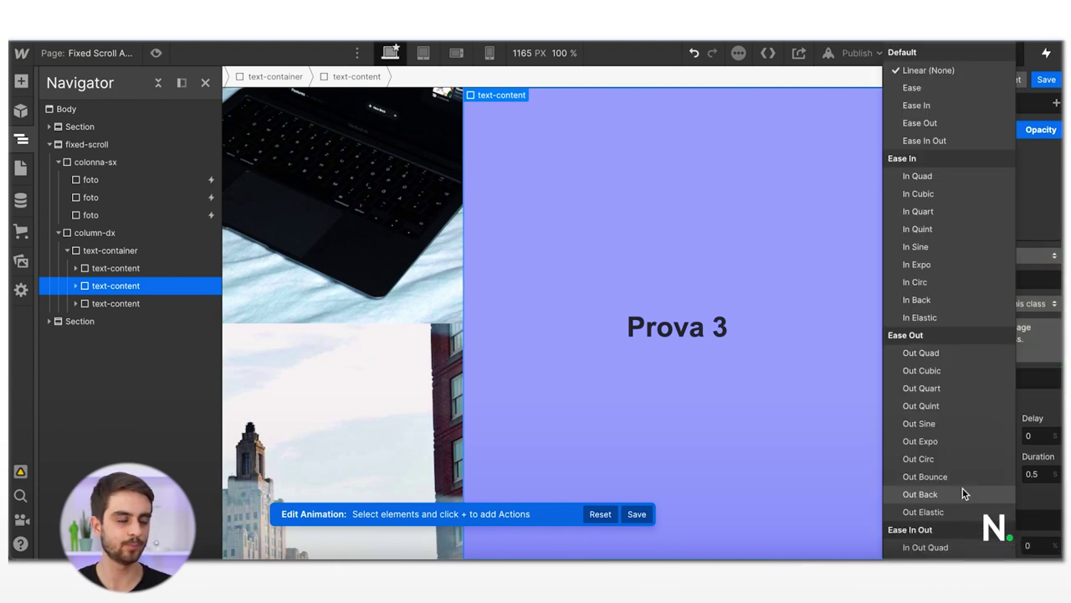
pyautogui.click(912, 88)
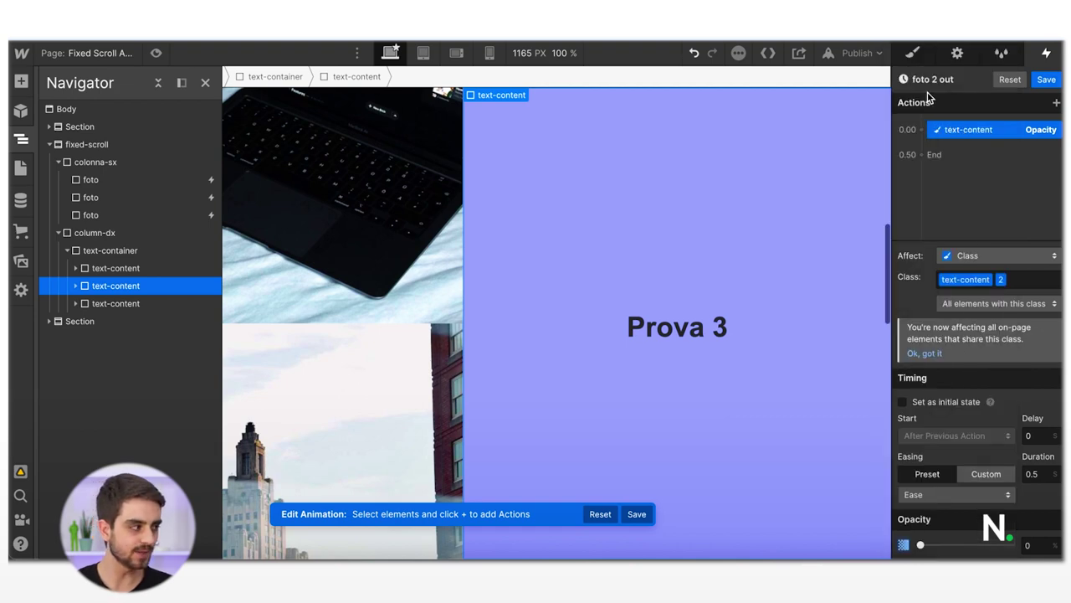
pyautogui.click(1047, 81)
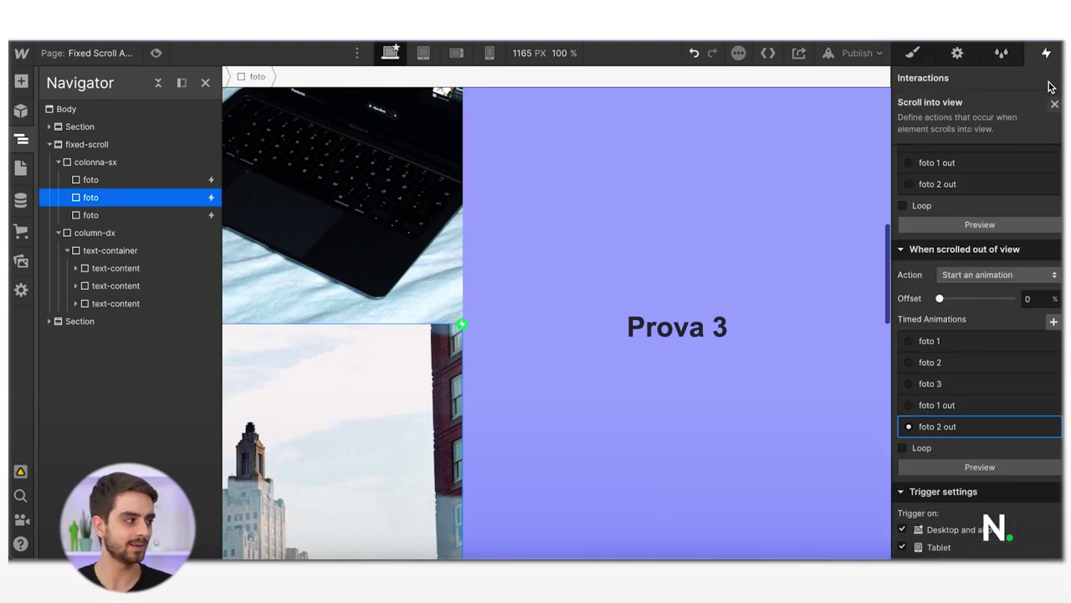
# - Make the third foto block's Scroll into view trigger start a new timed animation named "foto 3 out" when scrolled out of view
pyautogui.click(125, 215)
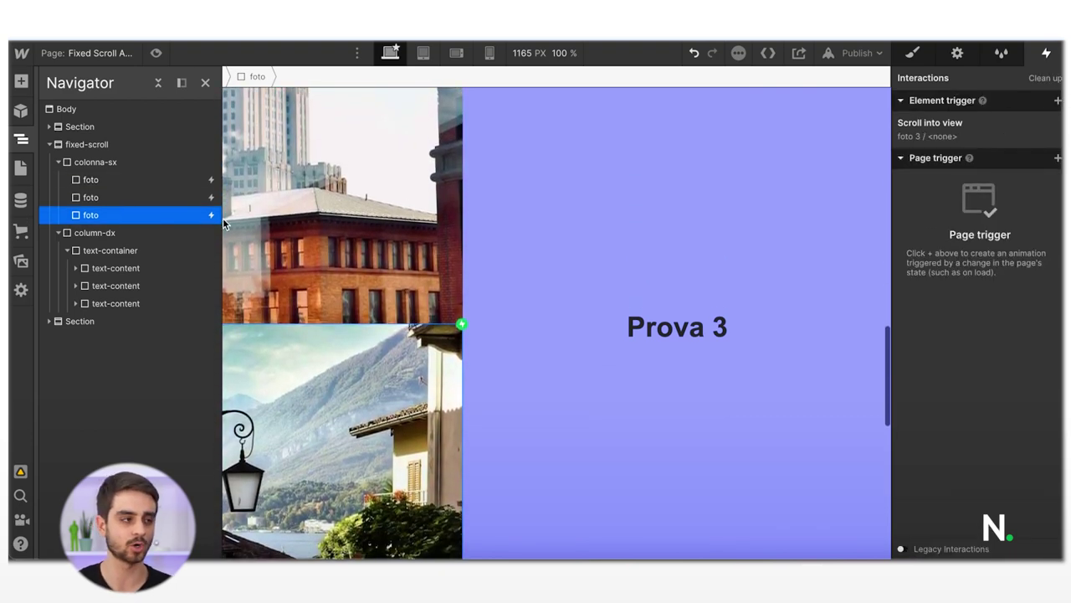
pyautogui.click(984, 141)
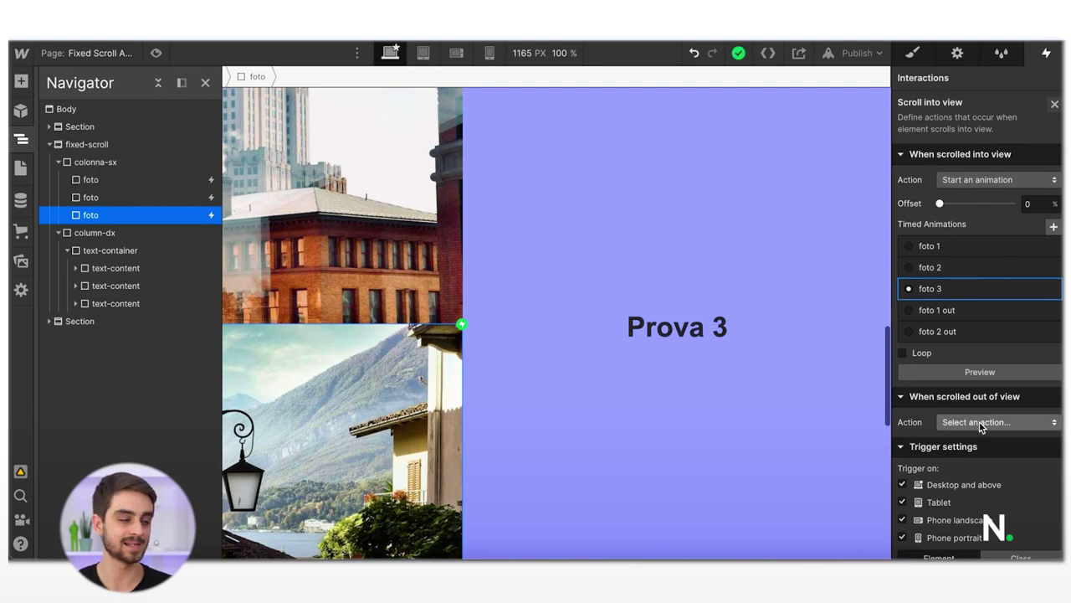
pyautogui.click(980, 423)
pyautogui.click(976, 174)
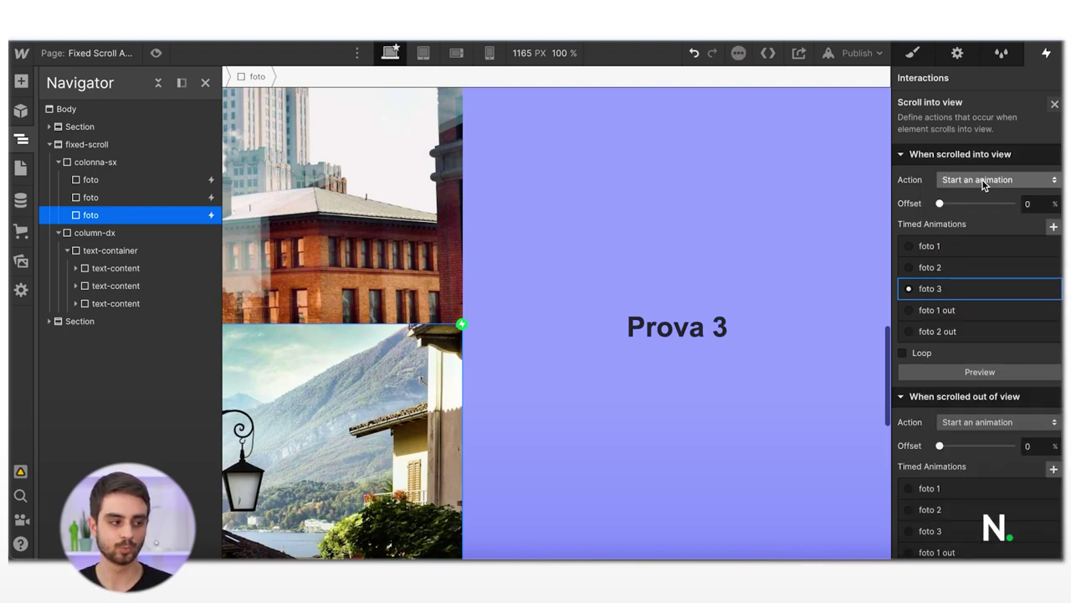
pyautogui.scroll(-3, 973, 384)
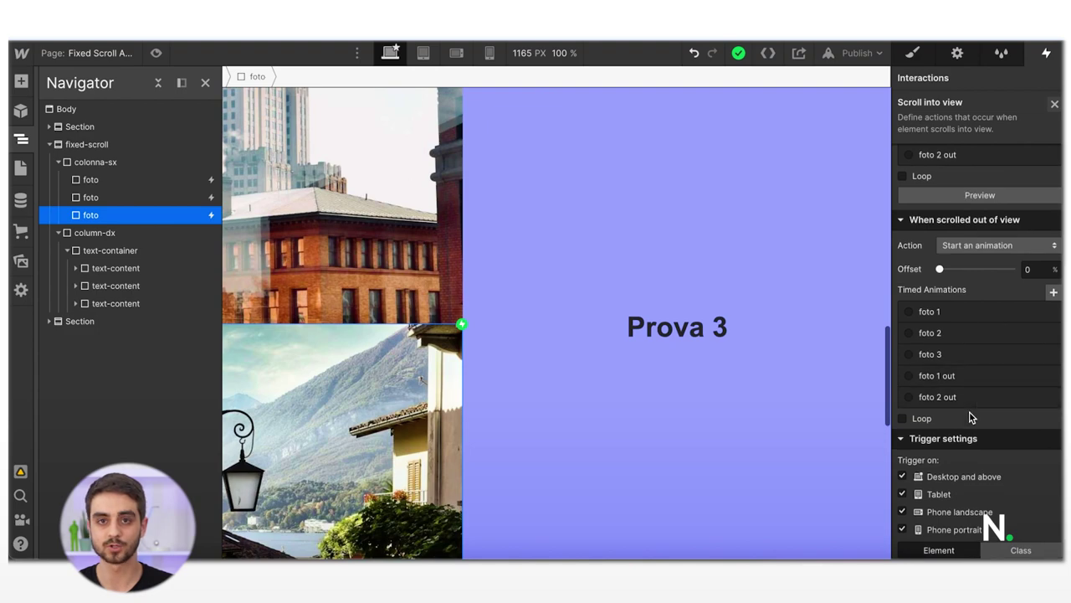
pyautogui.click(1054, 292)
pyautogui.write('fo')
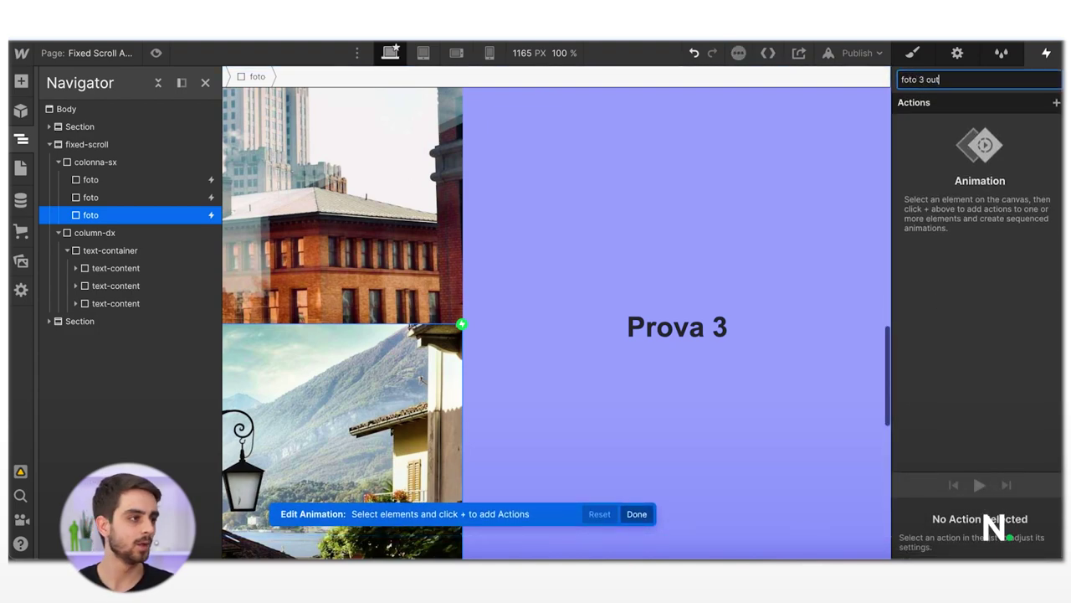
pyautogui.write('to 3 out')
pyautogui.press('Return')
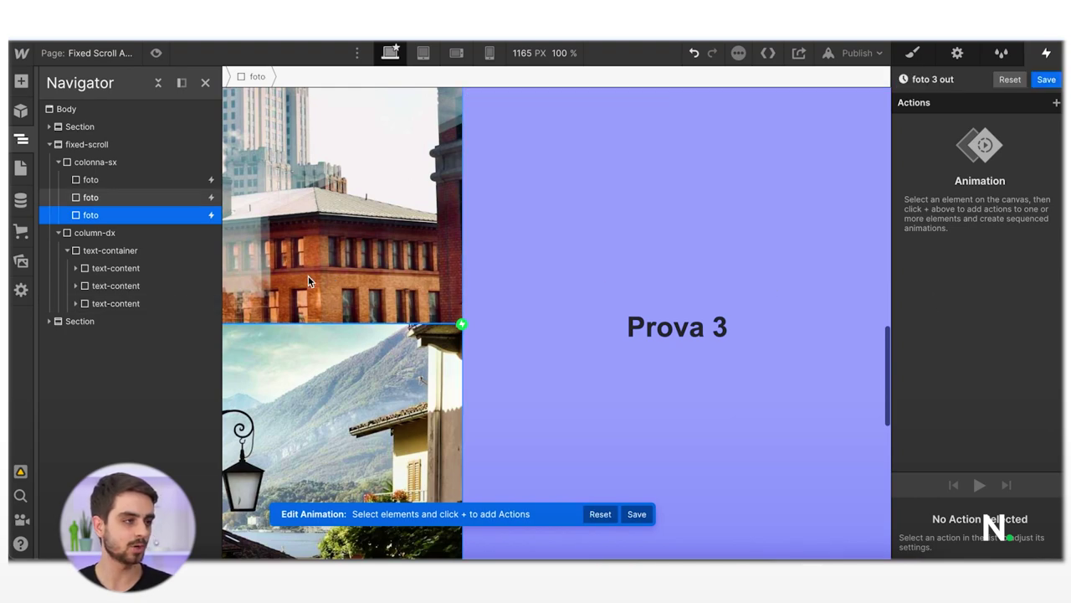
# - Add a 0% Opacity action with Ease easing for the third text-content block, then save foto 3 out and close its trigger settings
pyautogui.click(142, 300)
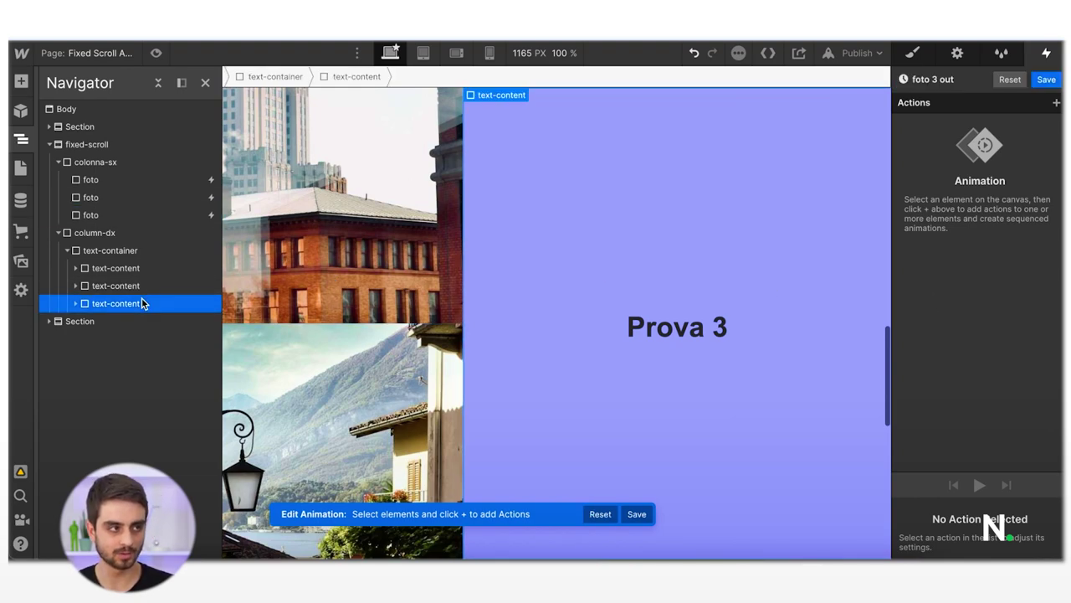
pyautogui.click(1057, 104)
pyautogui.click(969, 232)
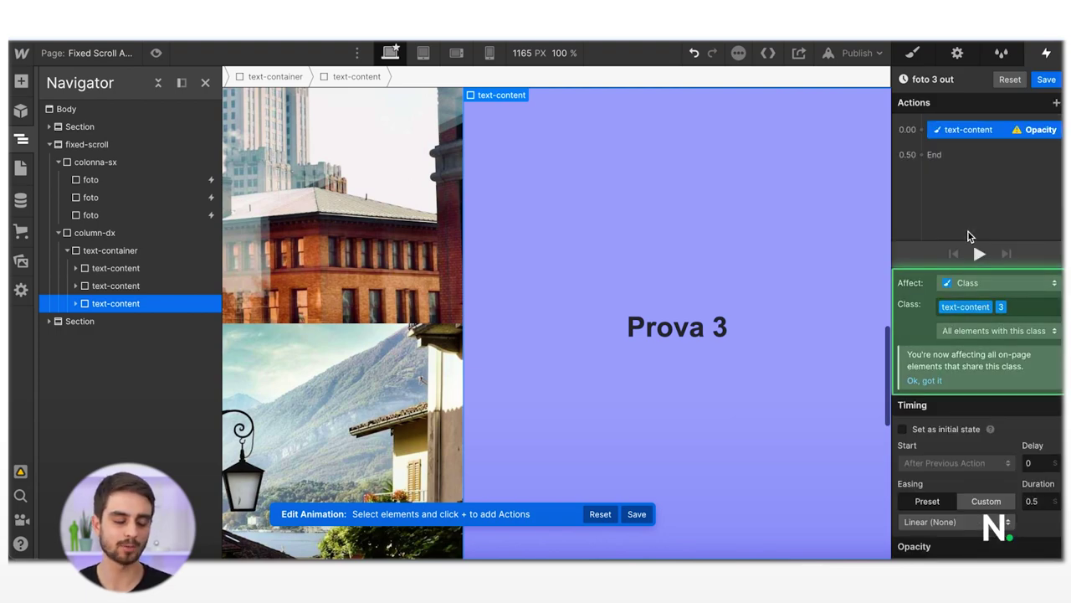
pyautogui.scroll(-1, 1004, 510)
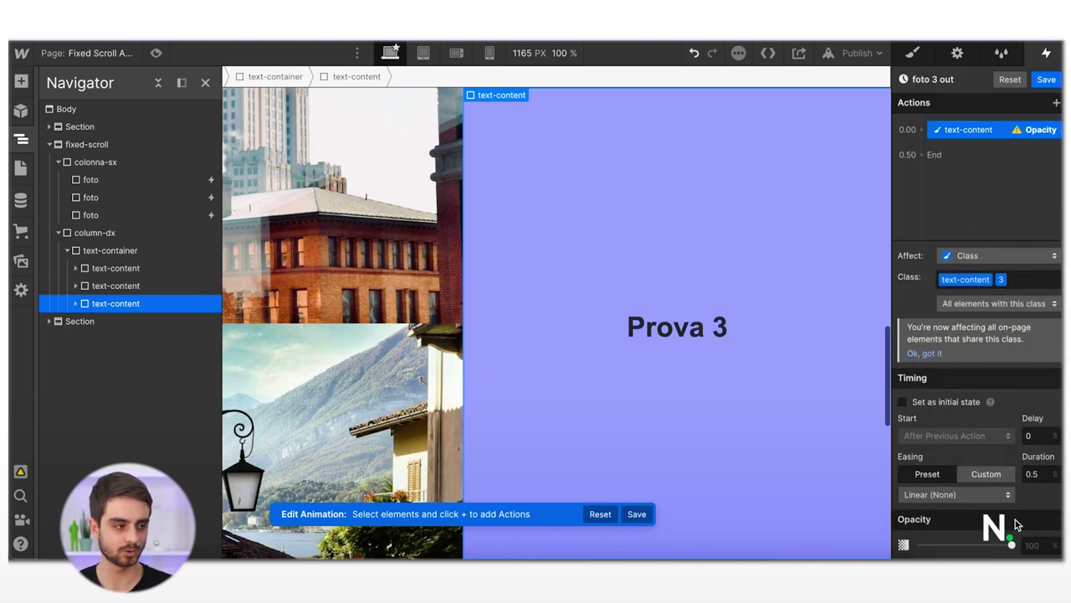
pyautogui.click(1032, 544)
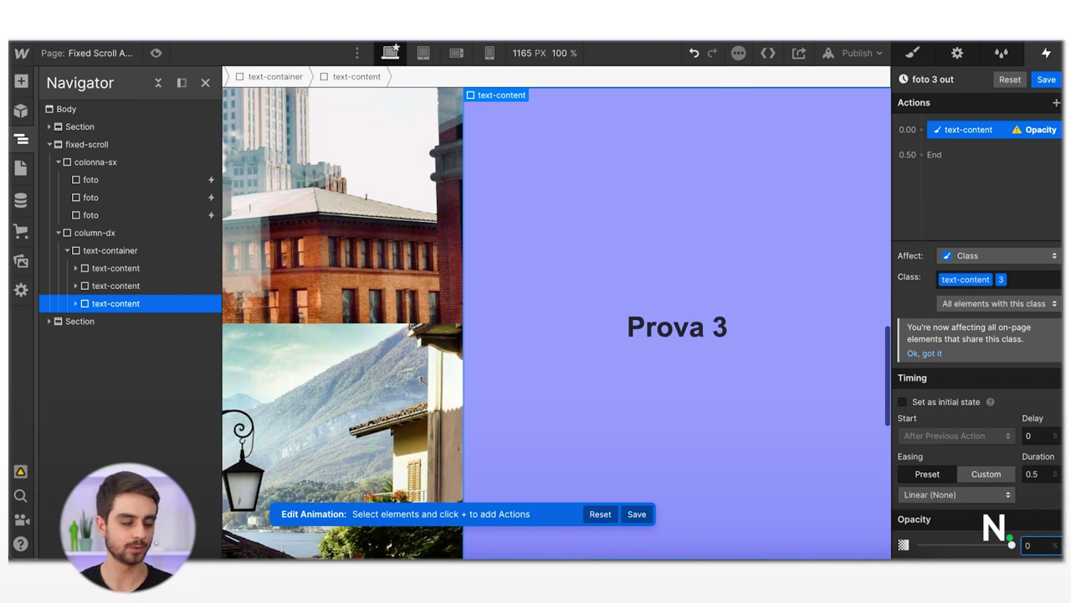
pyautogui.write('0')
pyautogui.click(954, 497)
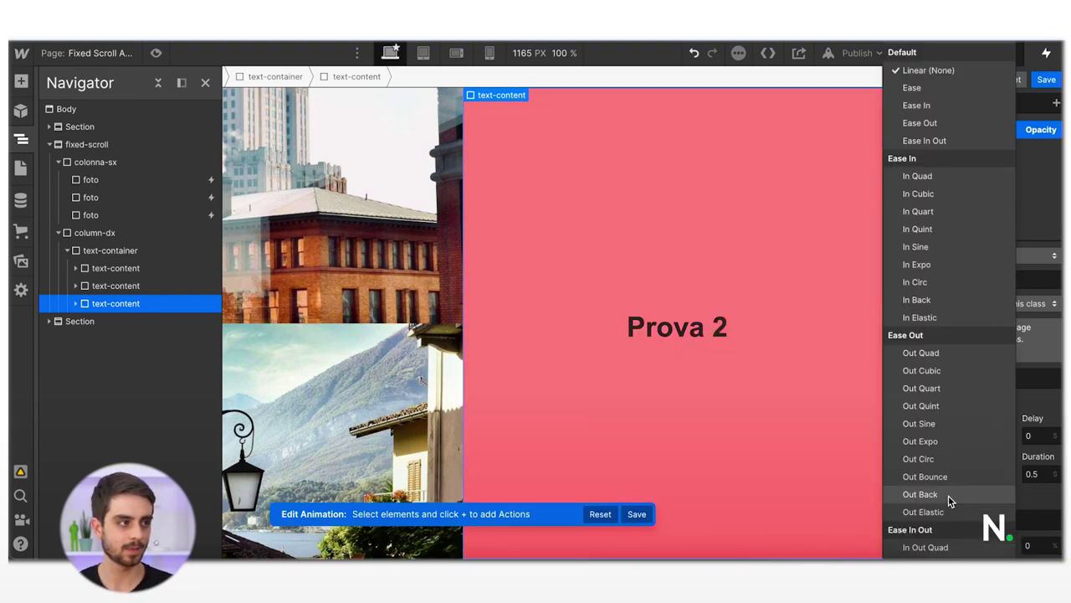
pyautogui.click(937, 89)
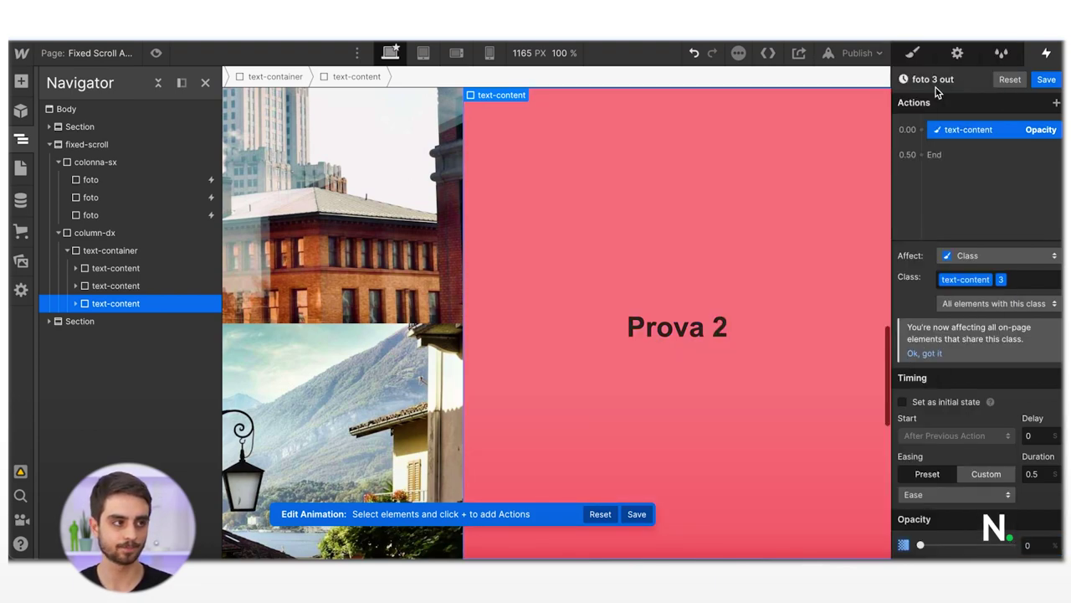
pyautogui.click(1046, 81)
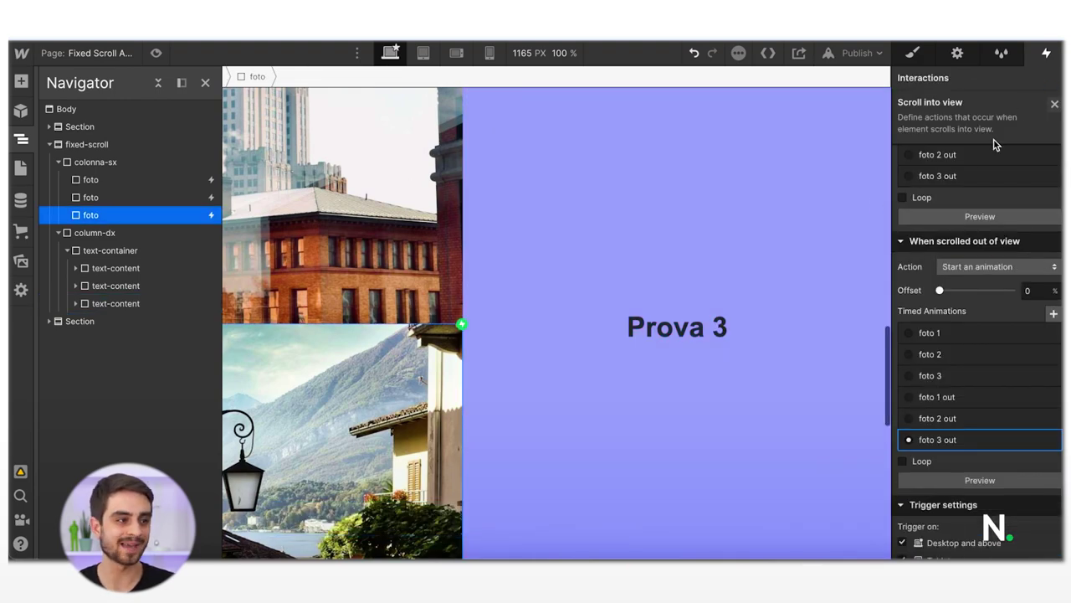
pyautogui.click(1054, 105)
# - Preview the page and scroll through the fixed-scroll section in both directions to check how the text-content blocks switch
pyautogui.scroll(10, 650, 155)
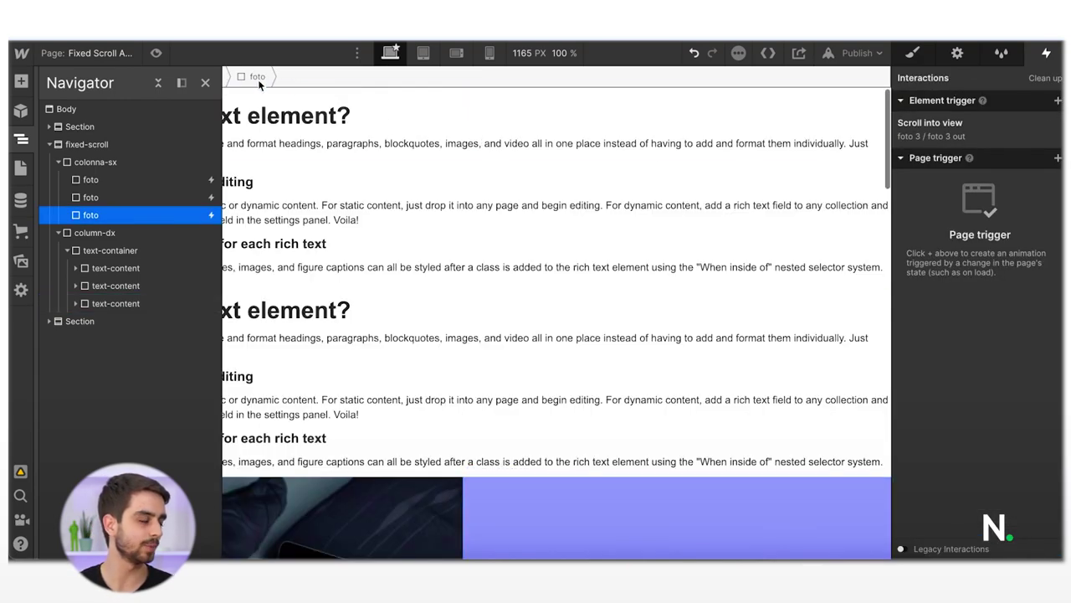
pyautogui.click(156, 53)
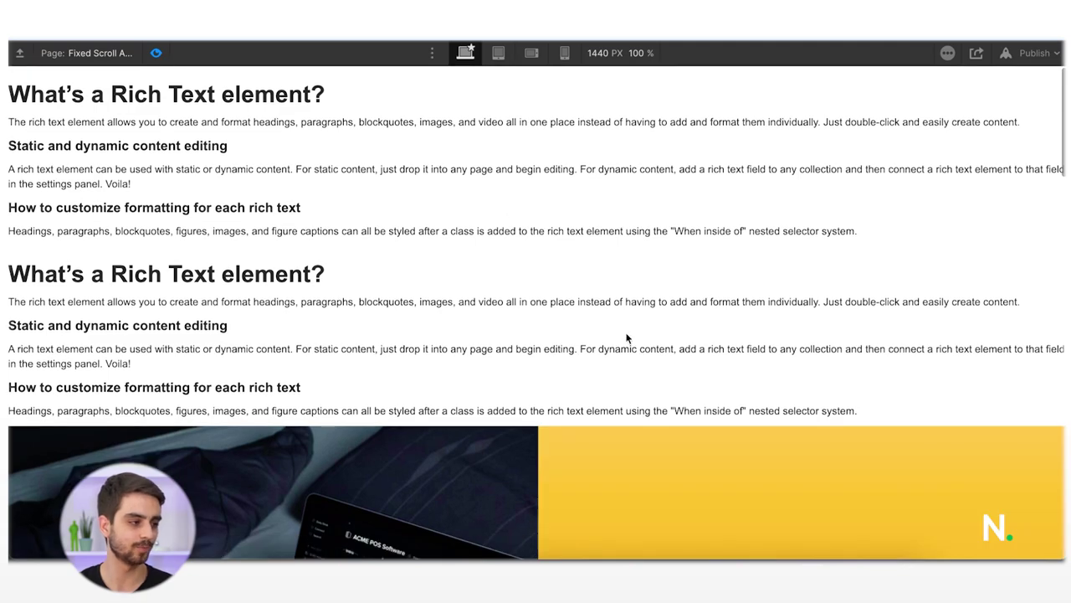
pyautogui.scroll(-10, 626, 334)
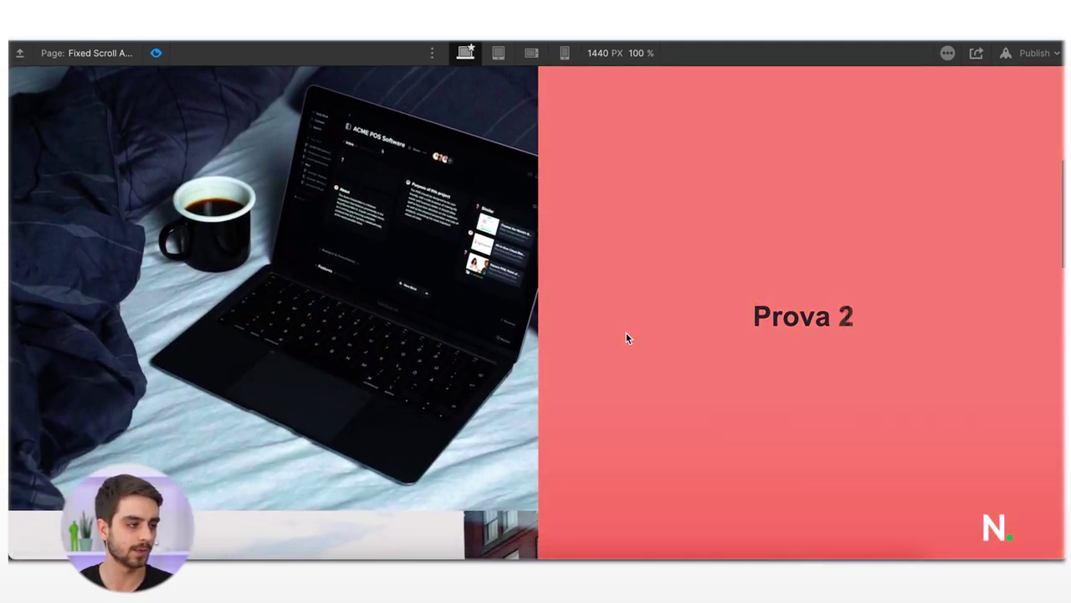
pyautogui.scroll(-10, 626, 334)
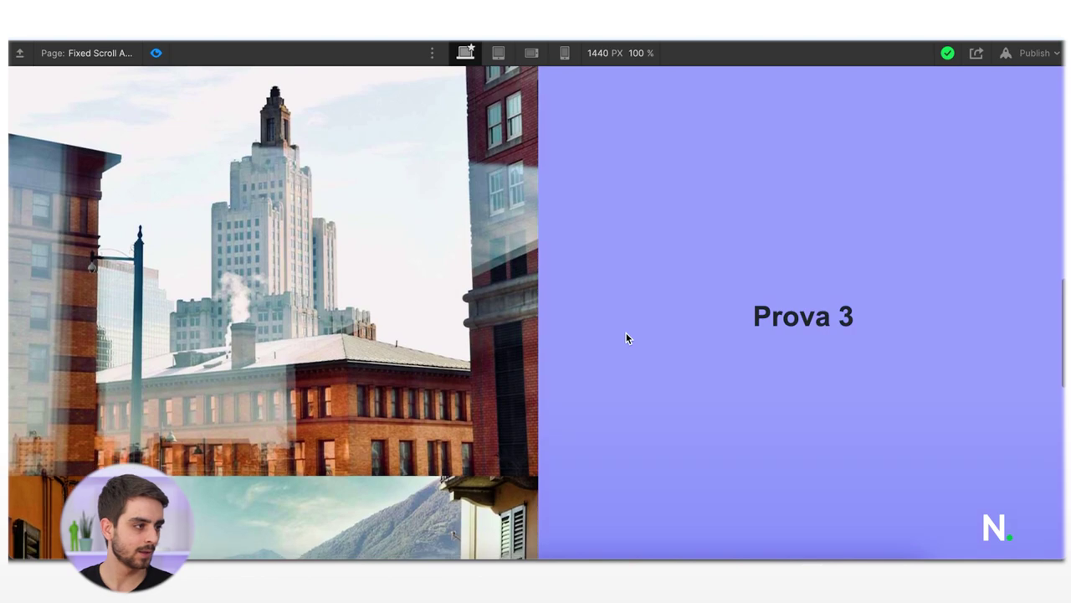
pyautogui.scroll(-10, 626, 334)
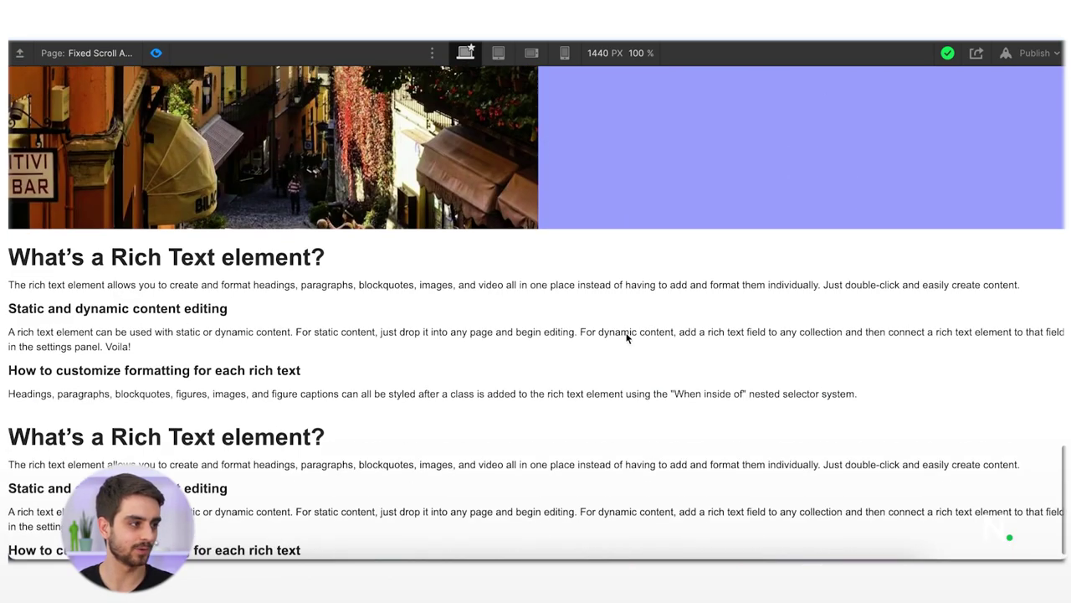
pyautogui.scroll(8, 626, 335)
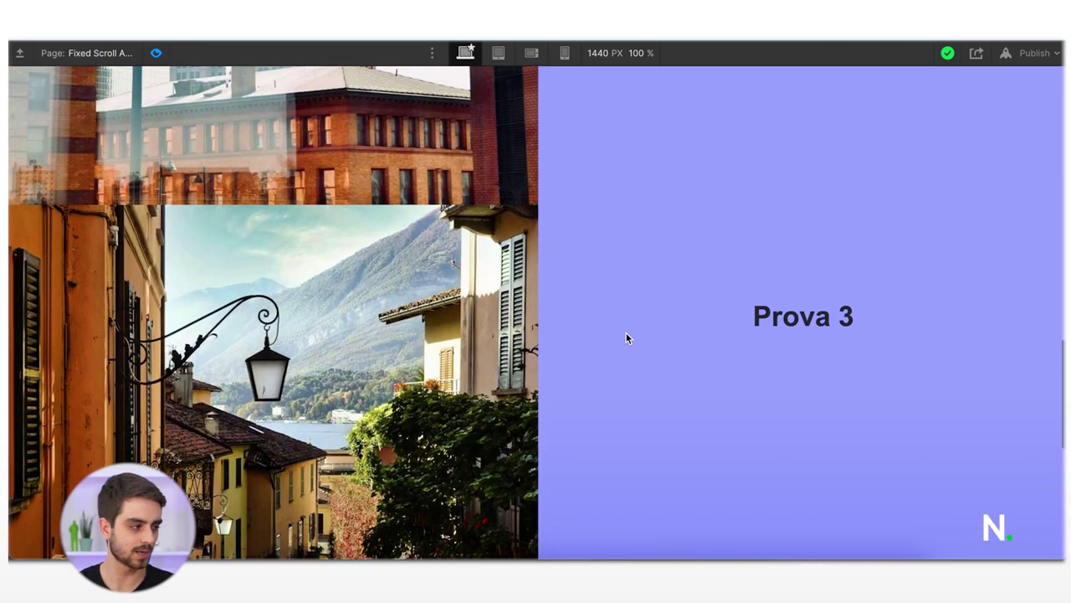
pyautogui.scroll(6, 626, 334)
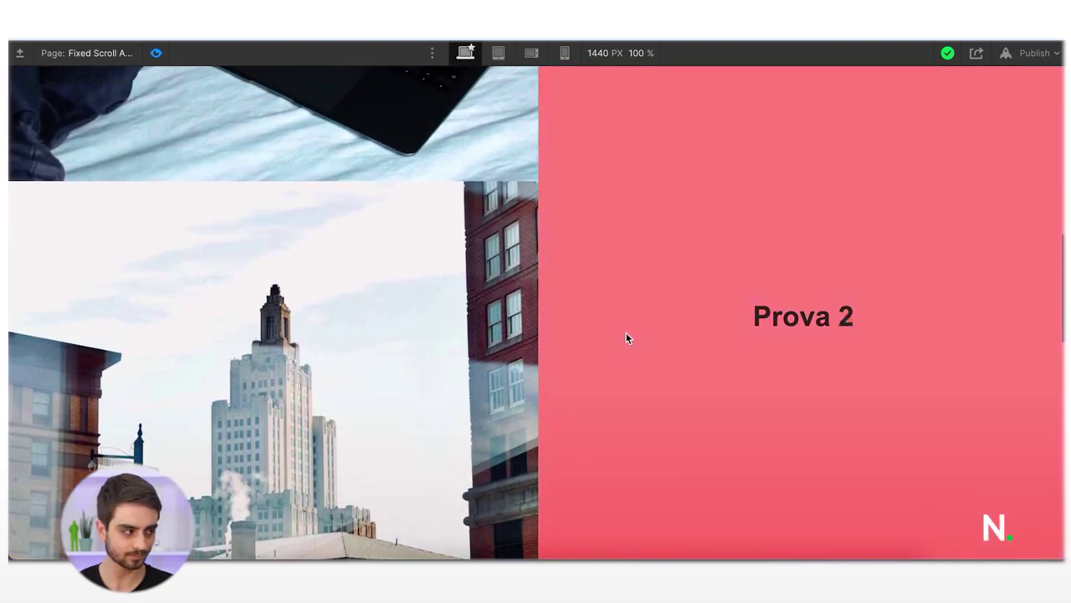
pyautogui.scroll(8, 626, 335)
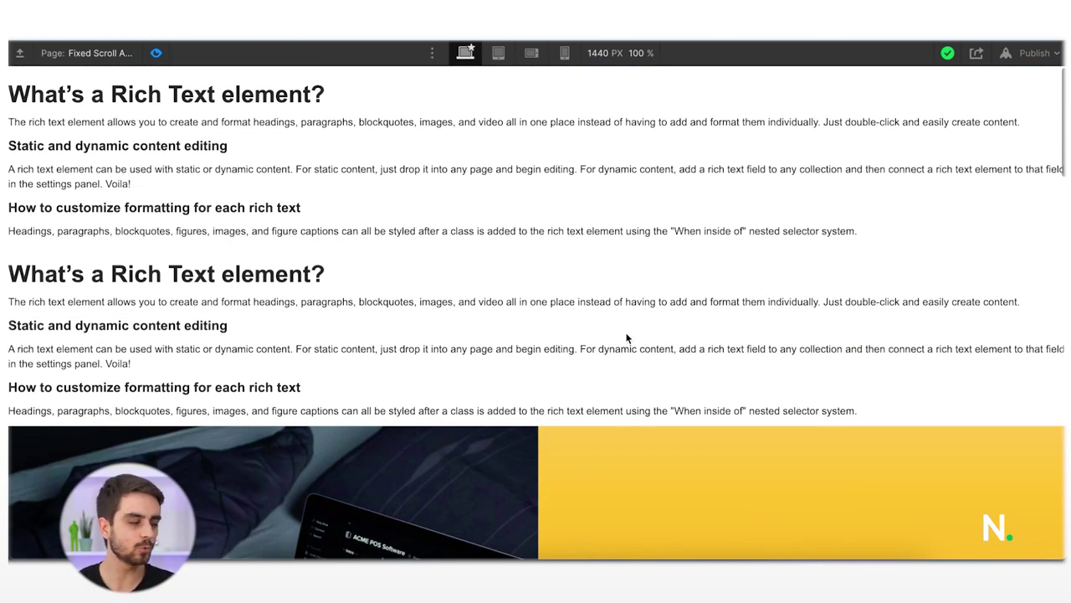
# - Examine in the preview at which scroll positions Prova 1, 2 and 3 swap relative to the photos, then exit the preview
pyautogui.scroll(-3, 626, 338)
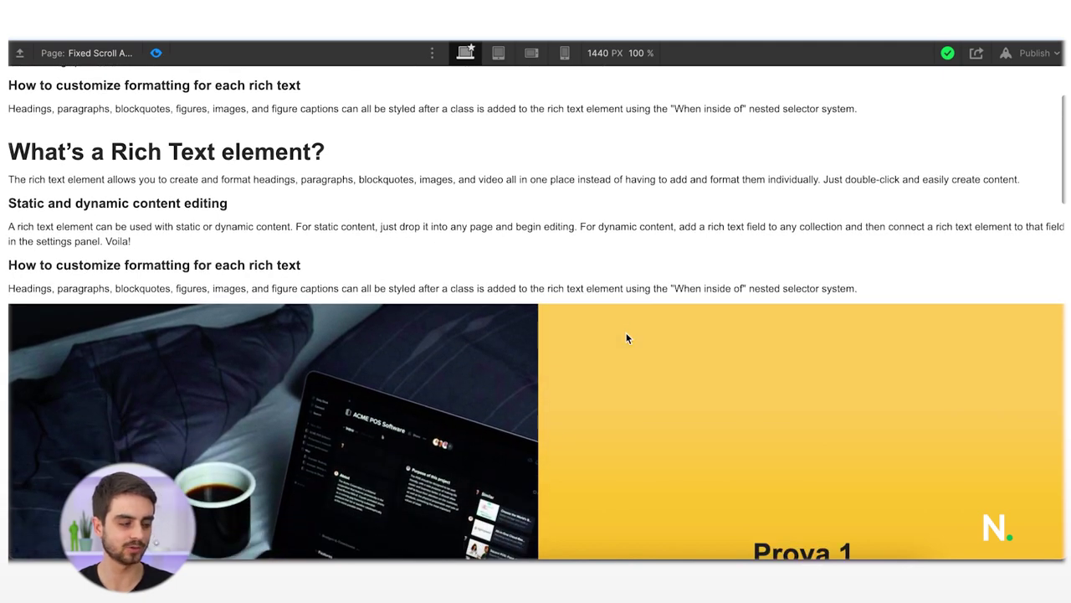
pyautogui.scroll(-4, 626, 337)
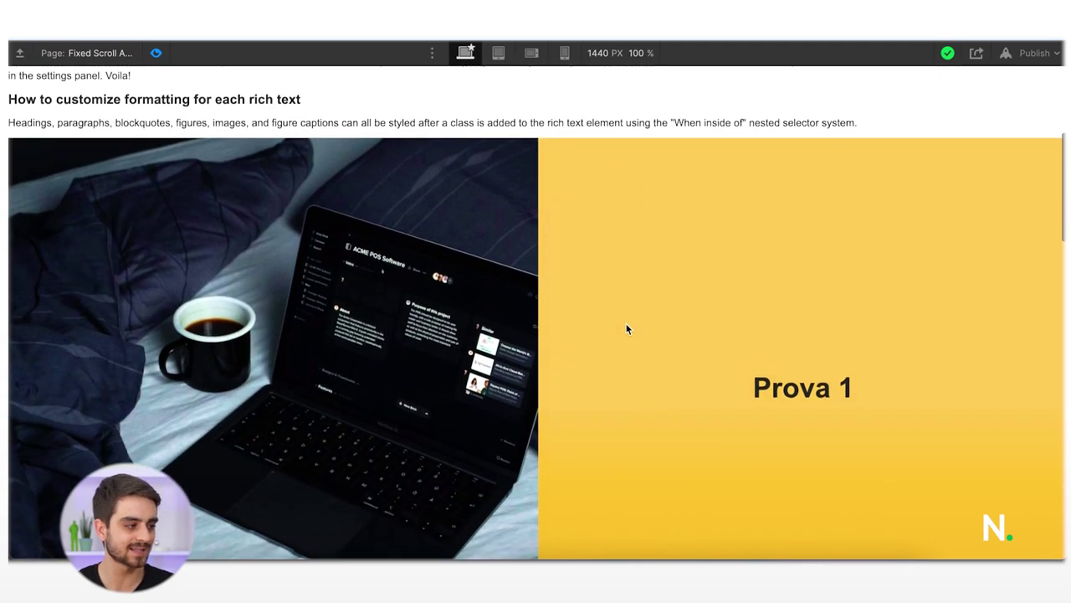
pyautogui.scroll(-5, 626, 329)
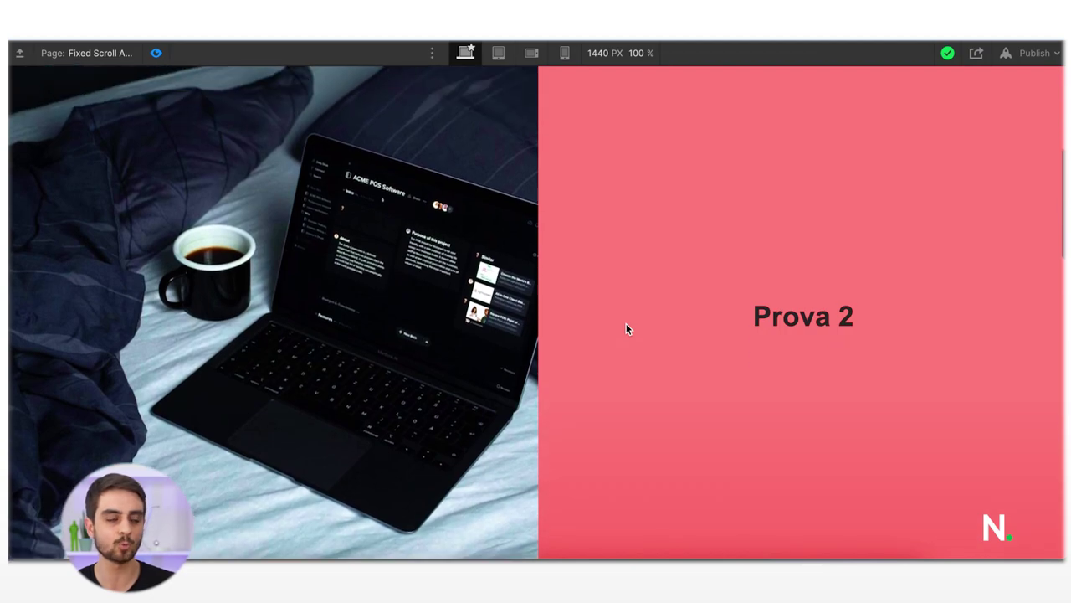
pyautogui.scroll(2, 626, 324)
pyautogui.scroll(-4, 626, 323)
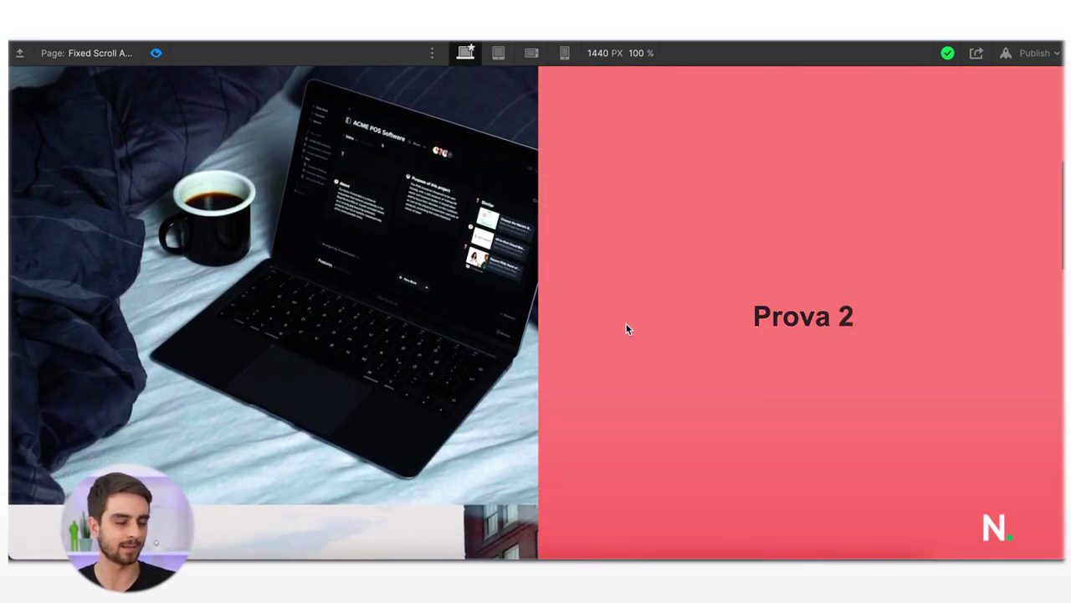
pyautogui.scroll(-8, 626, 325)
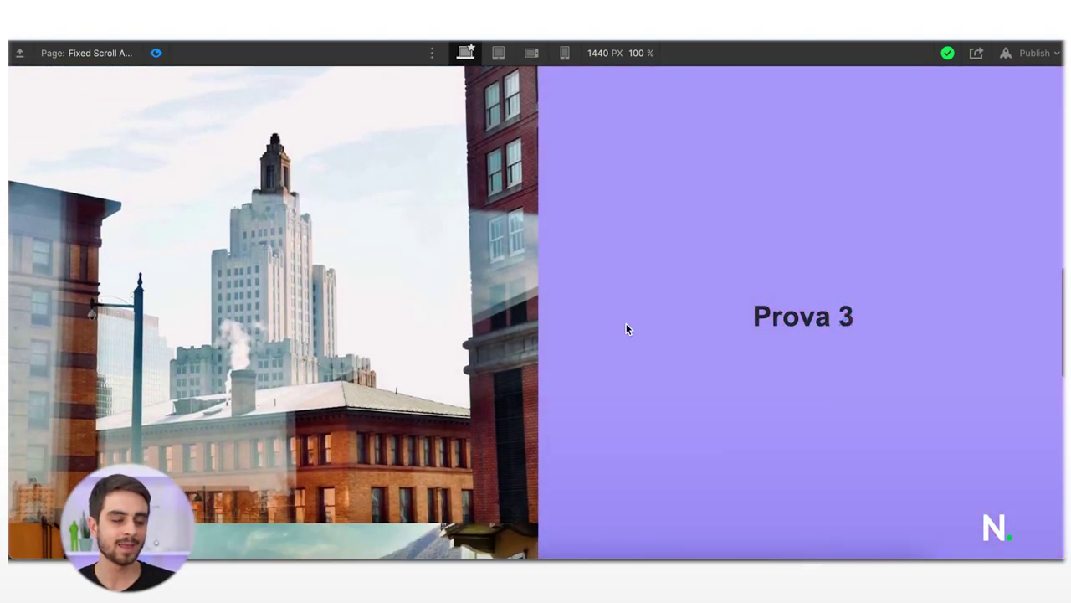
pyautogui.scroll(2, 626, 324)
pyautogui.scroll(-2, 626, 324)
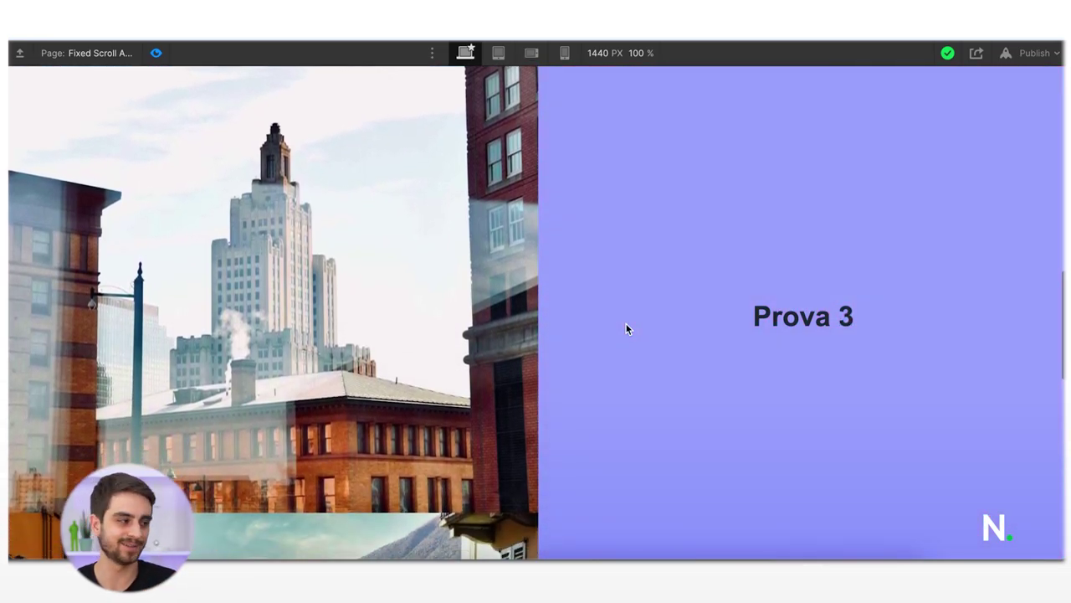
pyautogui.scroll(-10, 627, 326)
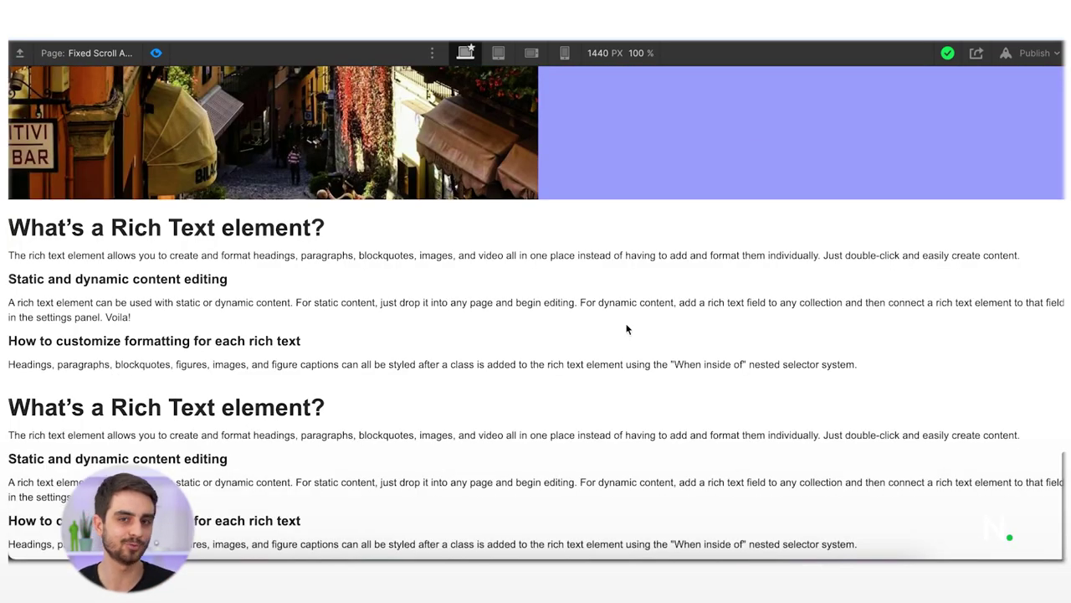
pyautogui.scroll(10, 627, 329)
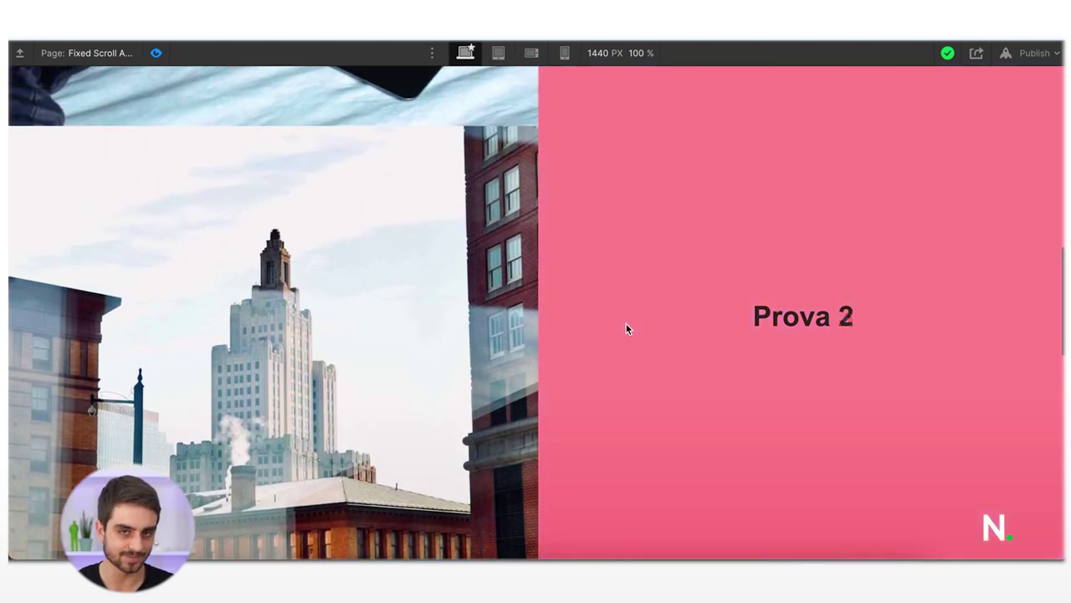
pyautogui.scroll(10, 626, 329)
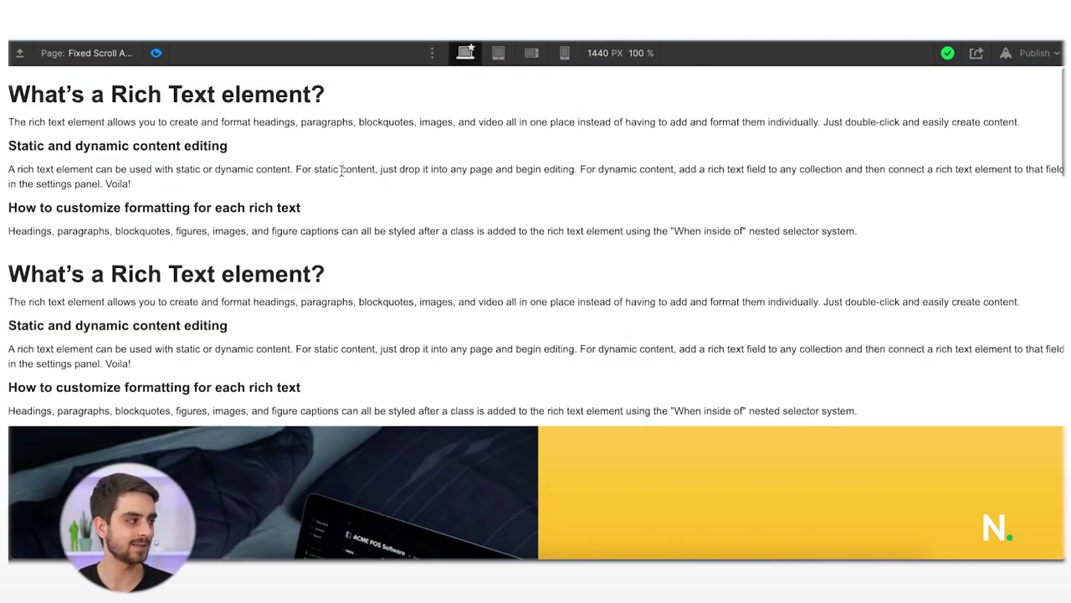
pyautogui.click(156, 54)
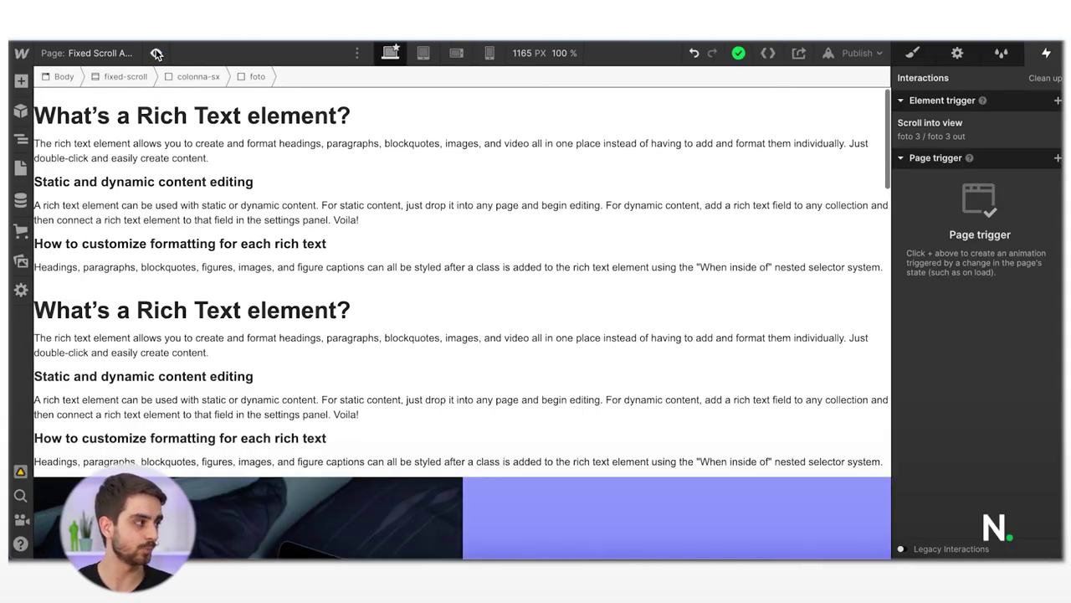
# - Set the second foto block's Scroll into view trigger offset to 40% for both scrolled into view and scrolled out of view
pyautogui.click(21, 141)
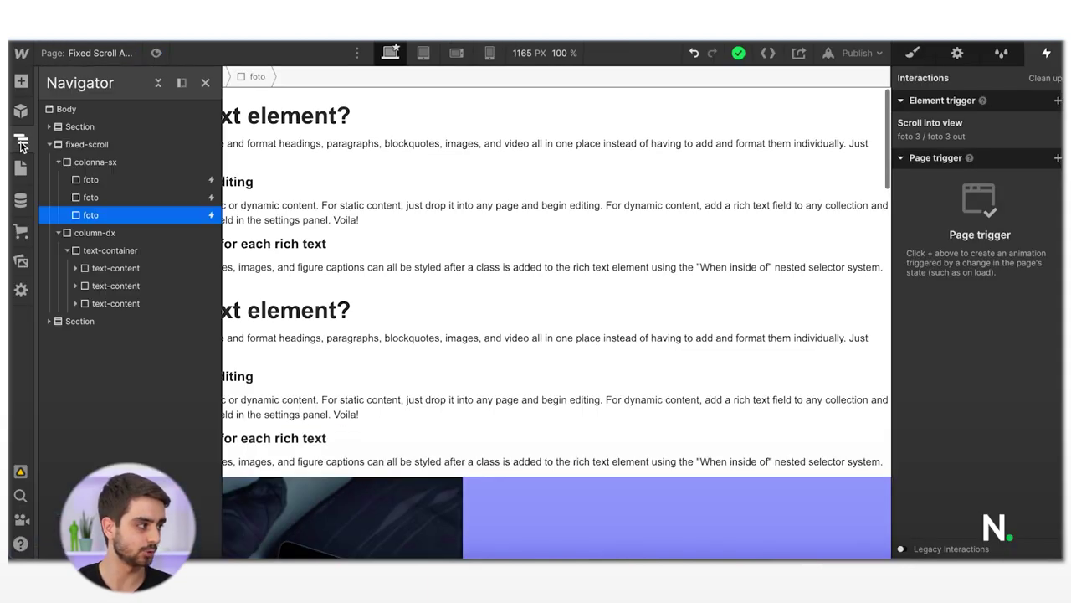
pyautogui.click(131, 183)
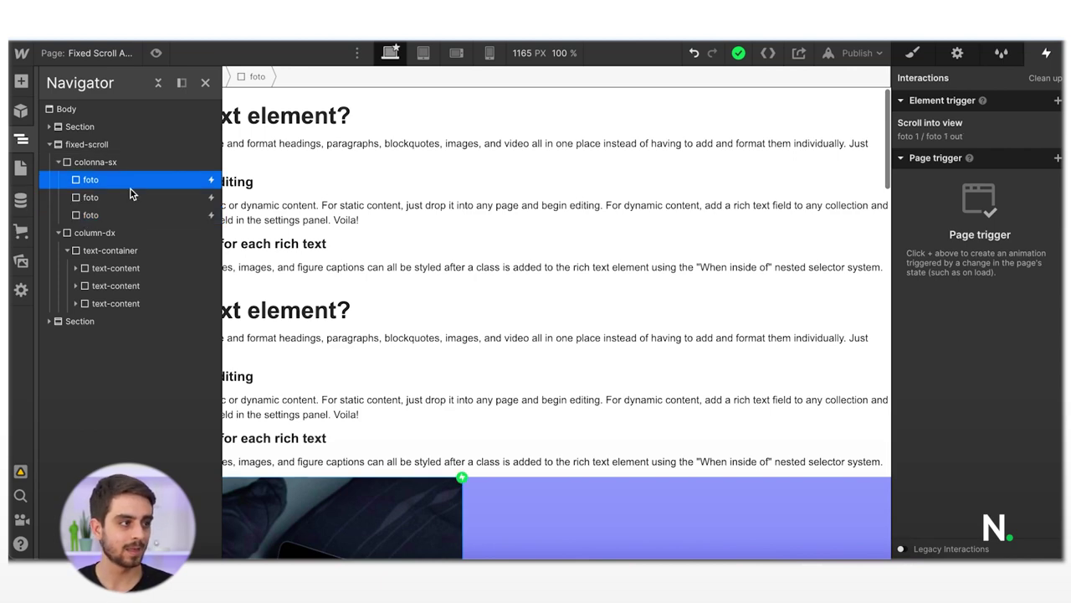
pyautogui.click(132, 194)
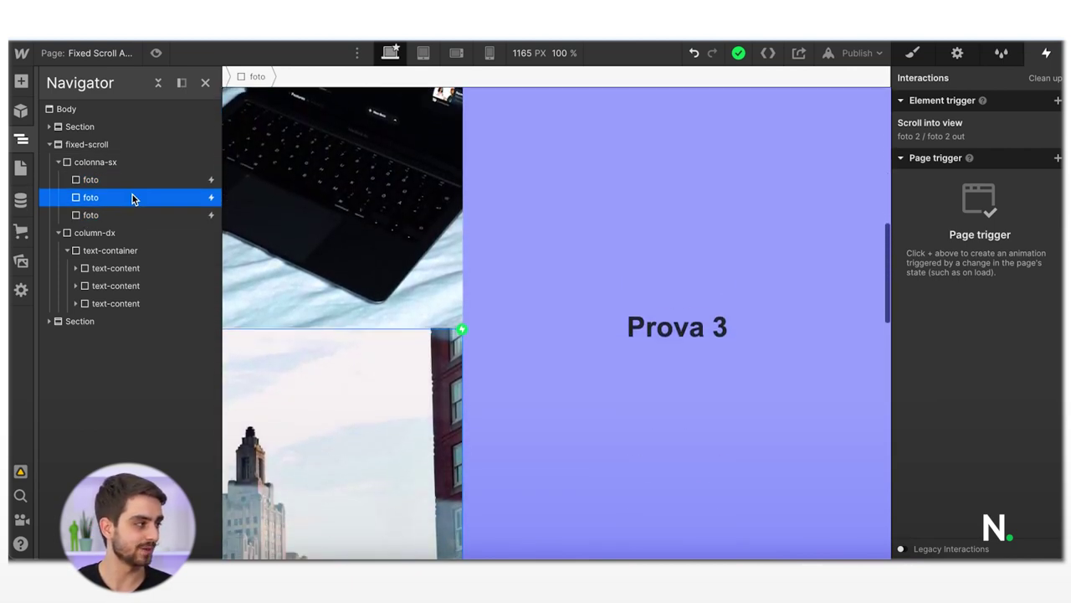
pyautogui.click(939, 139)
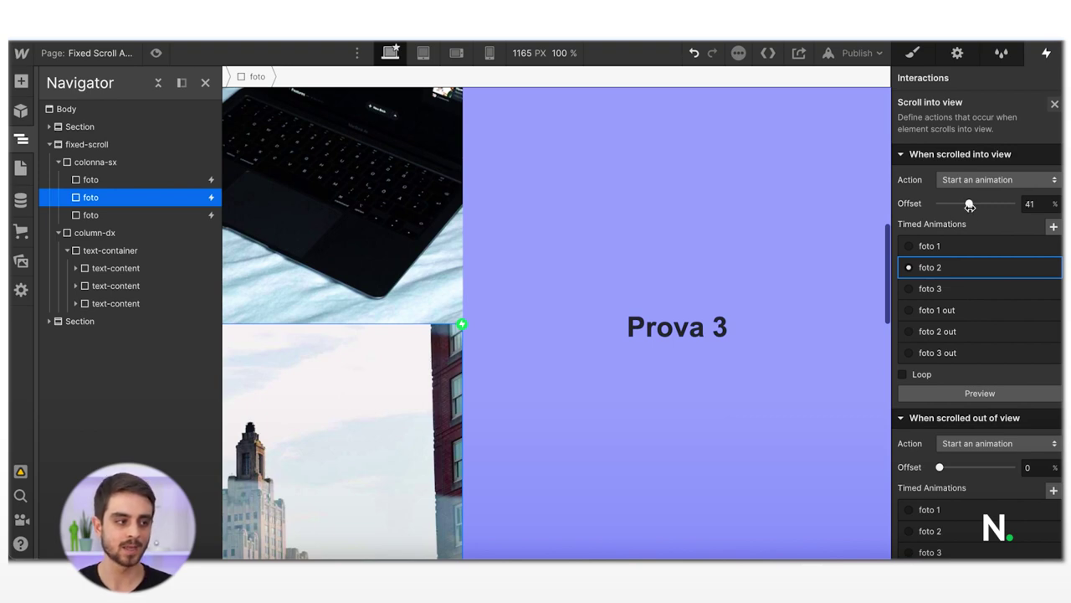
pyautogui.click(1033, 204)
pyautogui.write('40')
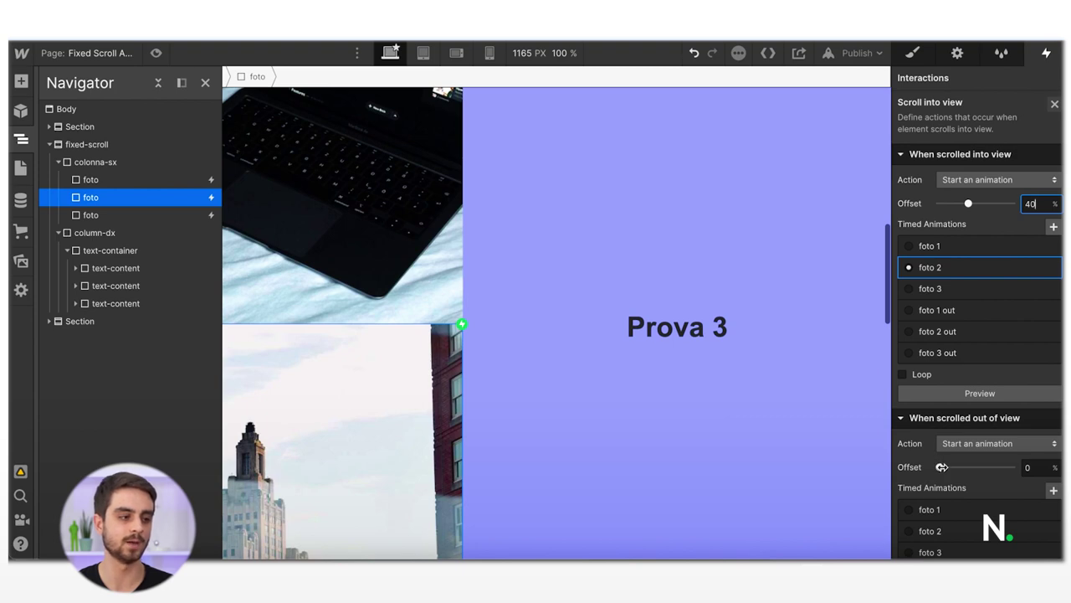
pyautogui.moveTo(942, 467); pyautogui.dragTo(954, 467)
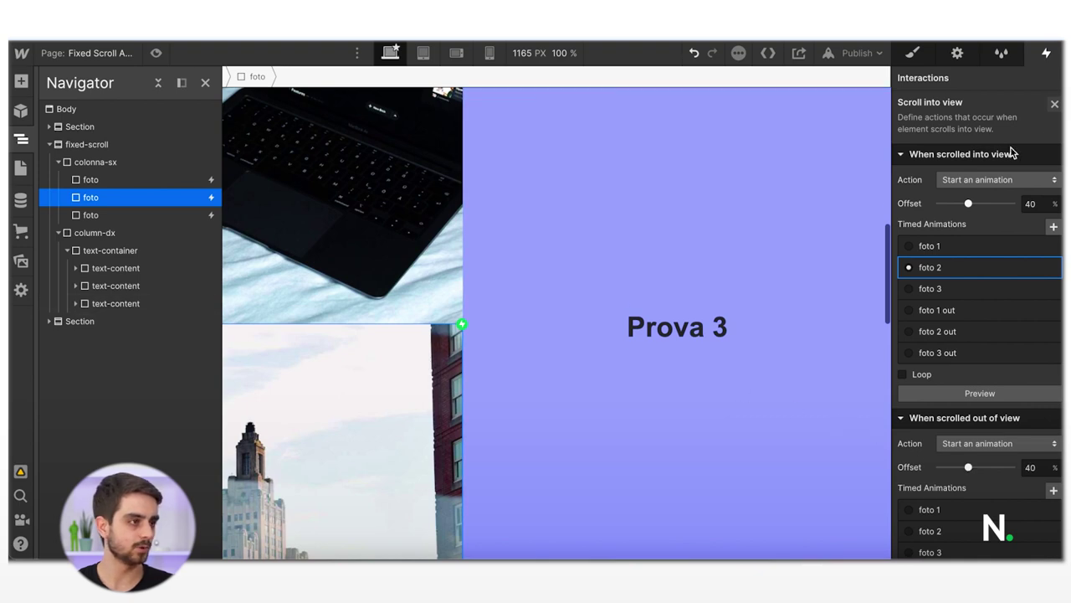
pyautogui.click(1054, 103)
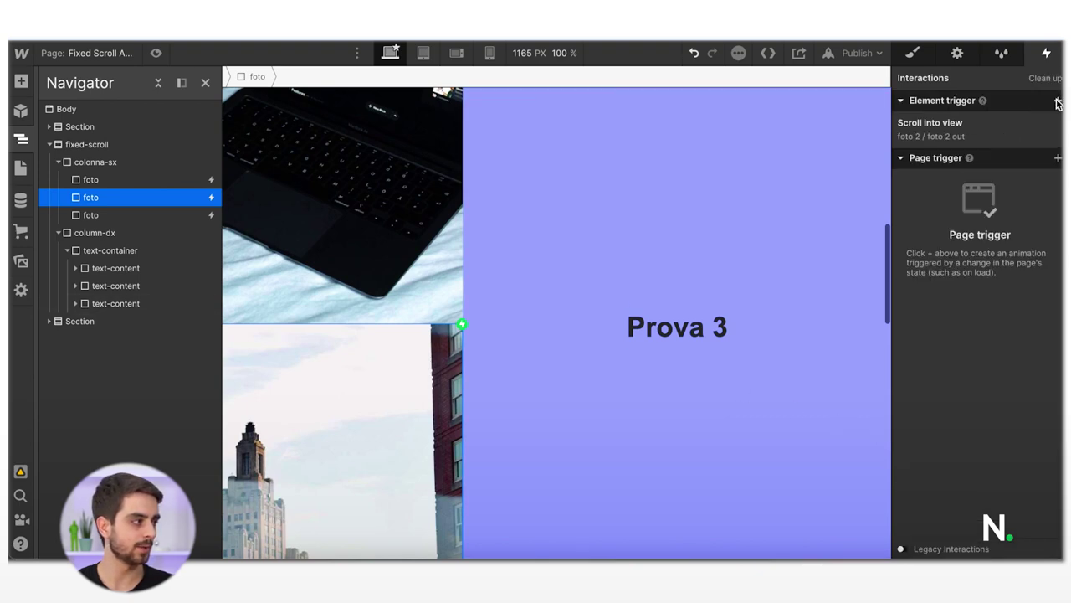
# - Set the third foto block's When scrolled into view offset to 40% and close its trigger settings
pyautogui.click(98, 218)
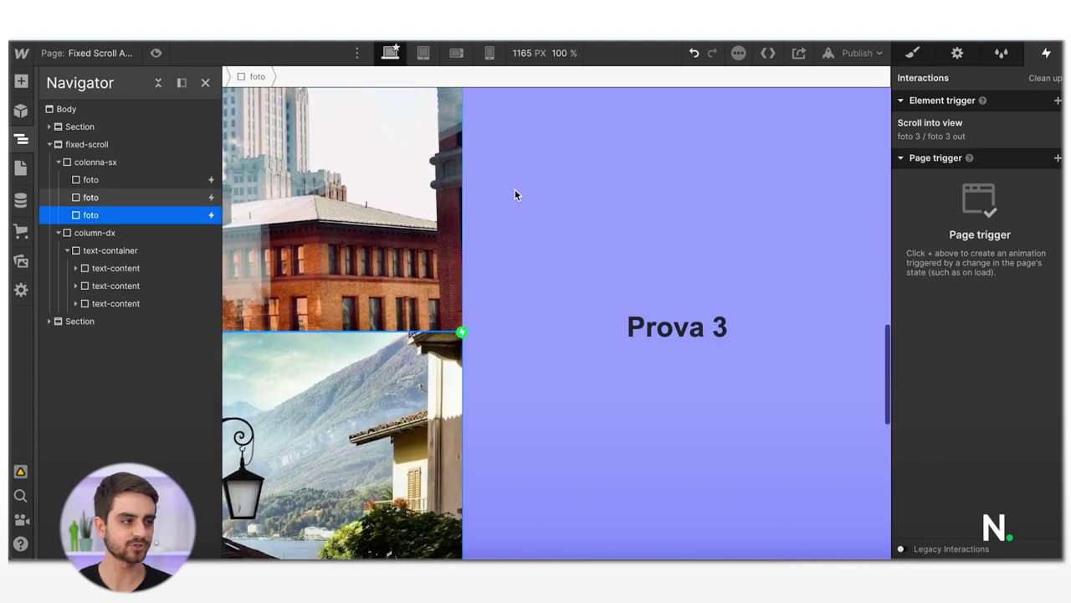
pyautogui.click(943, 132)
pyautogui.scroll(-1, 946, 178)
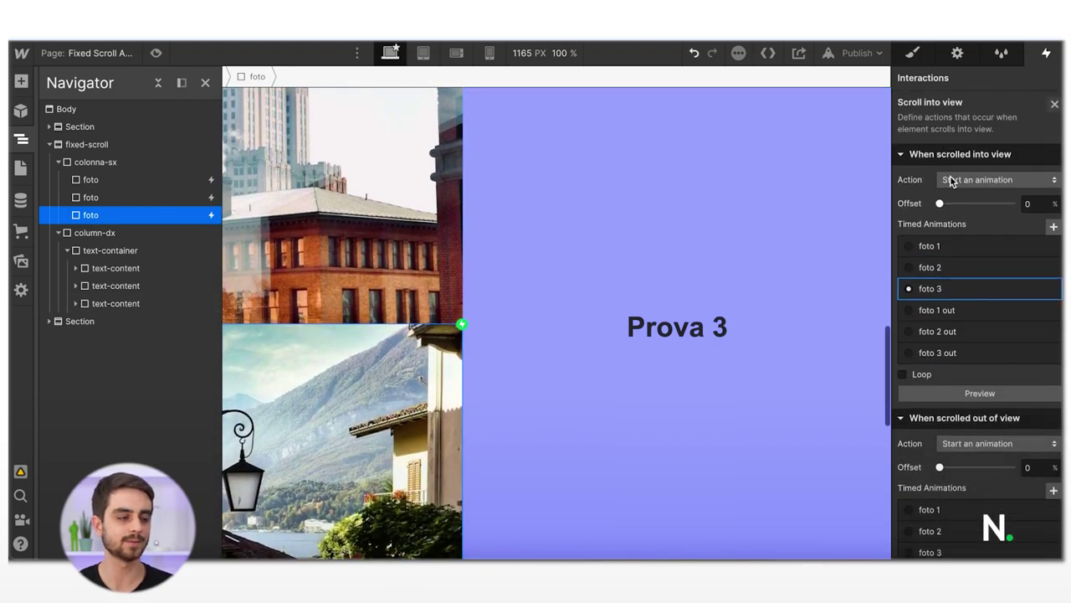
pyautogui.scroll(1, 944, 226)
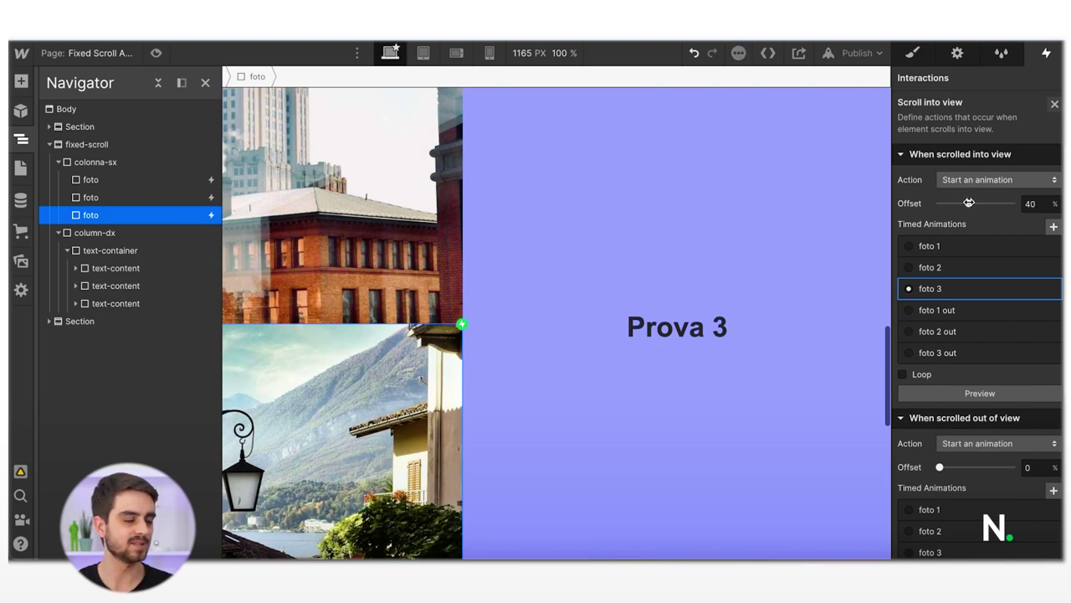
pyautogui.click(1055, 106)
# - Preview the page from its beginning and check when the text blocks change with the new offsets, scrolling down and back up
pyautogui.scroll(10, 645, 277)
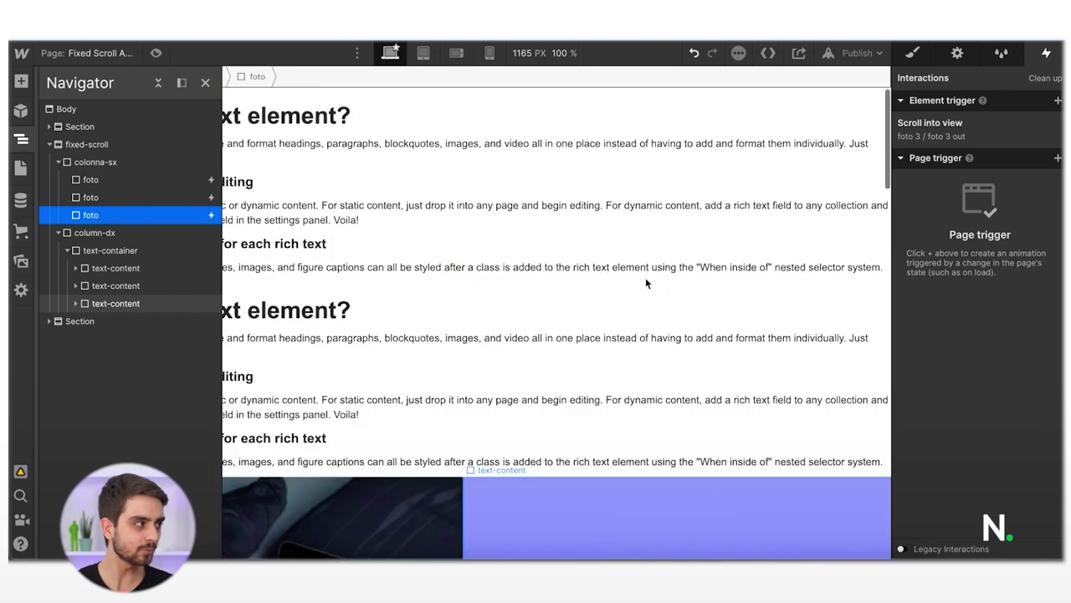
pyautogui.click(156, 53)
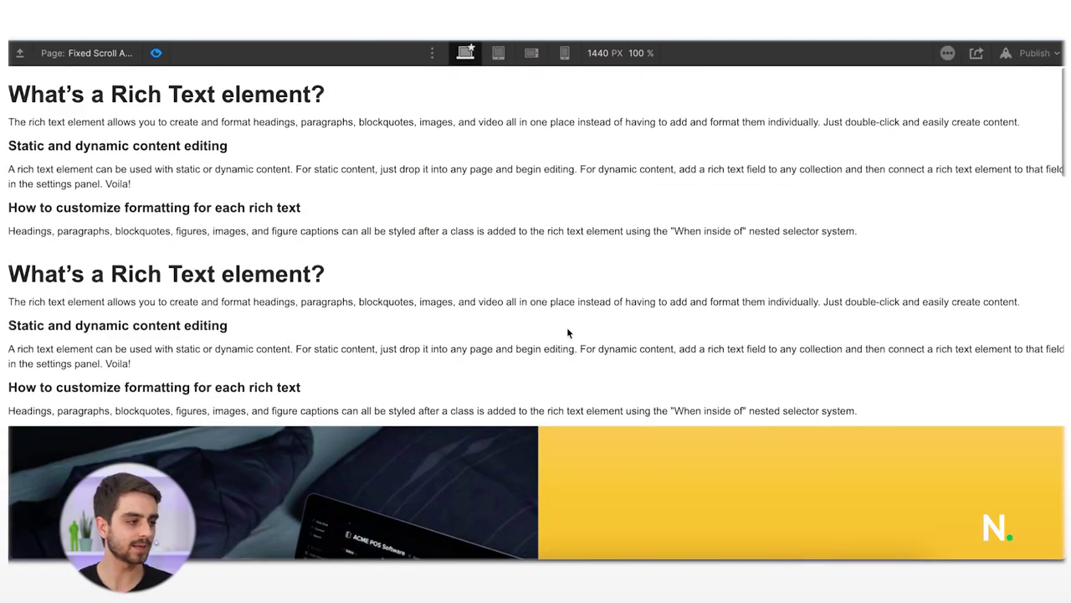
pyautogui.scroll(-5, 568, 333)
pyautogui.scroll(-5, 566, 333)
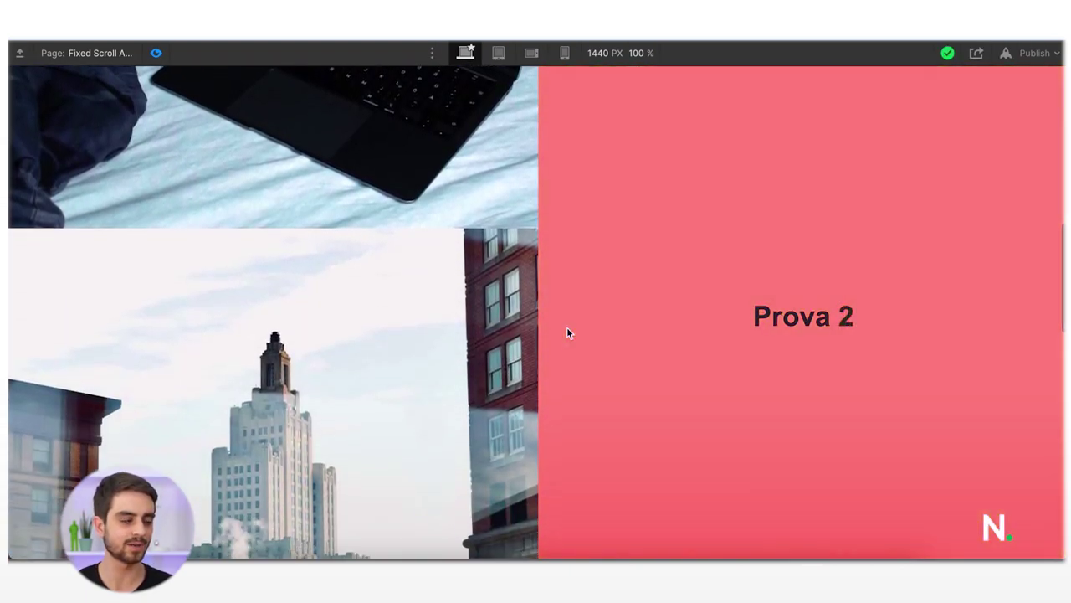
pyautogui.scroll(-10, 568, 332)
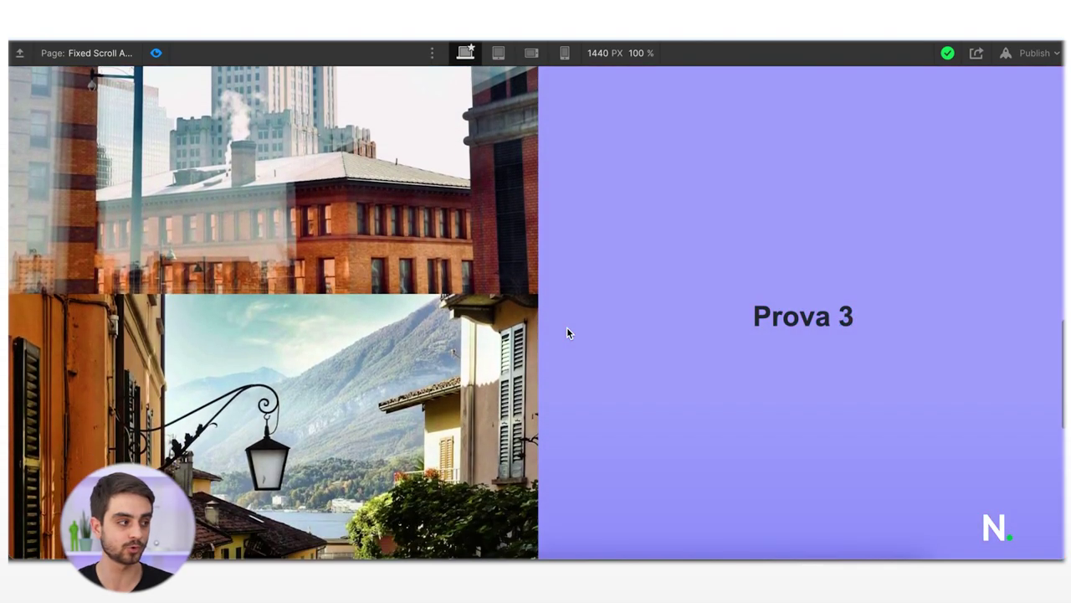
pyautogui.scroll(10, 567, 332)
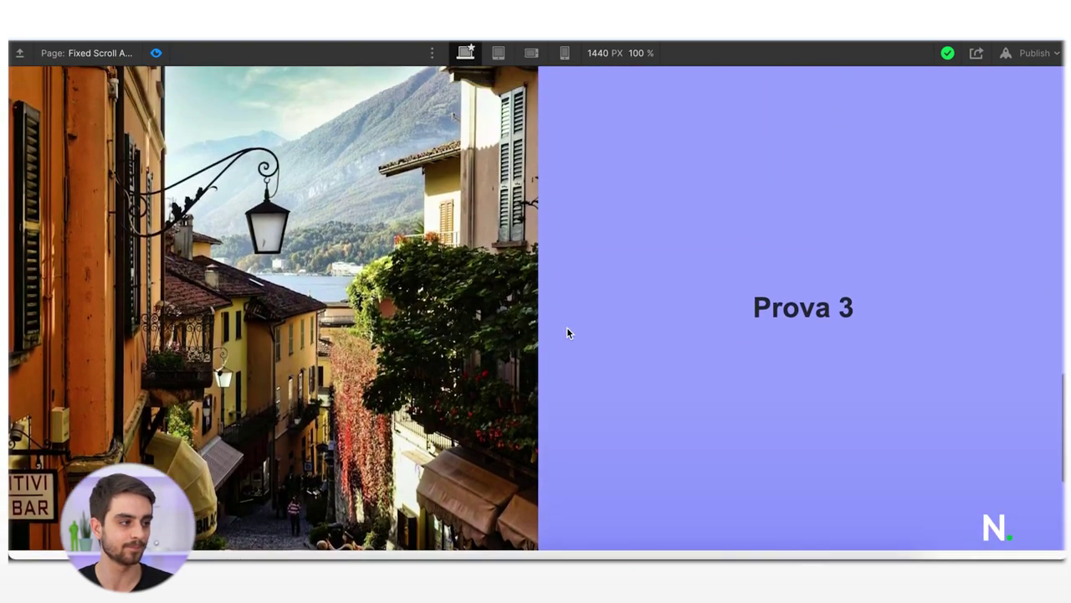
pyautogui.scroll(8, 566, 332)
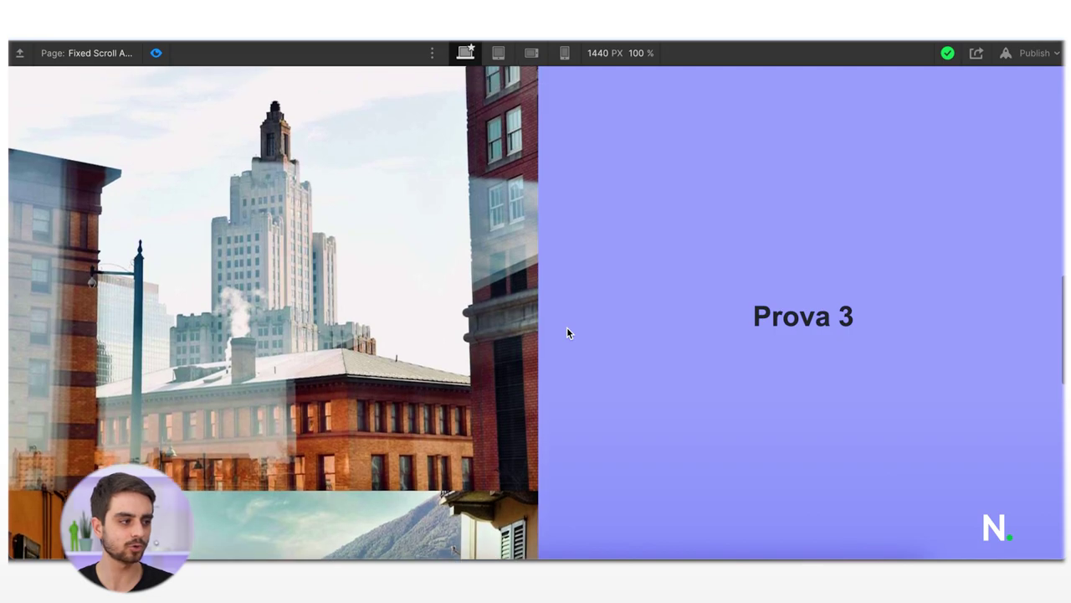
pyautogui.scroll(8, 566, 332)
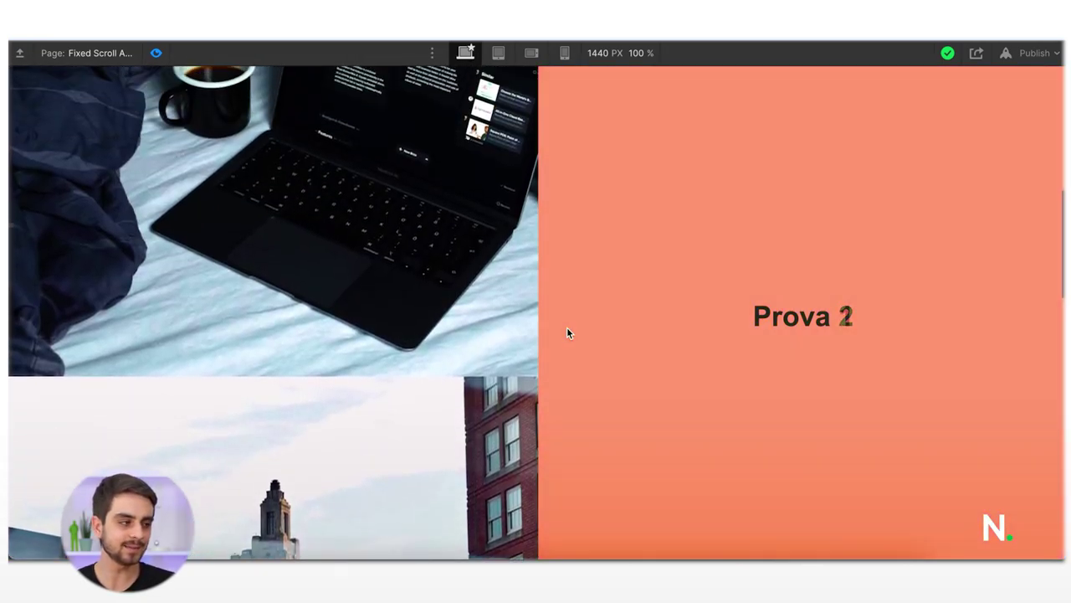
# - Examine in the preview how Prova 3 and Prova 2 swap around the boundary between the second and third photos, then exit the preview
pyautogui.scroll(15, 566, 333)
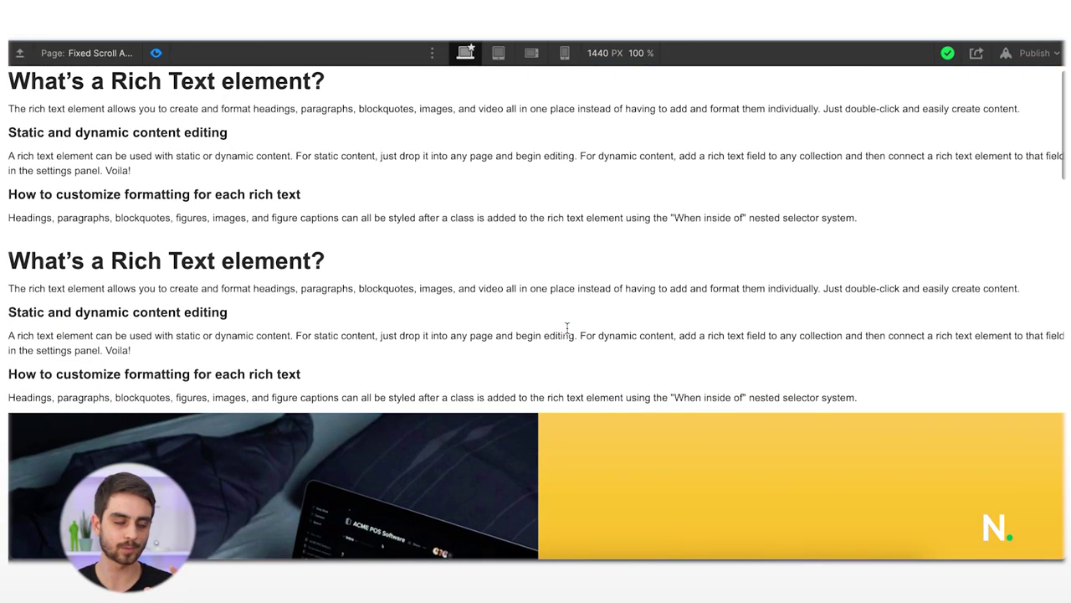
pyautogui.scroll(10, 567, 333)
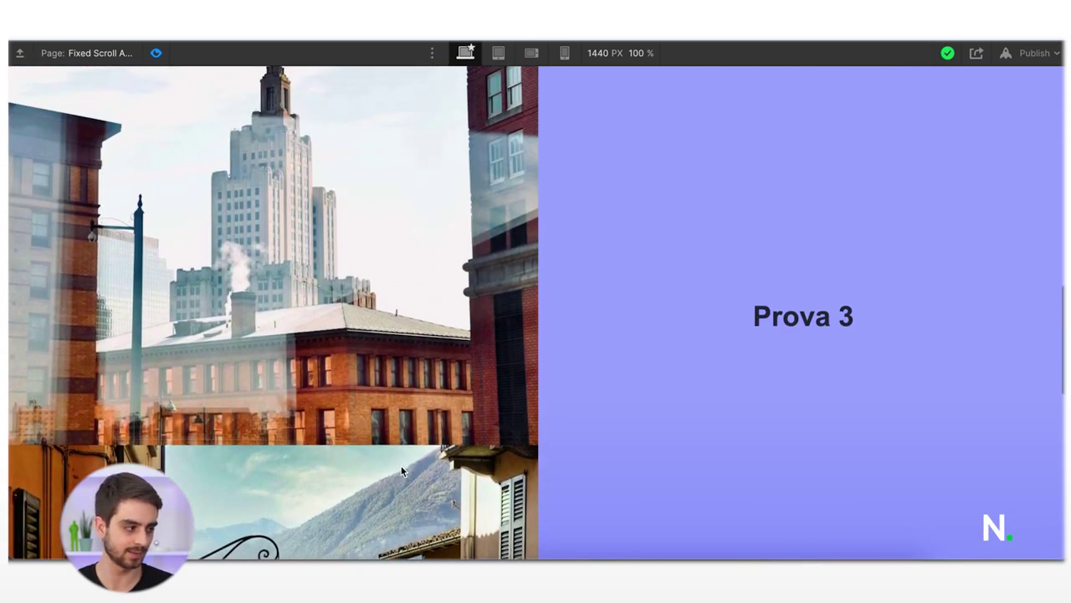
pyautogui.scroll(5, 401, 466)
pyautogui.scroll(3, 401, 467)
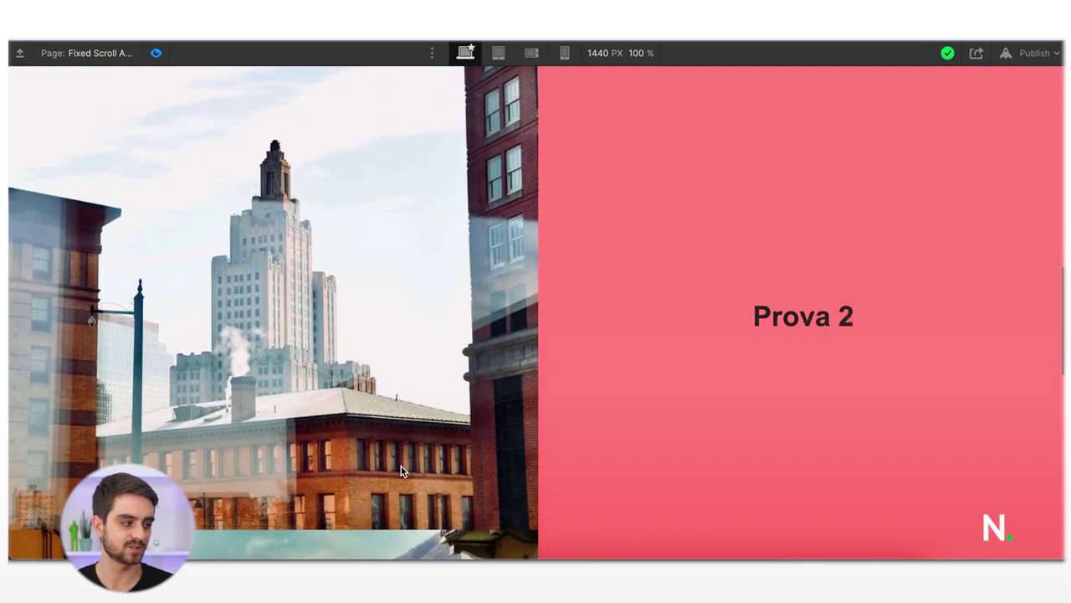
pyautogui.scroll(-5, 401, 466)
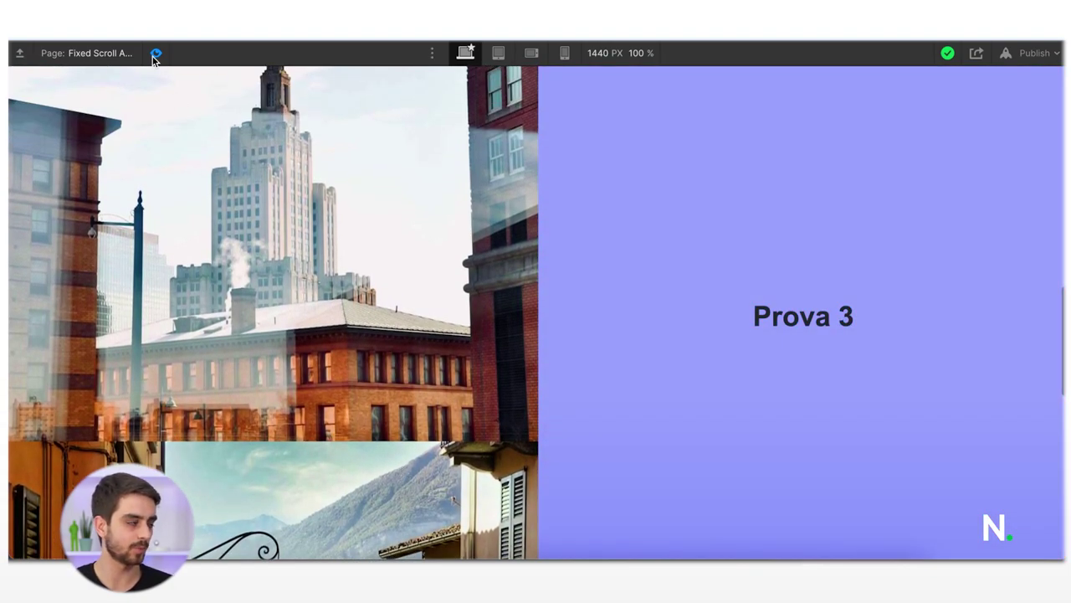
pyautogui.click(155, 54)
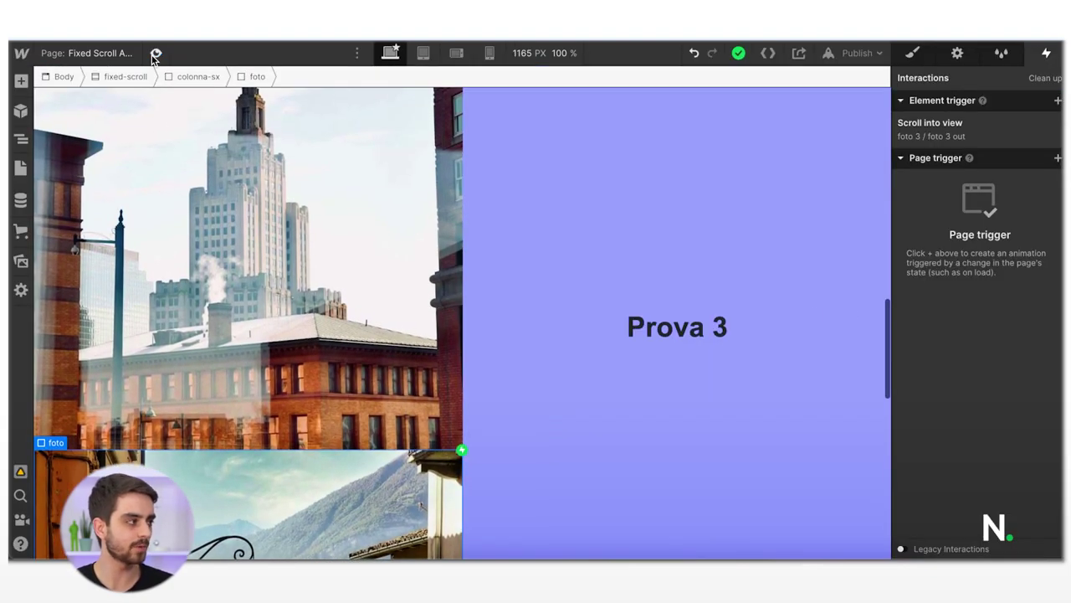
# - Add an Opacity action at 0% for the third text-content block to the second foto block's foto 2 scroll-into-view animation
pyautogui.click(25, 140)
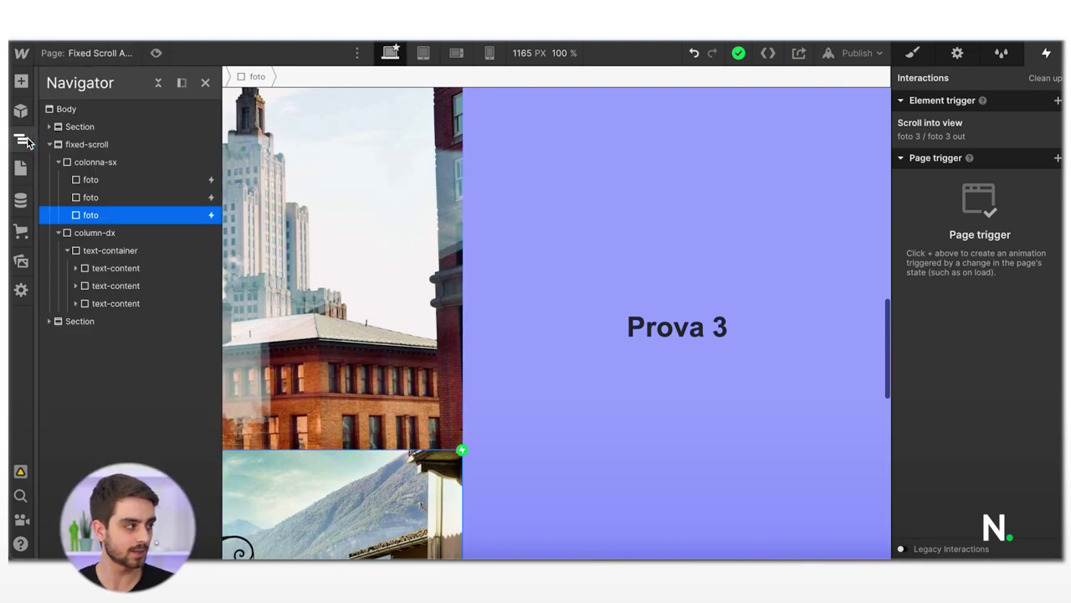
pyautogui.click(104, 199)
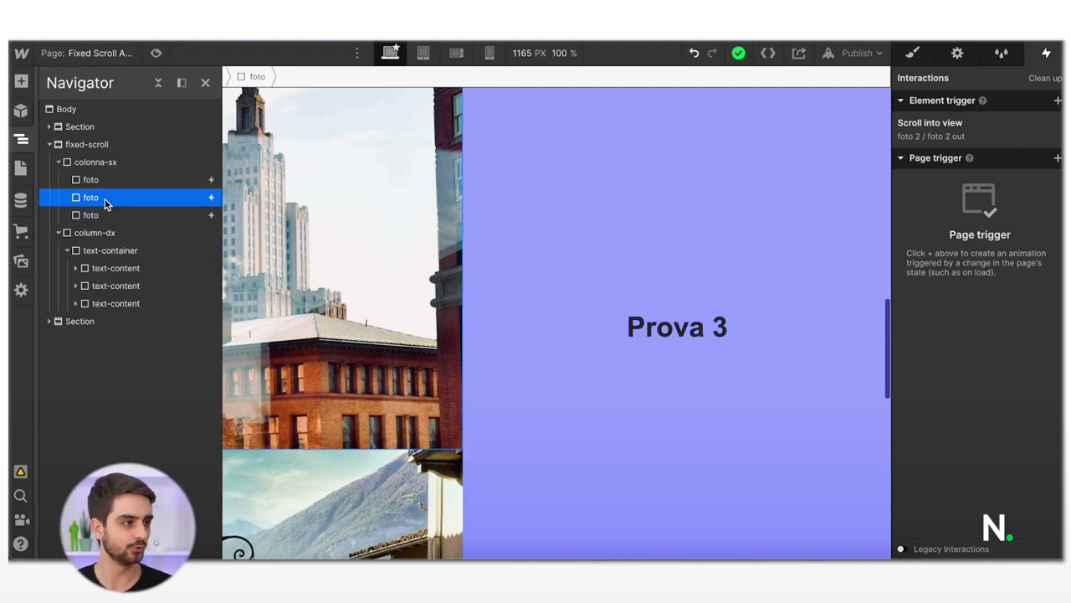
pyautogui.click(950, 134)
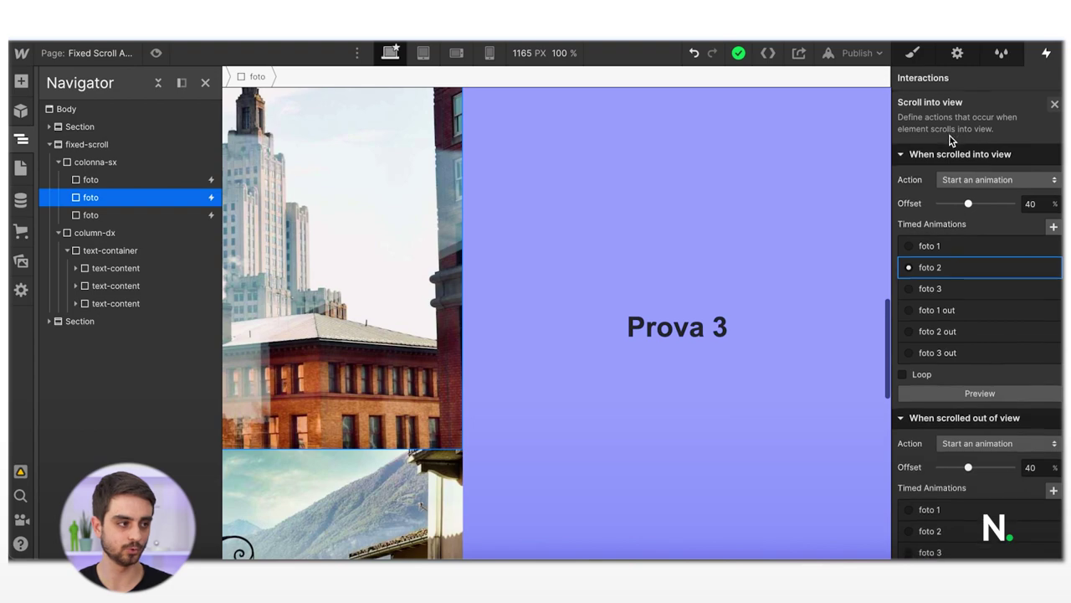
pyautogui.click(958, 270)
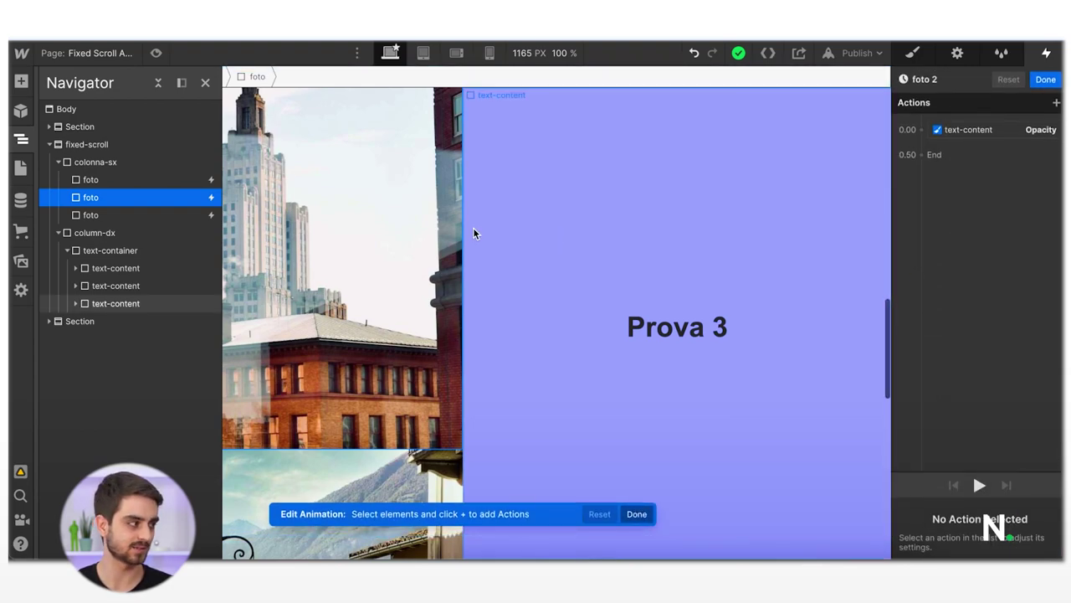
pyautogui.click(111, 305)
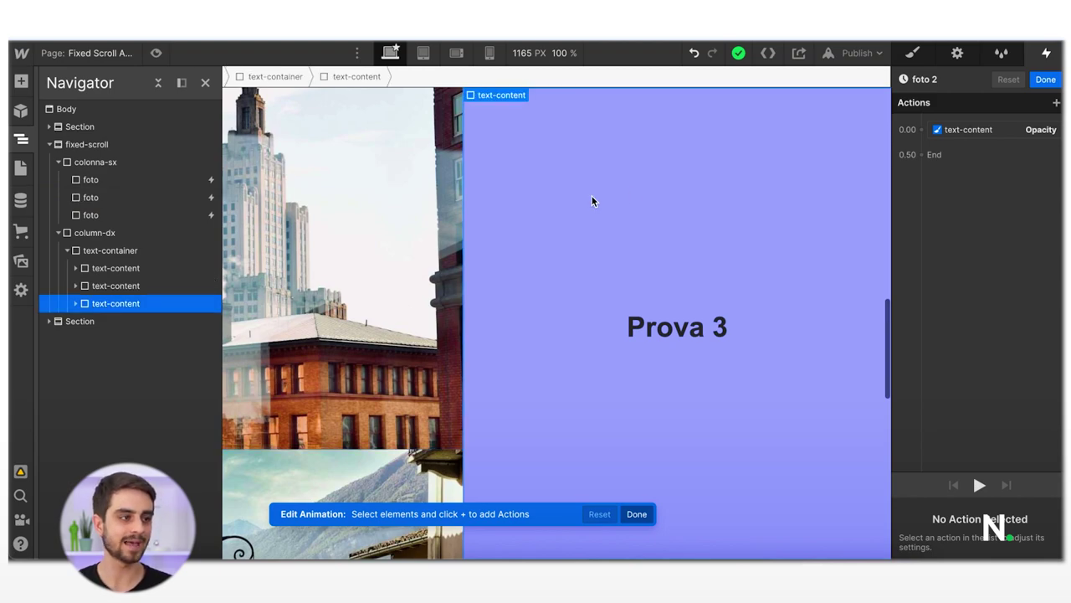
pyautogui.click(941, 159)
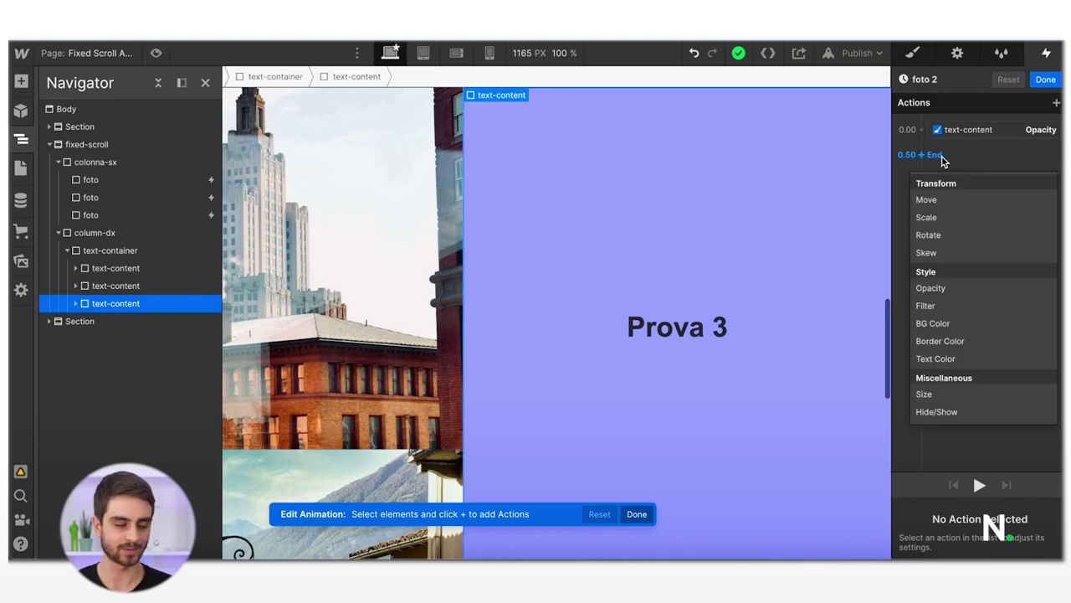
pyautogui.click(969, 289)
pyautogui.scroll(-1, 979, 427)
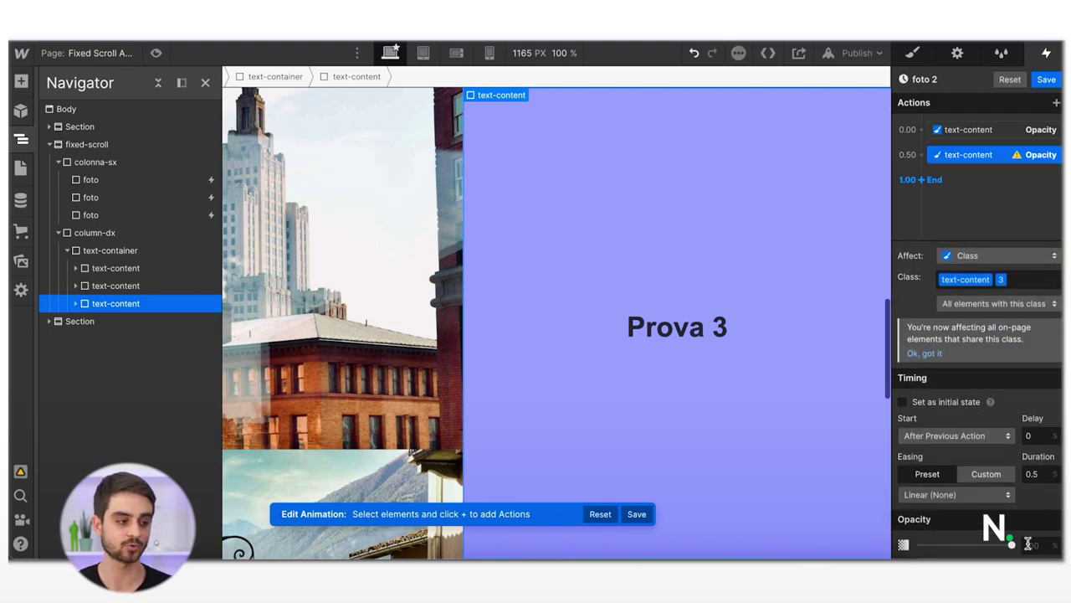
pyautogui.write('0')
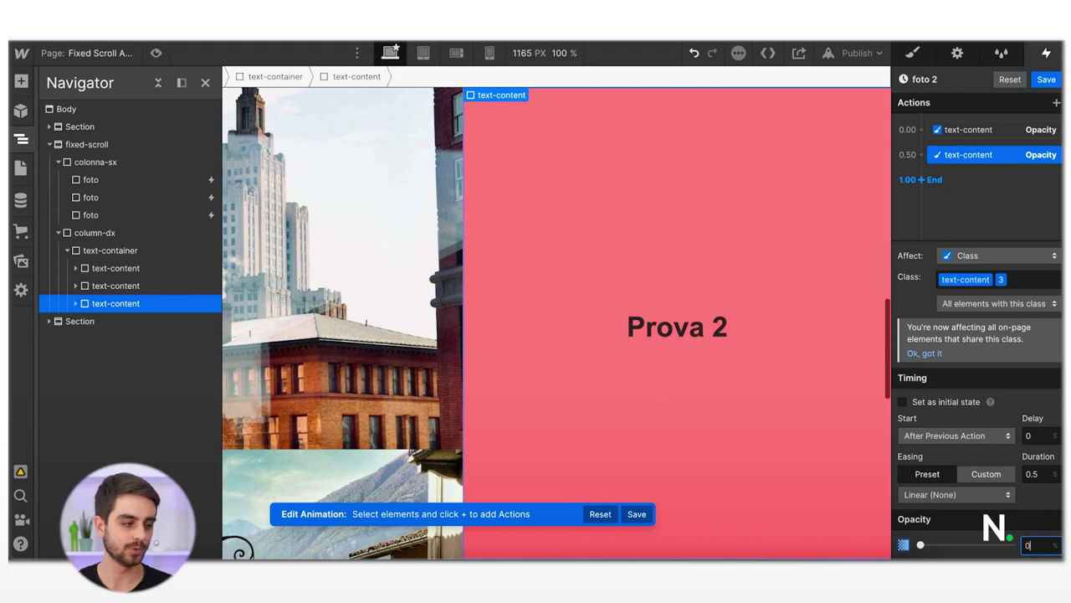
# - Set the new opacity action's easing to Ease, save the foto 2 animation and close the trigger settings
pyautogui.click(971, 496)
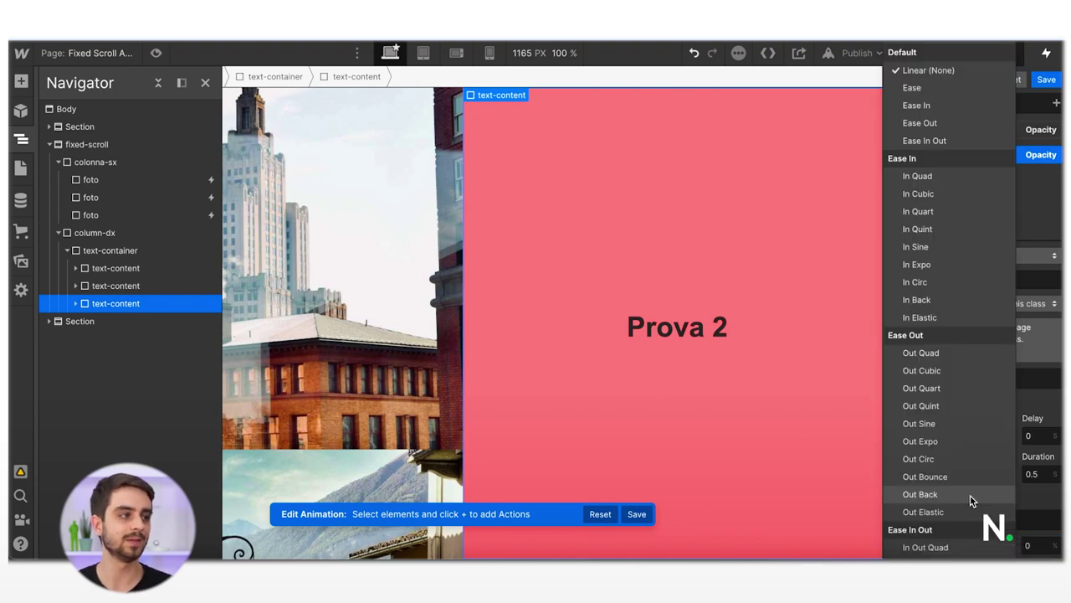
pyautogui.click(953, 90)
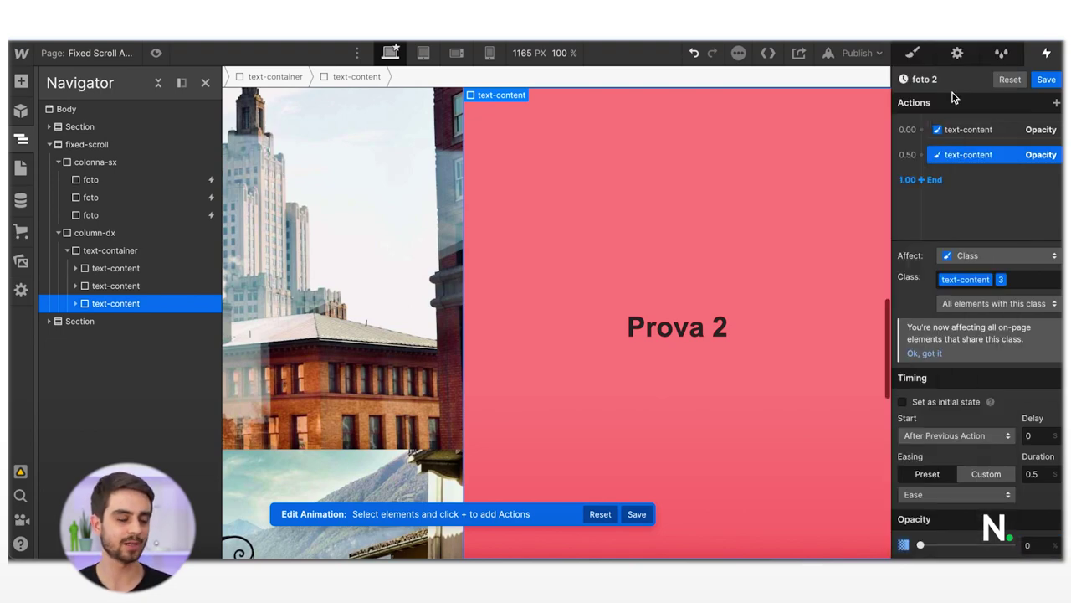
pyautogui.click(1047, 80)
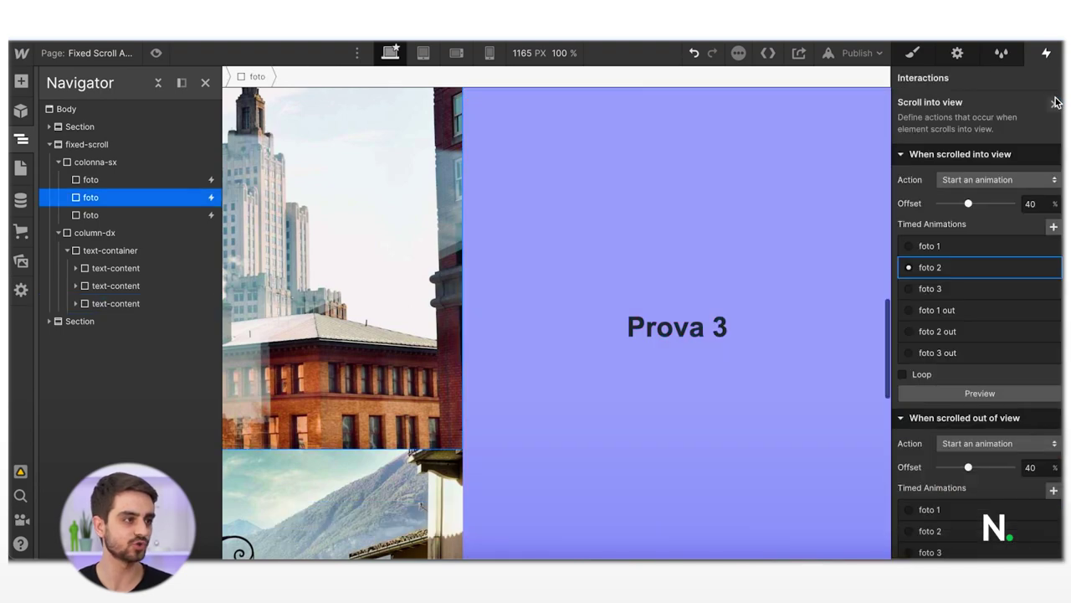
pyautogui.click(1055, 102)
# - Preview the page from its beginning and check the Prova text changes with the revised foto 2 animation, scrolling down and back up
pyautogui.scroll(10, 620, 257)
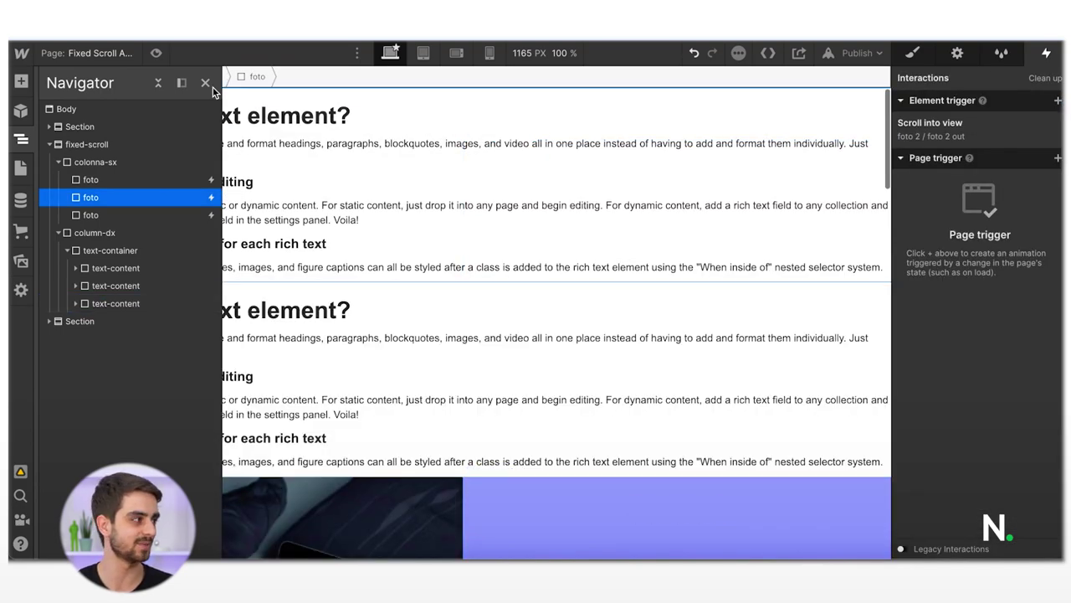
pyautogui.click(156, 53)
pyautogui.scroll(-5, 454, 348)
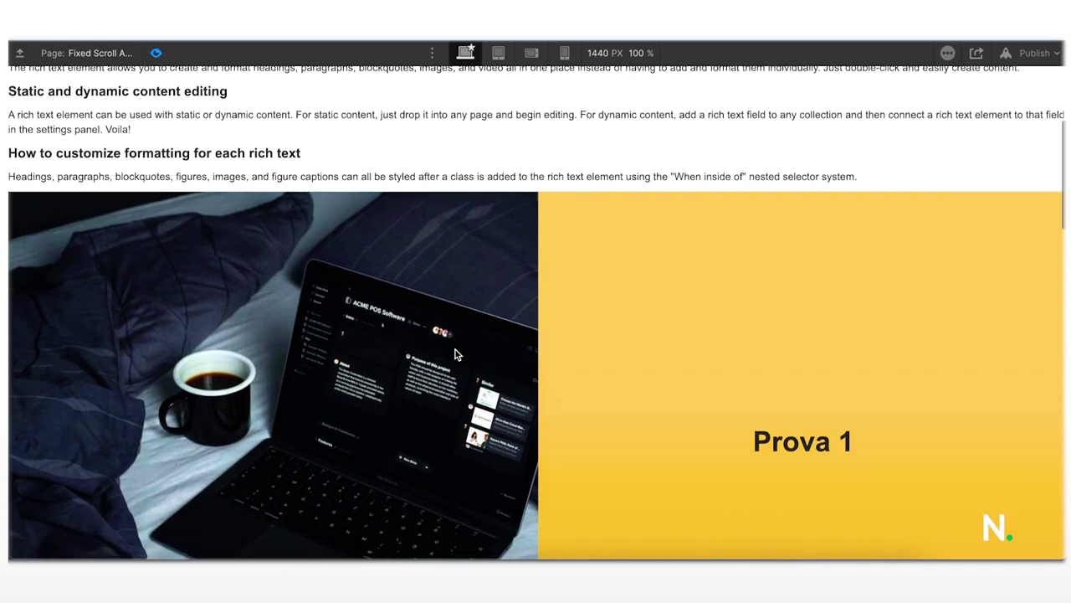
pyautogui.scroll(-6, 454, 349)
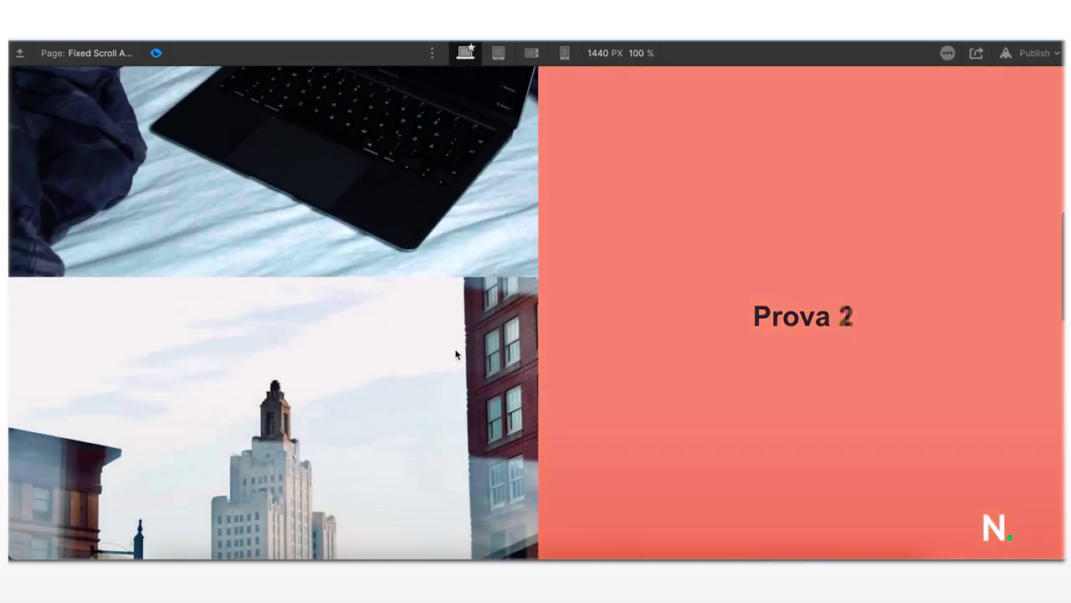
pyautogui.scroll(-5, 454, 348)
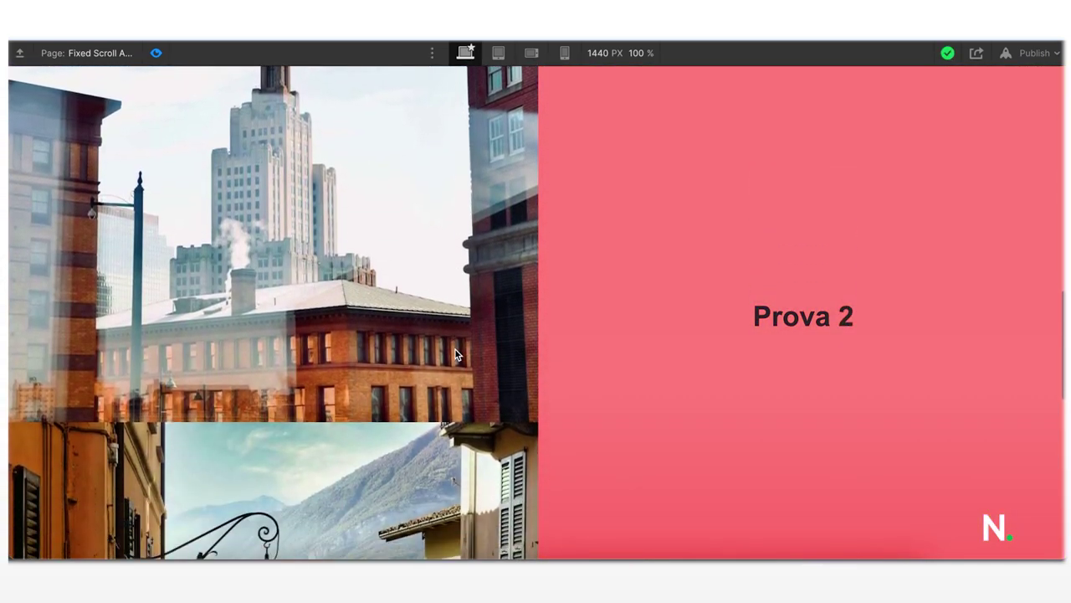
pyautogui.scroll(-6, 455, 354)
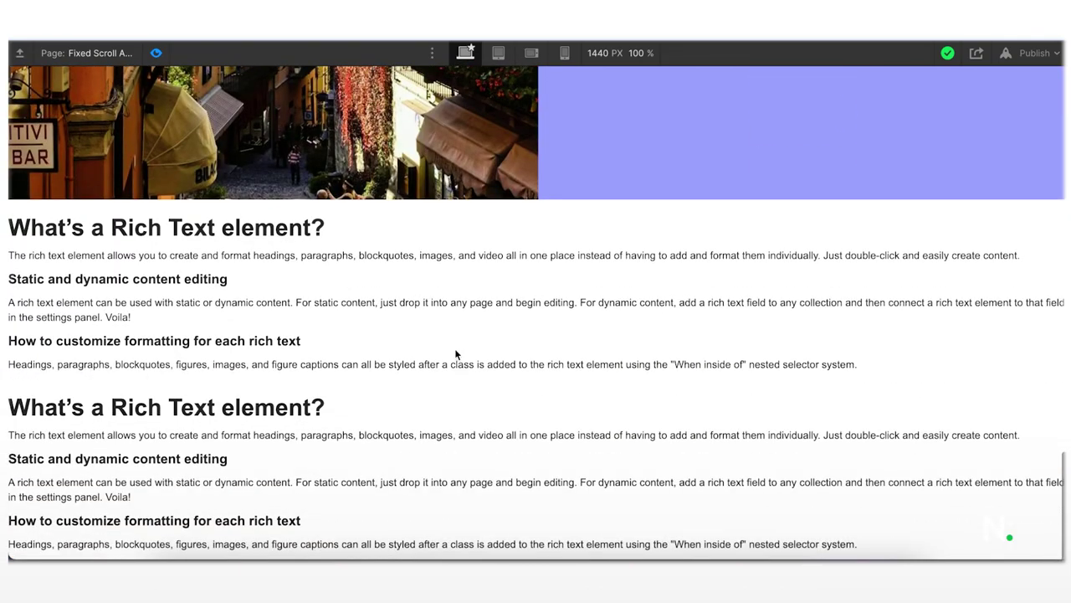
pyautogui.scroll(6, 455, 354)
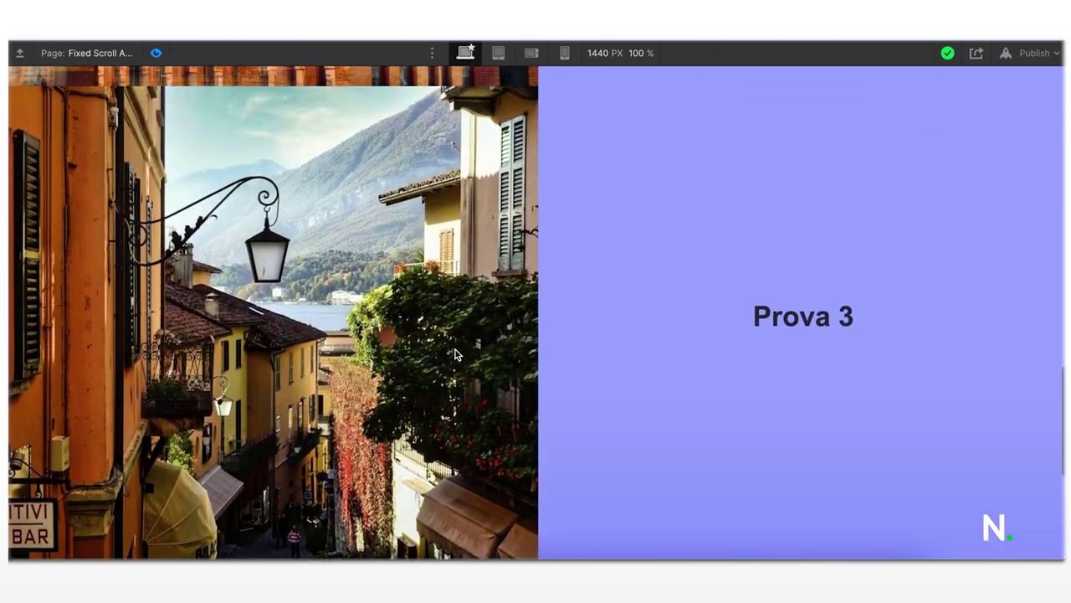
pyautogui.scroll(6, 455, 353)
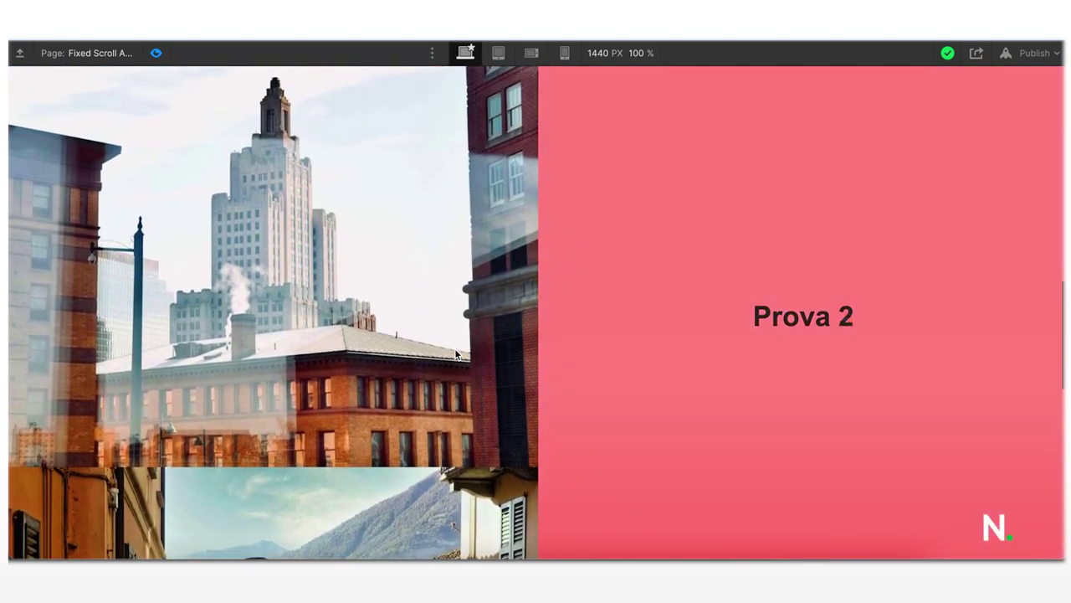
pyautogui.scroll(6, 454, 353)
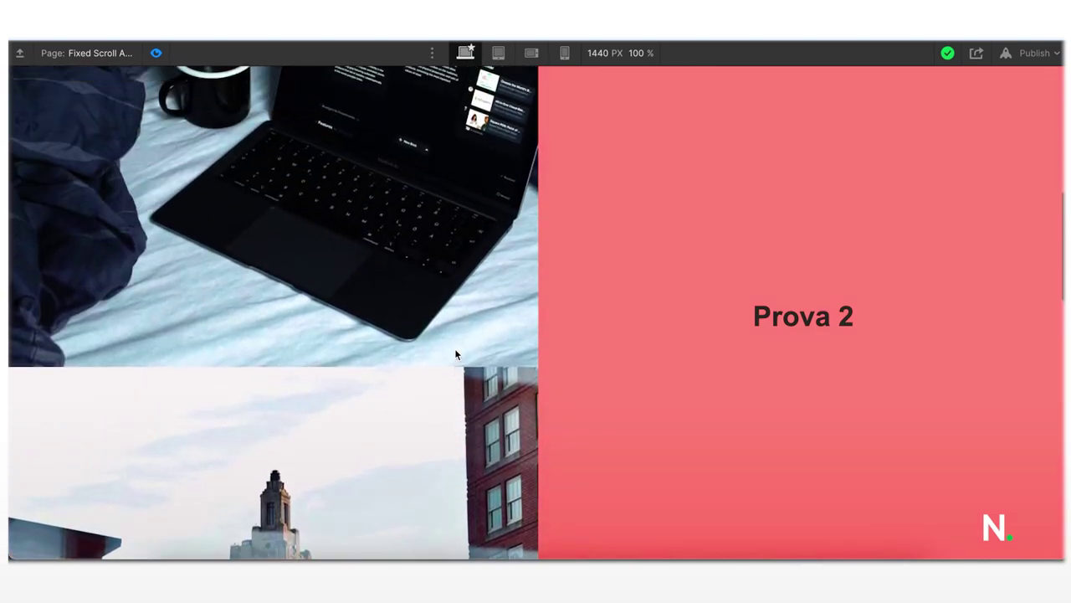